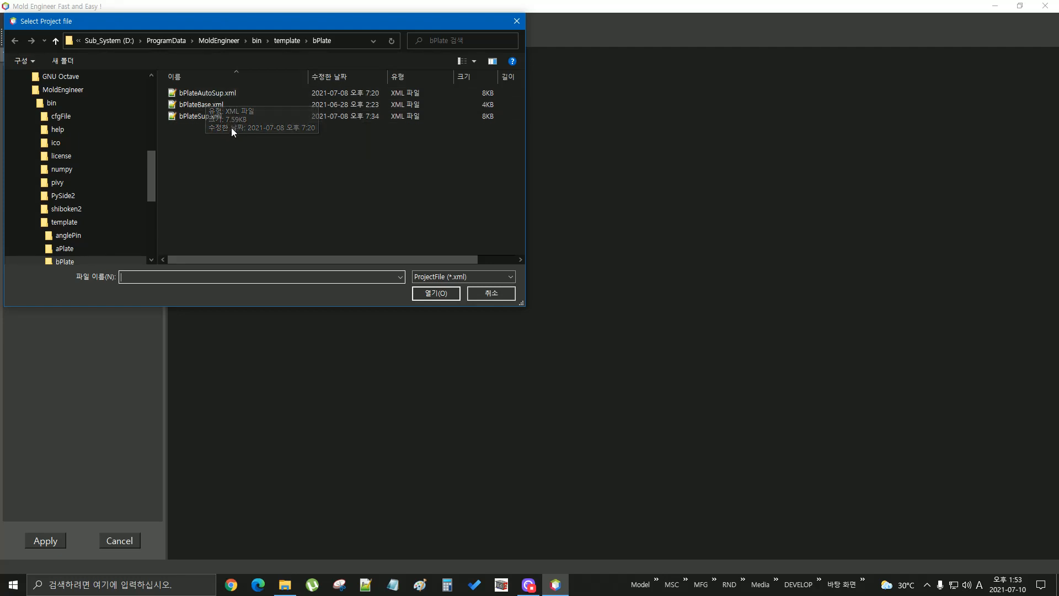
# Open the bPlateAutoSup.xml template project from the bPlate folder and inspect the plate from above and below.
pyautogui.click(197, 94)
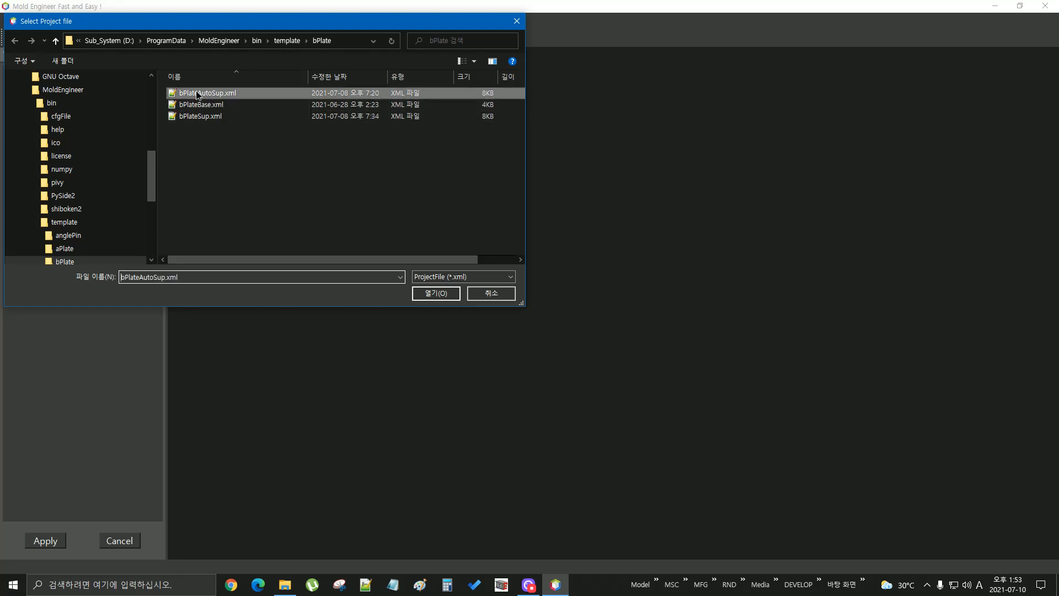
pyautogui.click(433, 293)
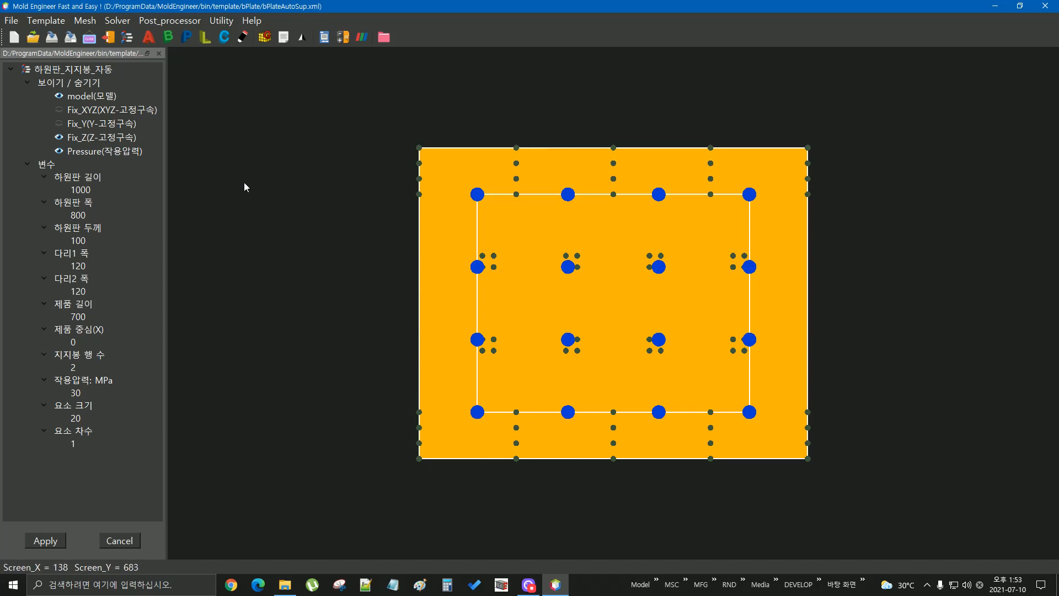
pyautogui.moveTo(590, 475); pyautogui.dragTo(547, 266)
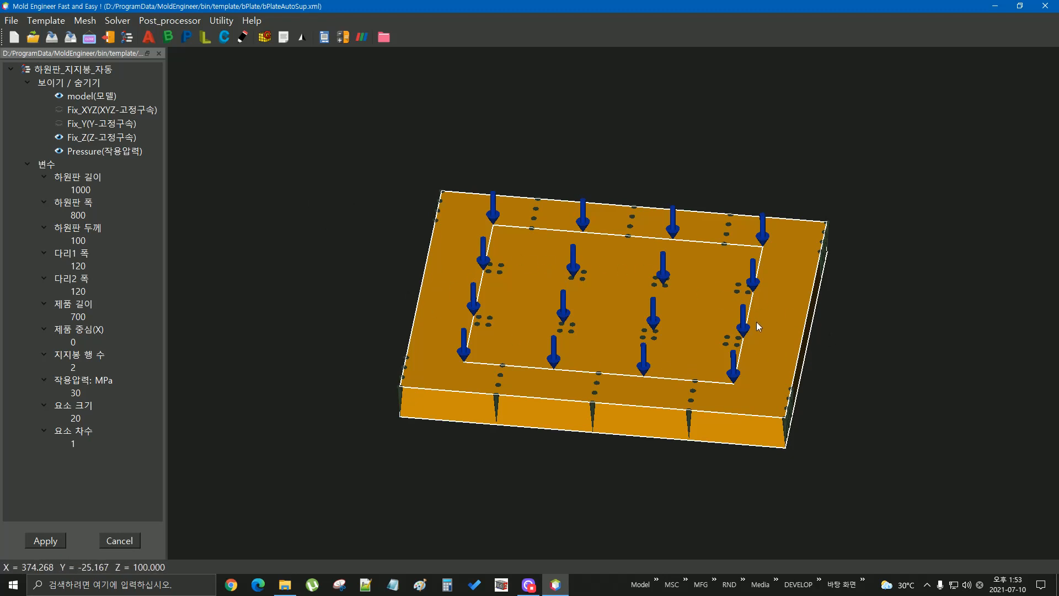
pyautogui.moveTo(554, 433); pyautogui.dragTo(610, 144)
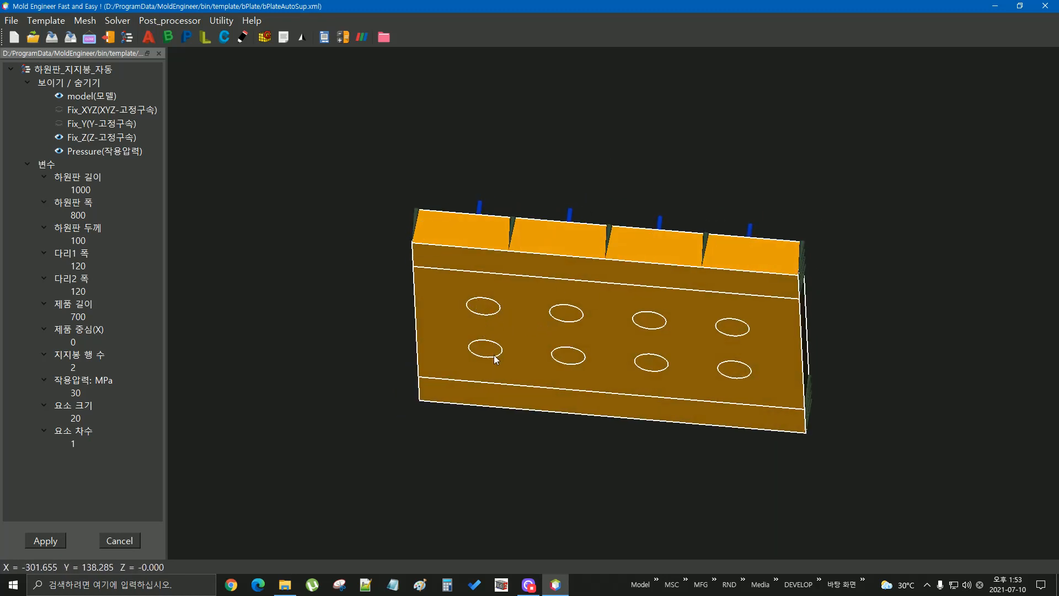
pyautogui.moveTo(600, 287); pyautogui.dragTo(534, 373)
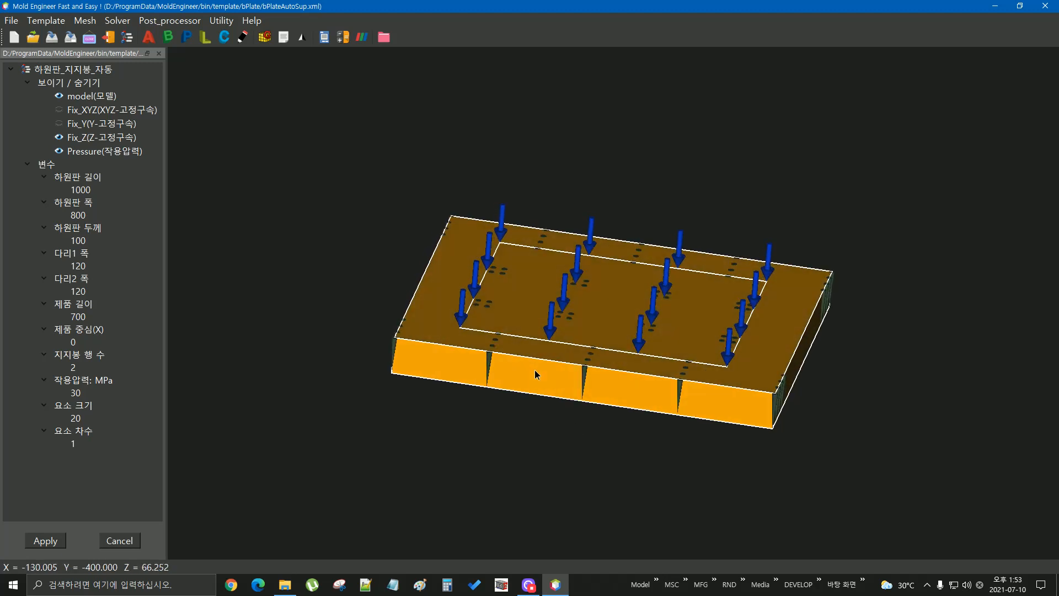
# Switch the plate's render mode to wireframe to inspect the support positions inside it.
pyautogui.rightClick(481, 319)
pyautogui.moveTo(558, 339)
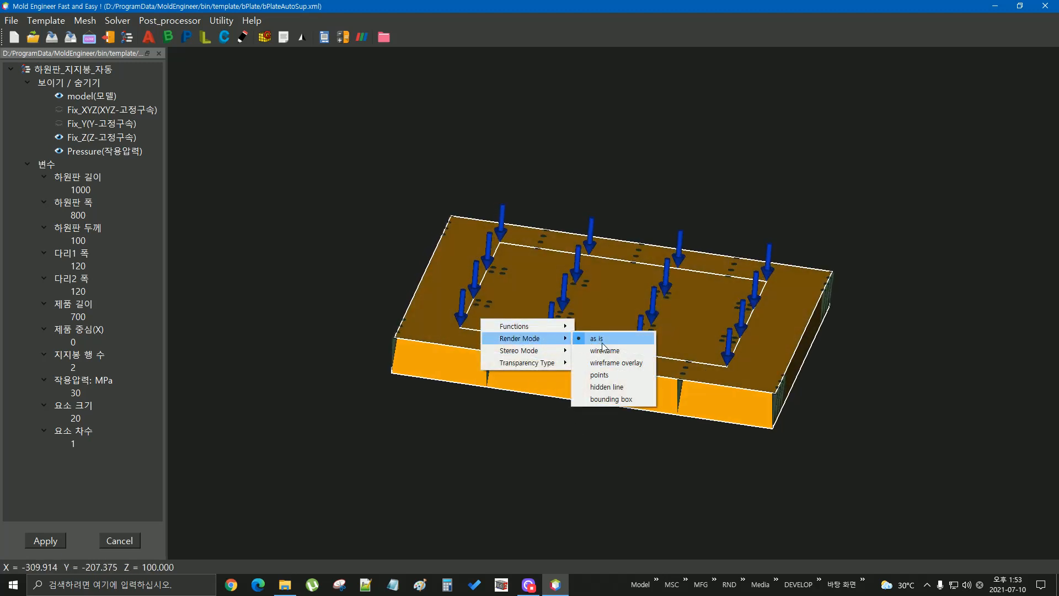
pyautogui.click(605, 351)
pyautogui.moveTo(518, 402); pyautogui.dragTo(513, 482)
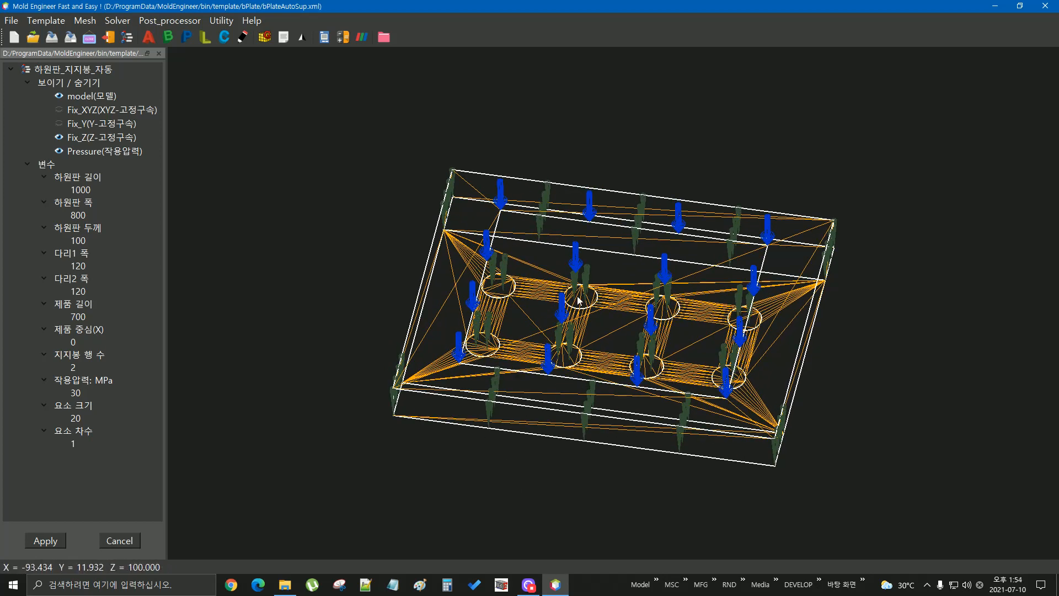
# Return the render mode to as is and examine the plate's underside, top face and pressure arrows.
pyautogui.rightClick(455, 314)
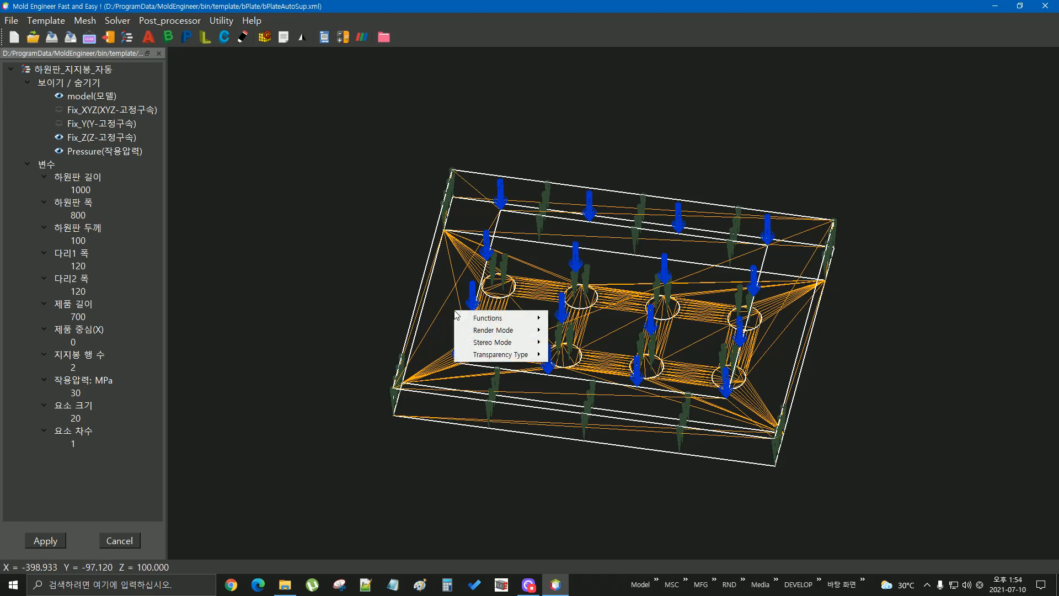
pyautogui.moveTo(482, 329)
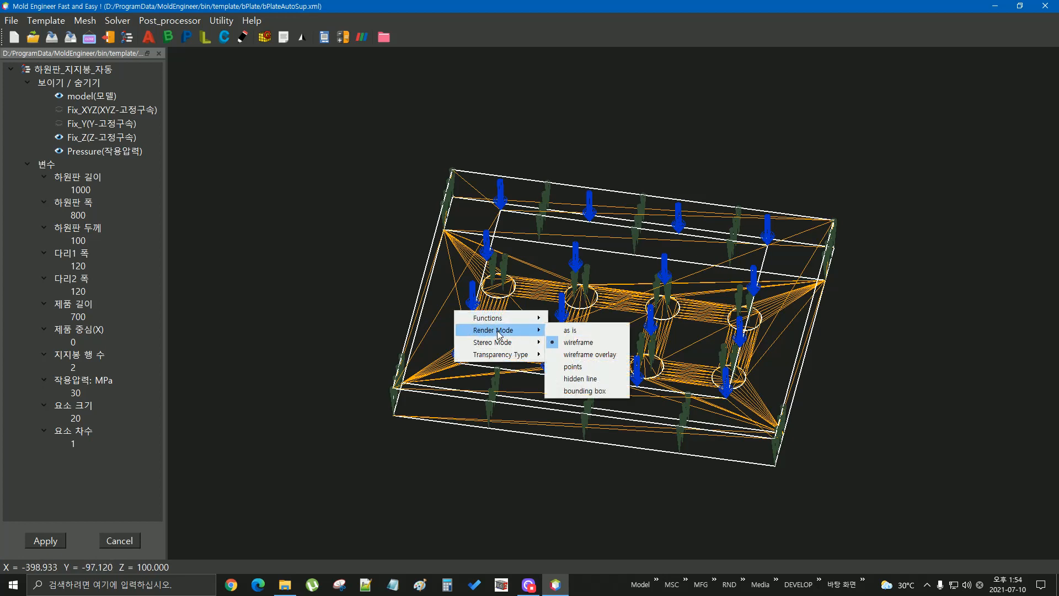
pyautogui.click(571, 330)
pyautogui.moveTo(550, 461); pyautogui.dragTo(713, 401)
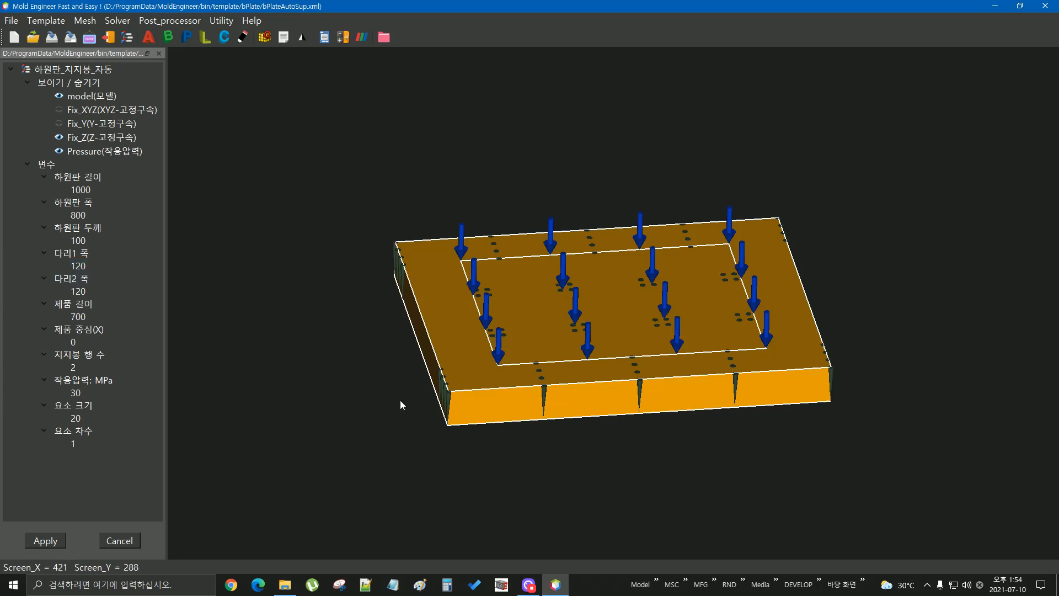
pyautogui.moveTo(461, 424); pyautogui.dragTo(581, 257)
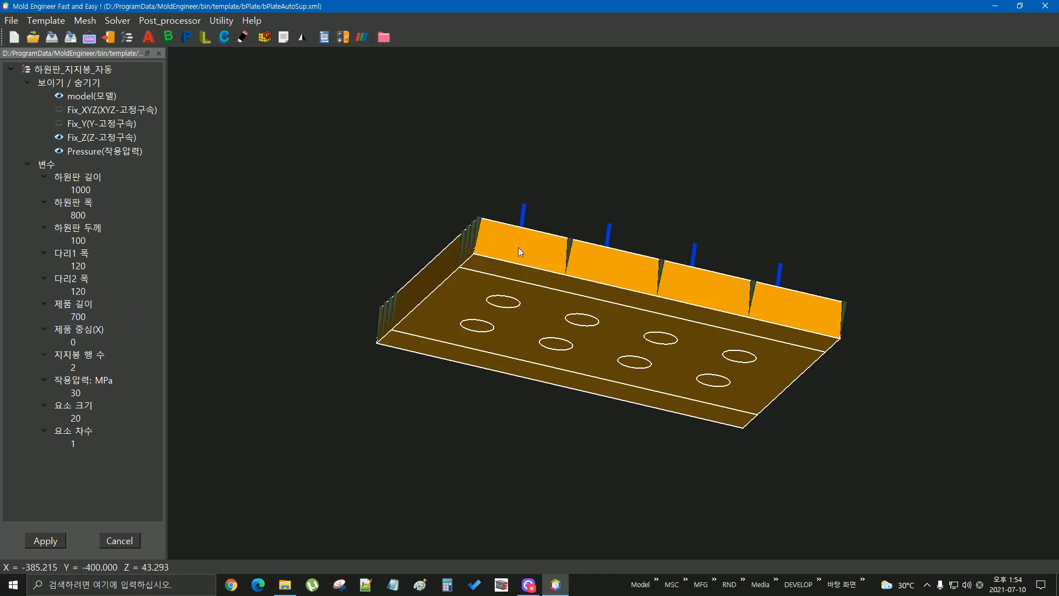
pyautogui.moveTo(518, 247); pyautogui.dragTo(520, 469)
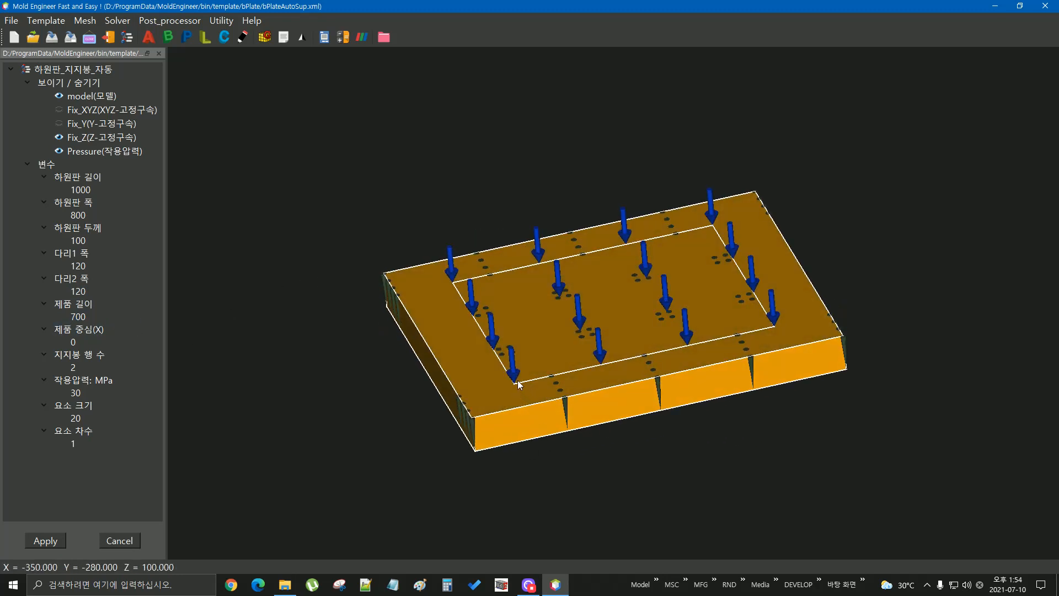
pyautogui.moveTo(813, 385); pyautogui.dragTo(772, 502)
pyautogui.moveTo(866, 359); pyautogui.dragTo(861, 405)
pyautogui.moveTo(842, 261); pyautogui.dragTo(806, 256)
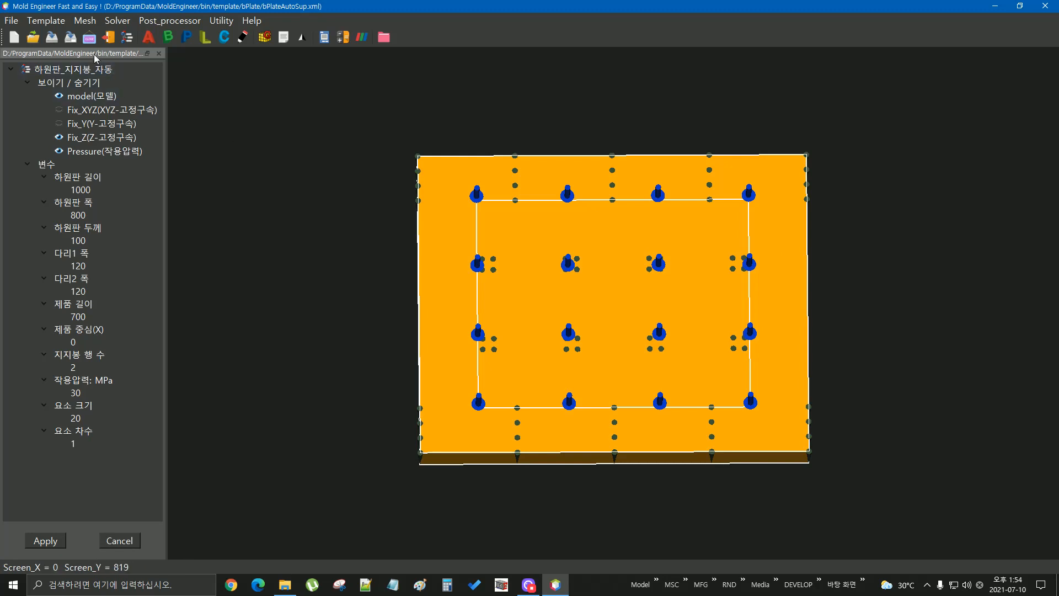
# Save the project as 4.xml in the TEST/ME folder and switch the render mode to wireframe.
pyautogui.click(70, 38)
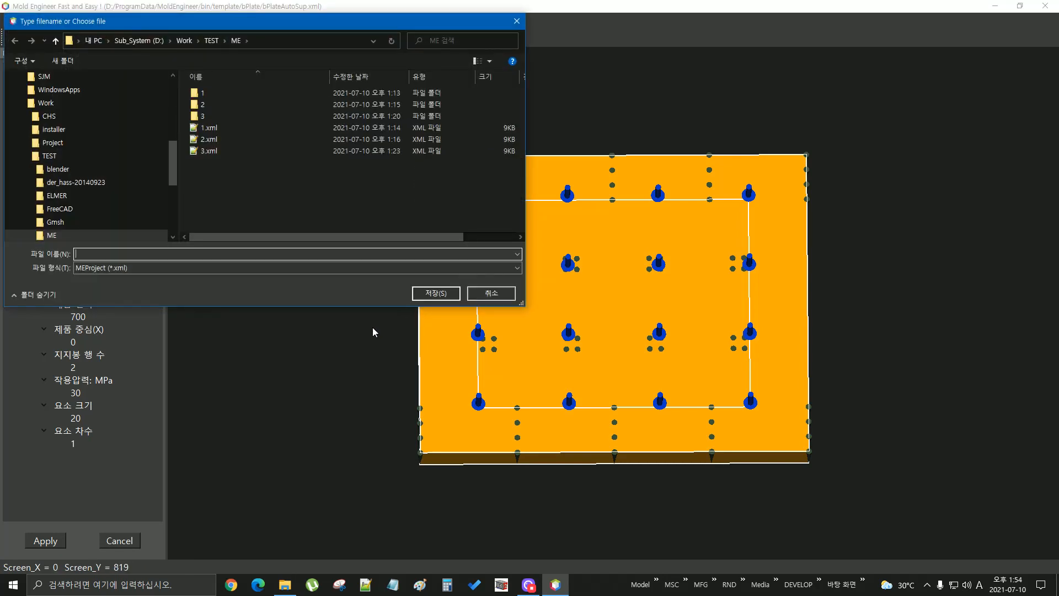
pyautogui.click(436, 292)
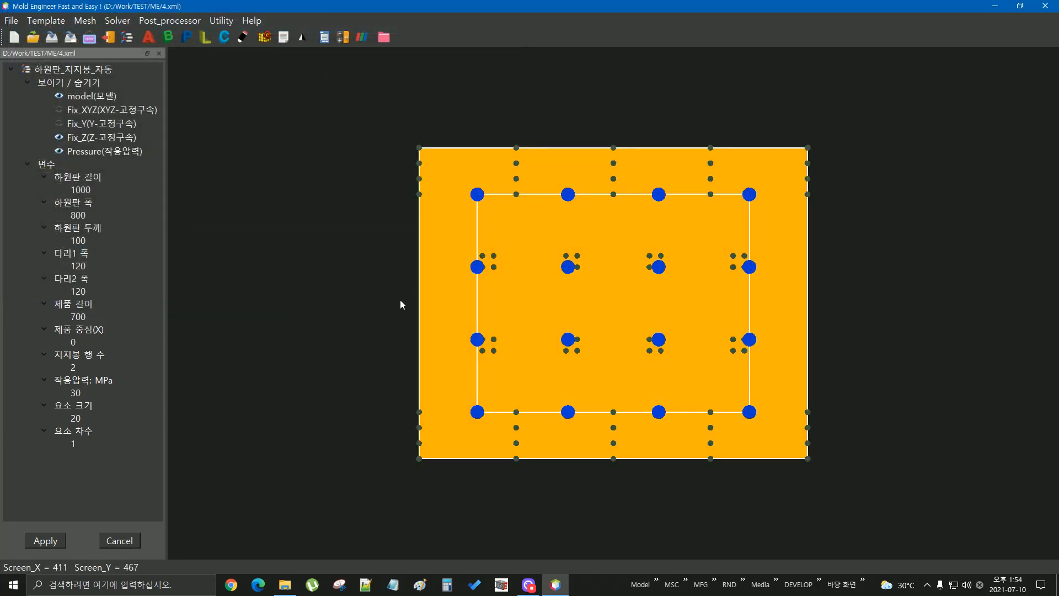
pyautogui.rightClick(467, 311)
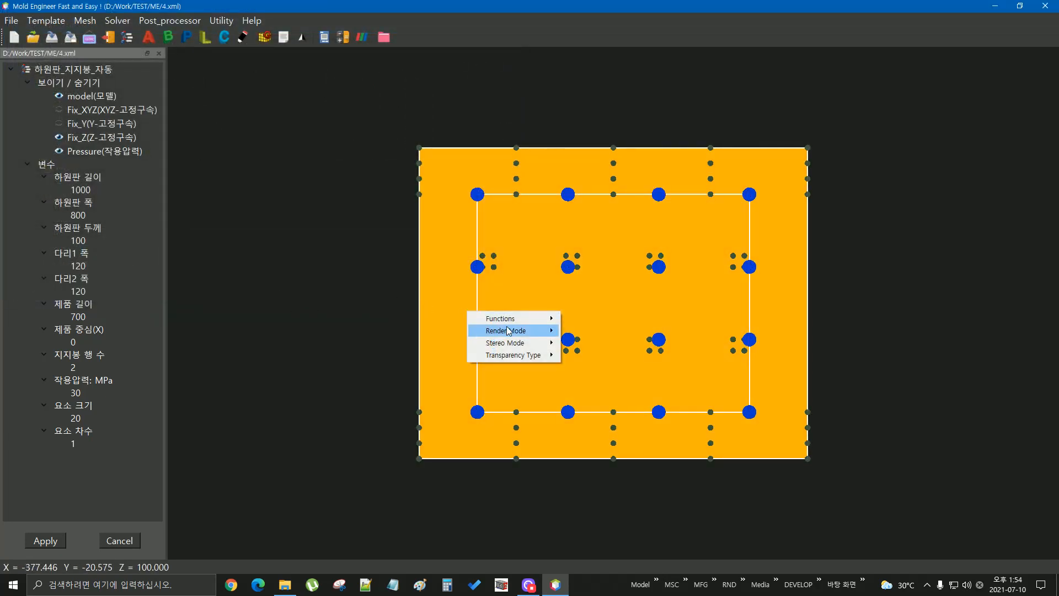
pyautogui.moveTo(508, 330)
pyautogui.click(585, 344)
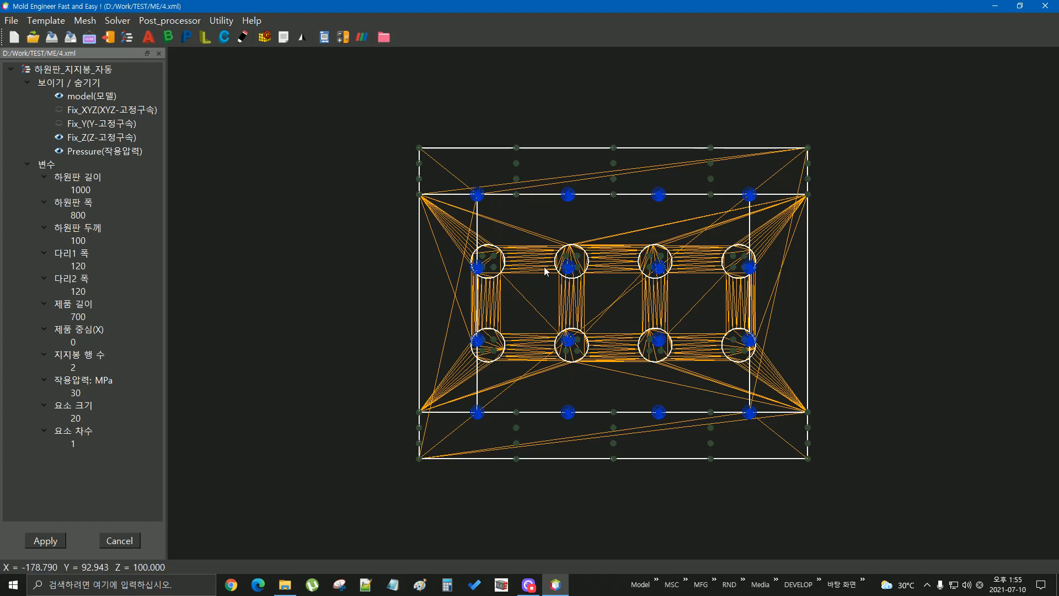
# Set the leg 1 width (다리1 폭) to 150 and the product centre X (제품 중심(X)) to 10, applying each change.
pyautogui.doubleClick(78, 267)
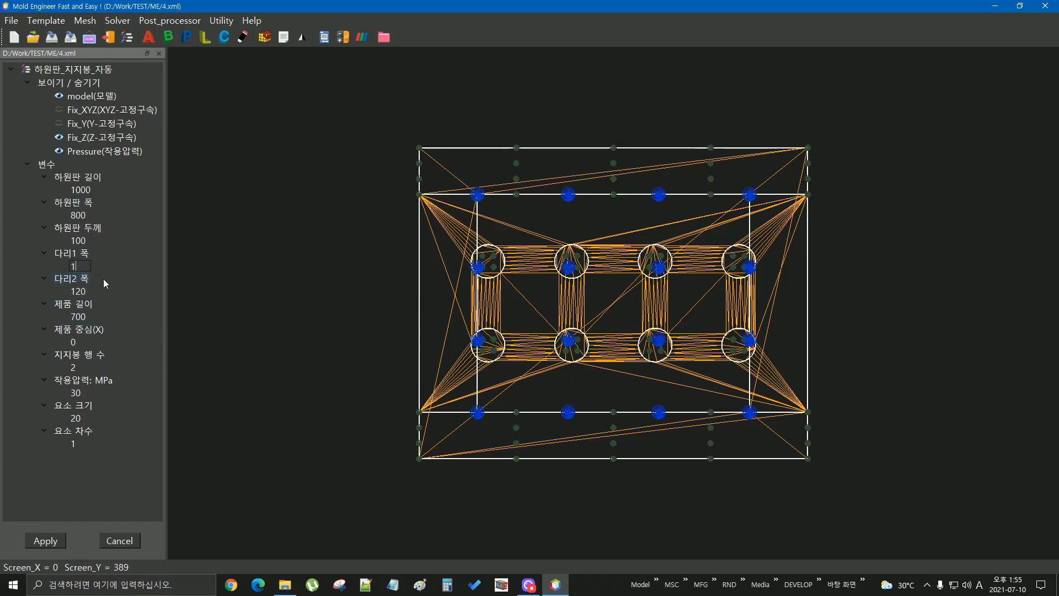
pyautogui.write('150')
pyautogui.click(46, 540)
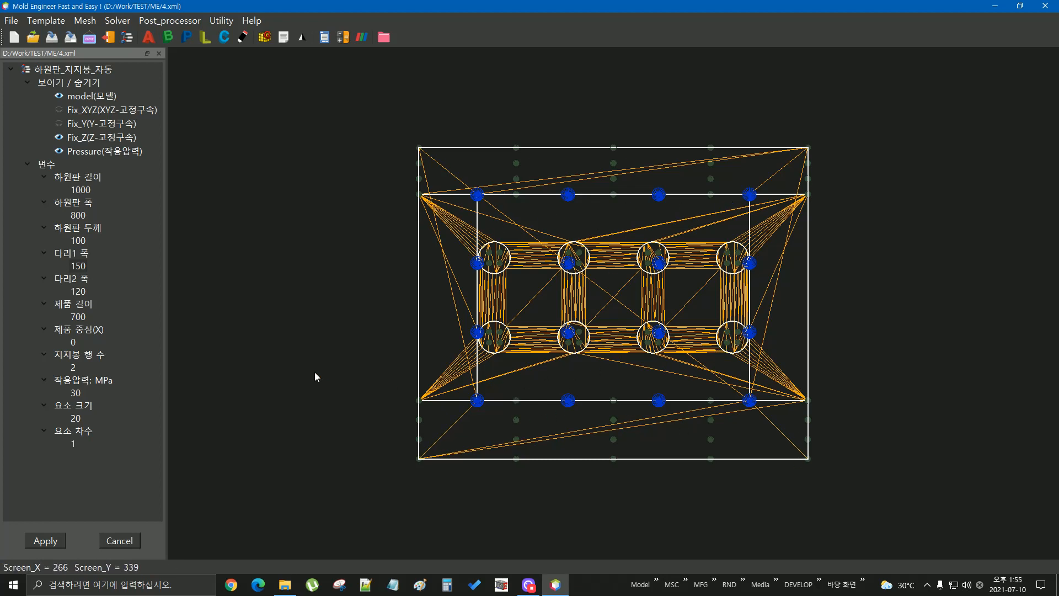
pyautogui.doubleClick(74, 344)
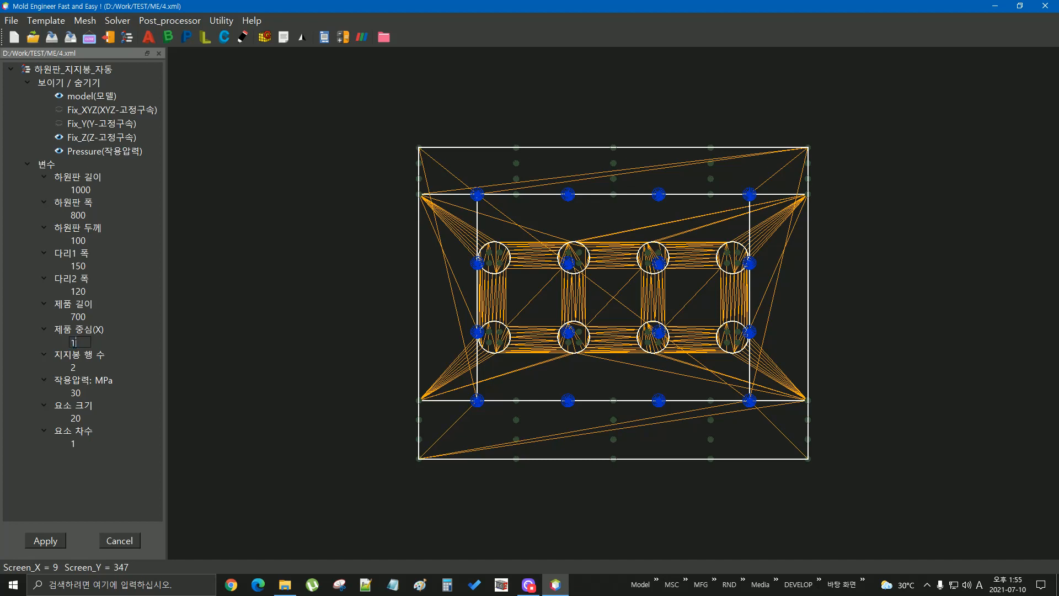
pyautogui.click(48, 545)
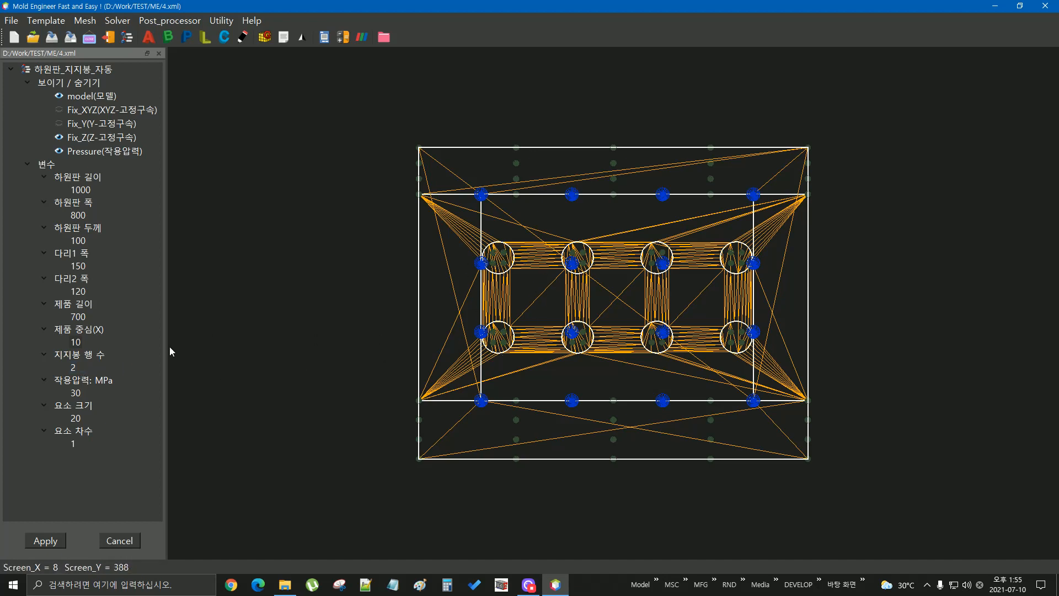
# Set the number of support pillar rows (지지봉 행 수) to 3 and apply it to the model.
pyautogui.doubleClick(75, 368)
pyautogui.write('3')
pyautogui.press('Return')
pyautogui.click(44, 541)
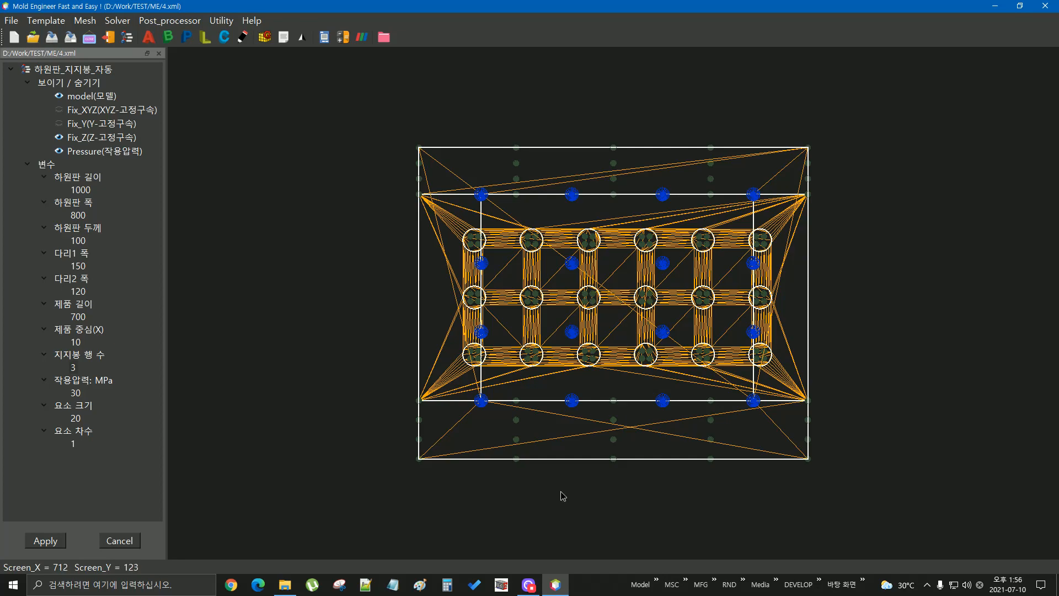
# Set the lower plate thickness (하원판 두께) to 75 and apply it to the model.
pyautogui.moveTo(562, 496); pyautogui.dragTo(485, 322, button='middle')
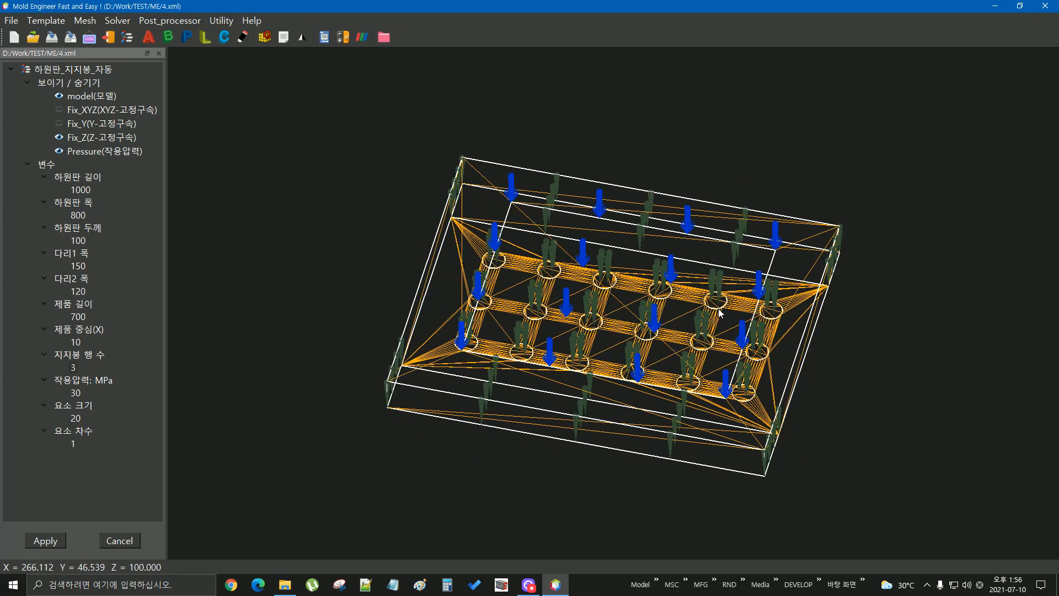
pyautogui.moveTo(717, 311); pyautogui.dragTo(675, 323, button='middle')
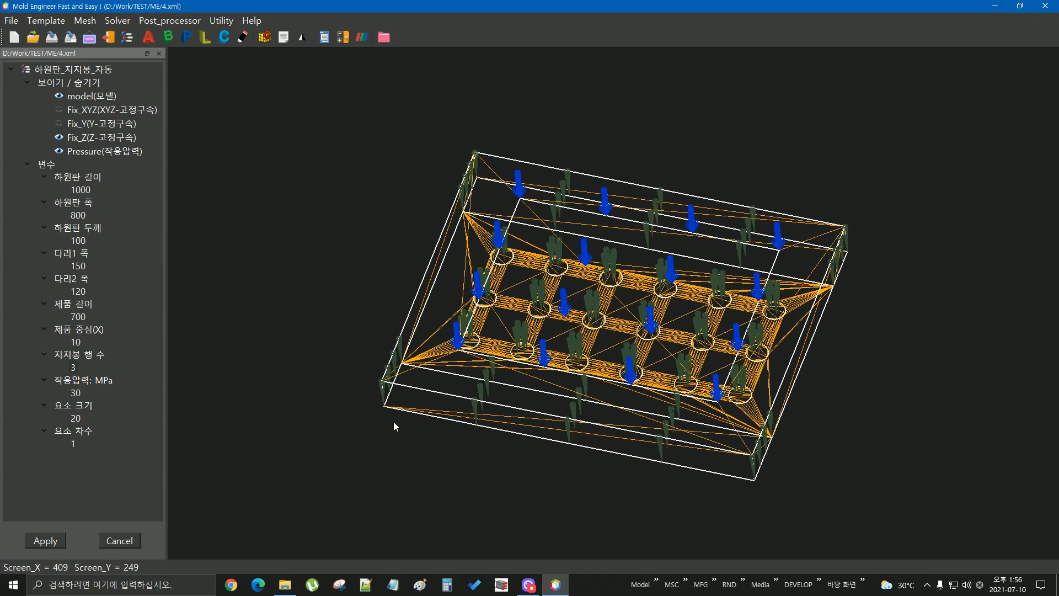
pyautogui.moveTo(393, 422); pyautogui.dragTo(657, 421, button='middle')
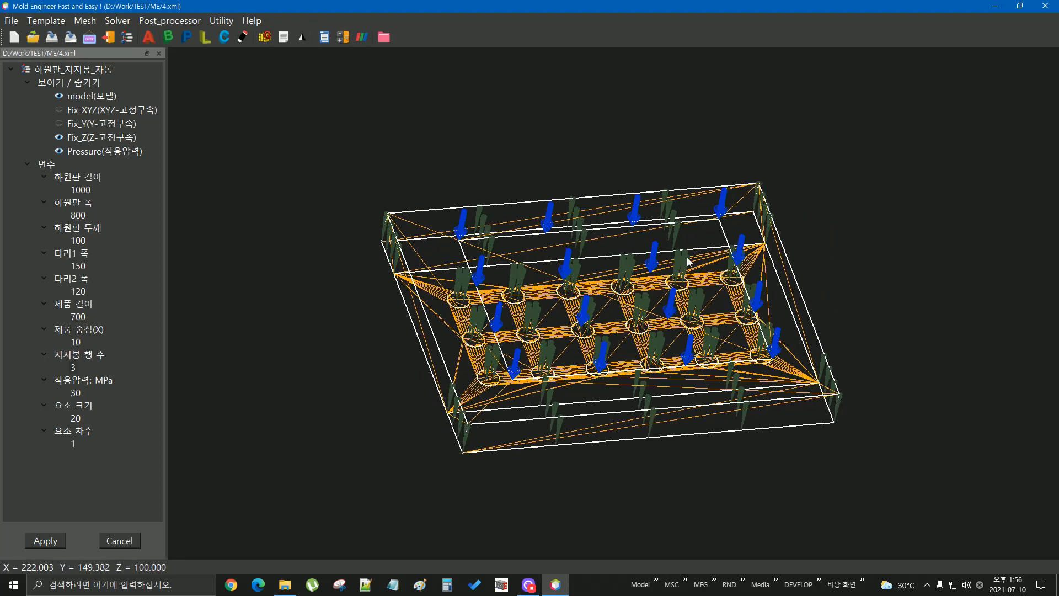
pyautogui.moveTo(472, 296); pyautogui.dragTo(445, 315, button='middle')
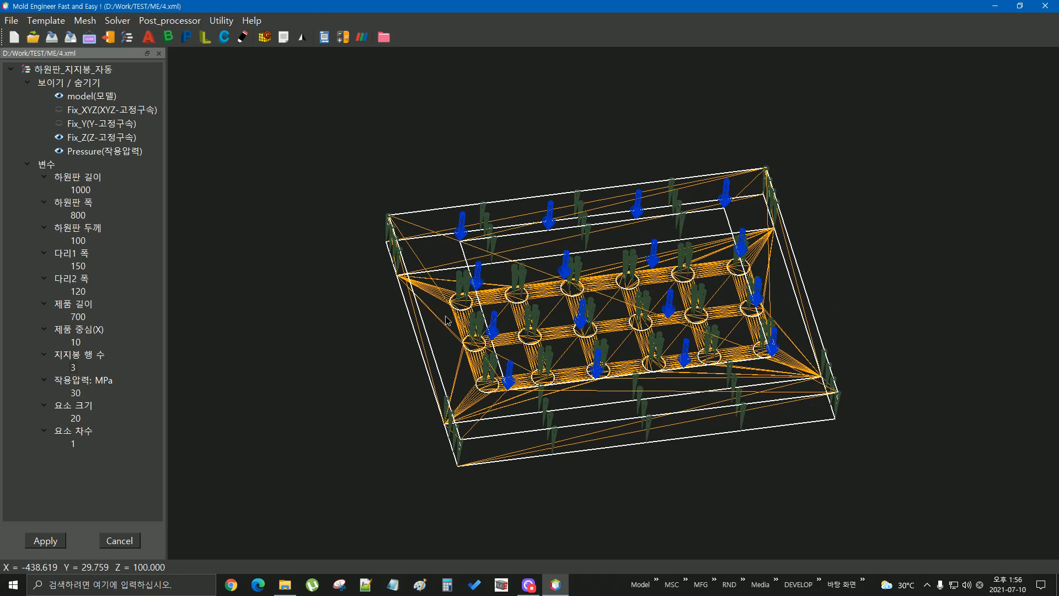
pyautogui.doubleClick(82, 241)
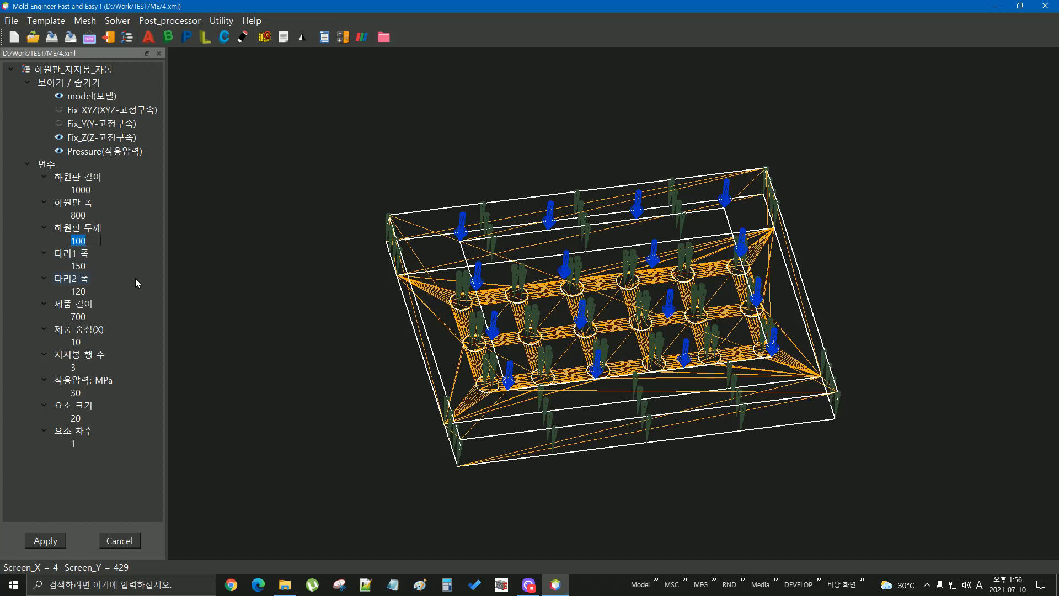
pyautogui.write('75')
pyautogui.click(46, 541)
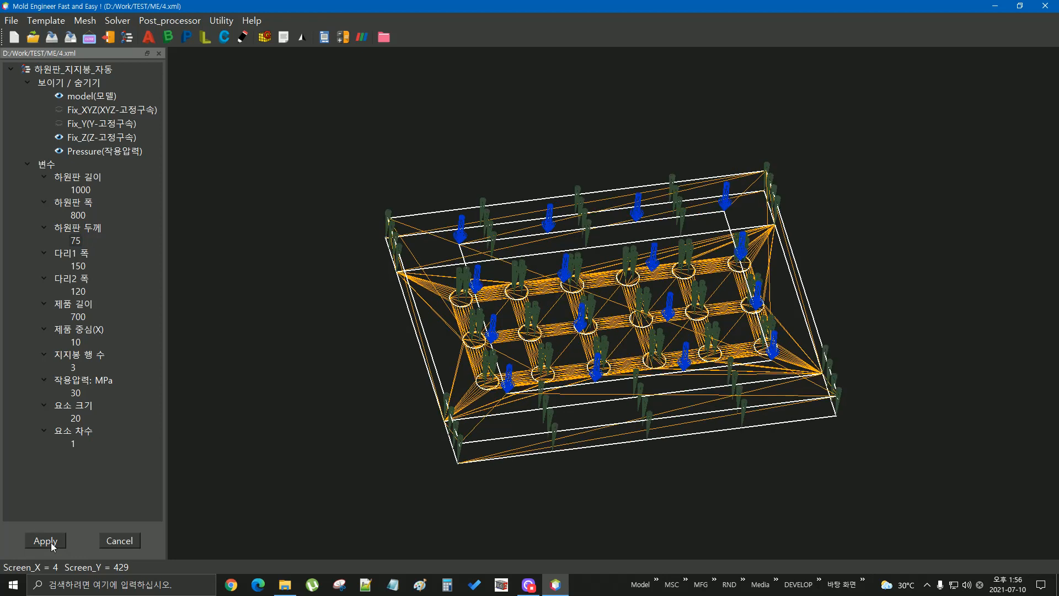
# Set the render mode back to as is and save the modified project.
pyautogui.moveTo(486, 468); pyautogui.dragTo(489, 377)
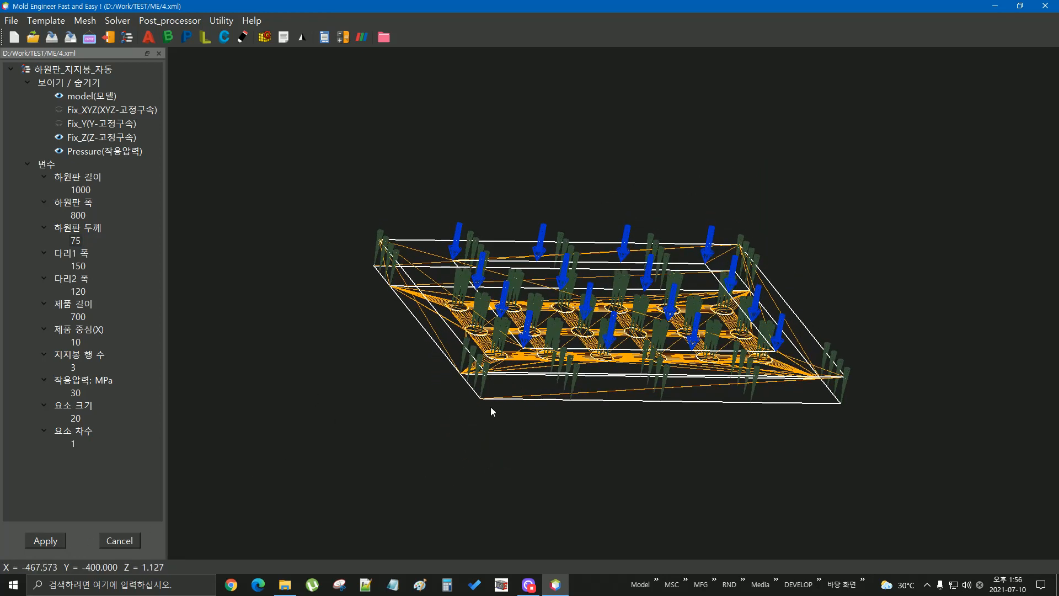
pyautogui.scroll(2, 492, 408)
pyautogui.rightClick(482, 463)
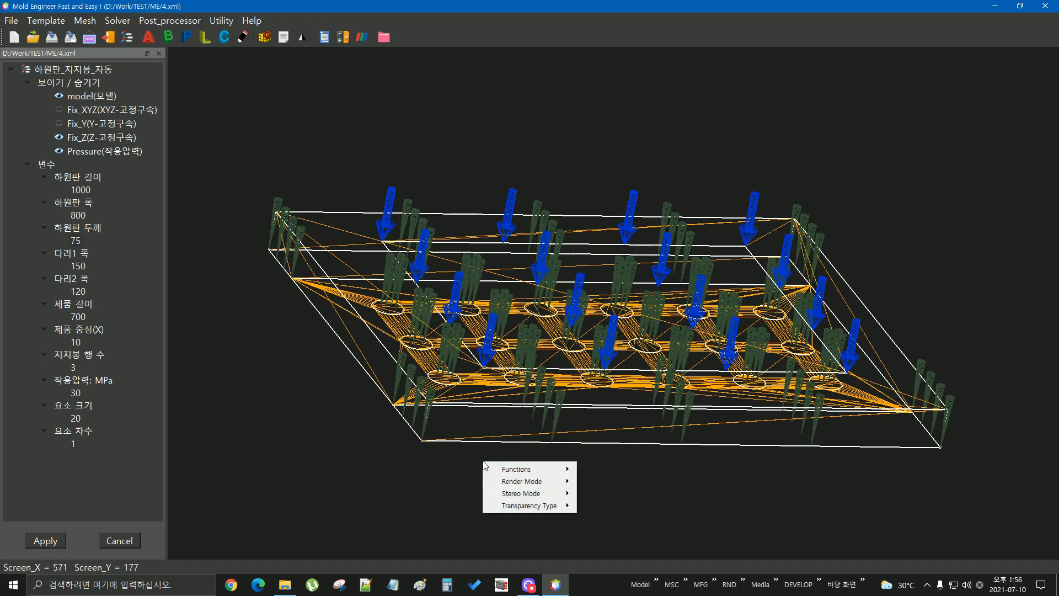
pyautogui.moveTo(523, 482)
pyautogui.click(600, 483)
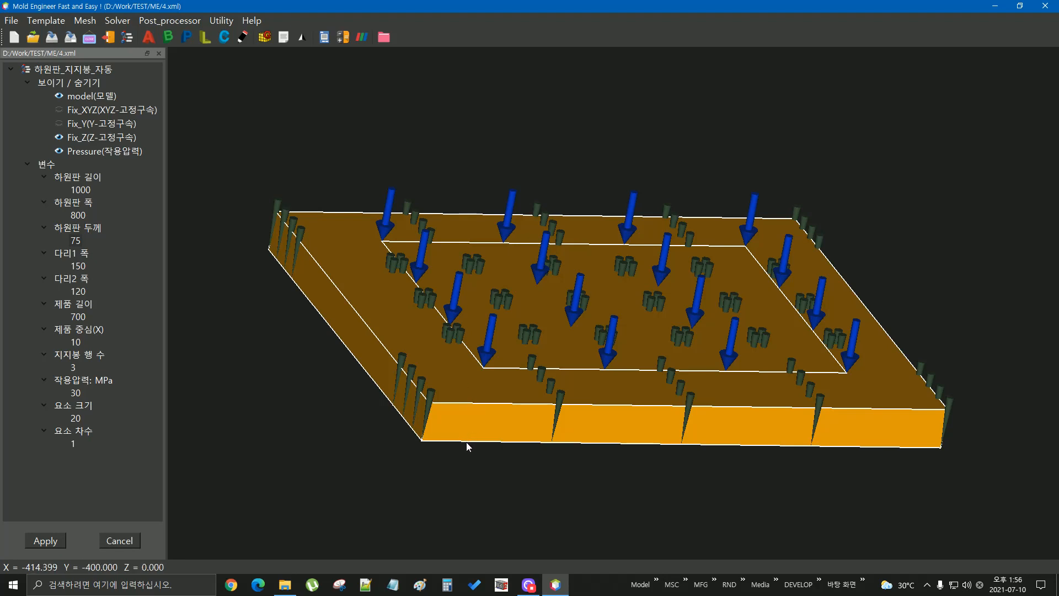
pyautogui.click(52, 37)
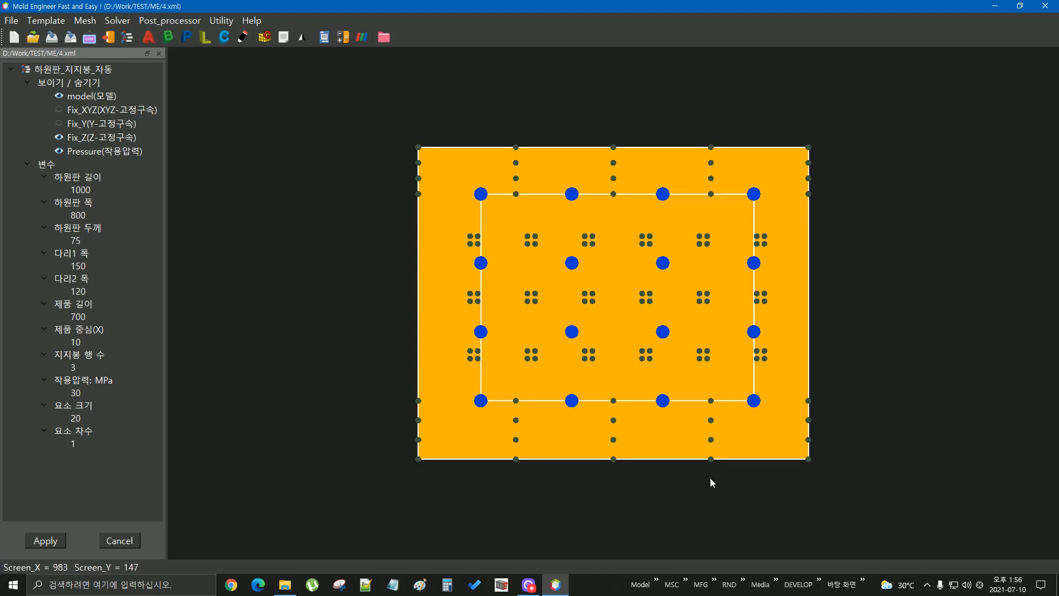
# Generate the plate's mesh and review the shape2mesh.log file down to its end.
pyautogui.moveTo(710, 483); pyautogui.dragTo(773, 338)
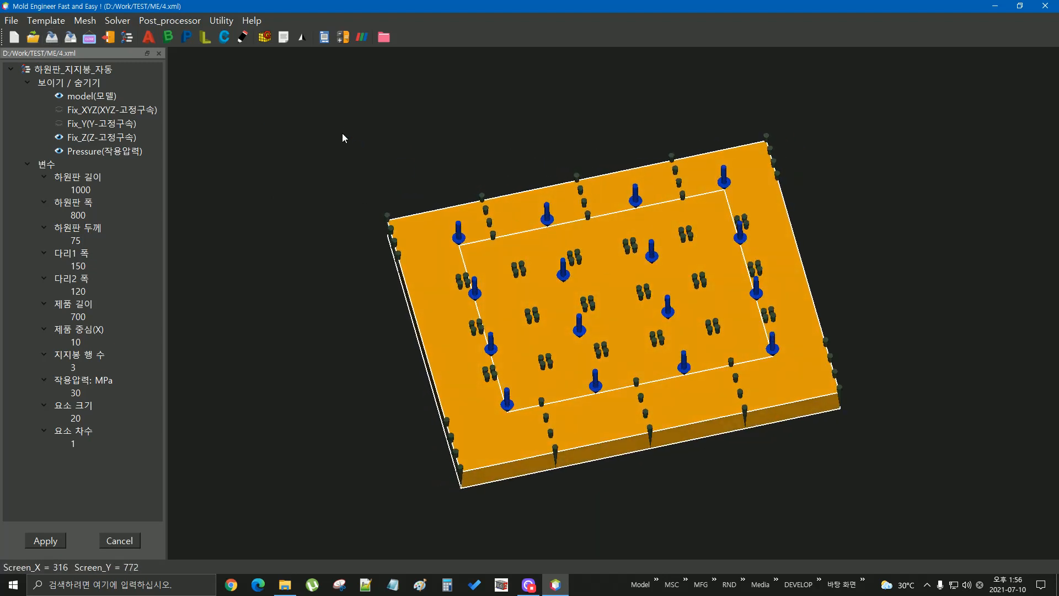
pyautogui.click(267, 38)
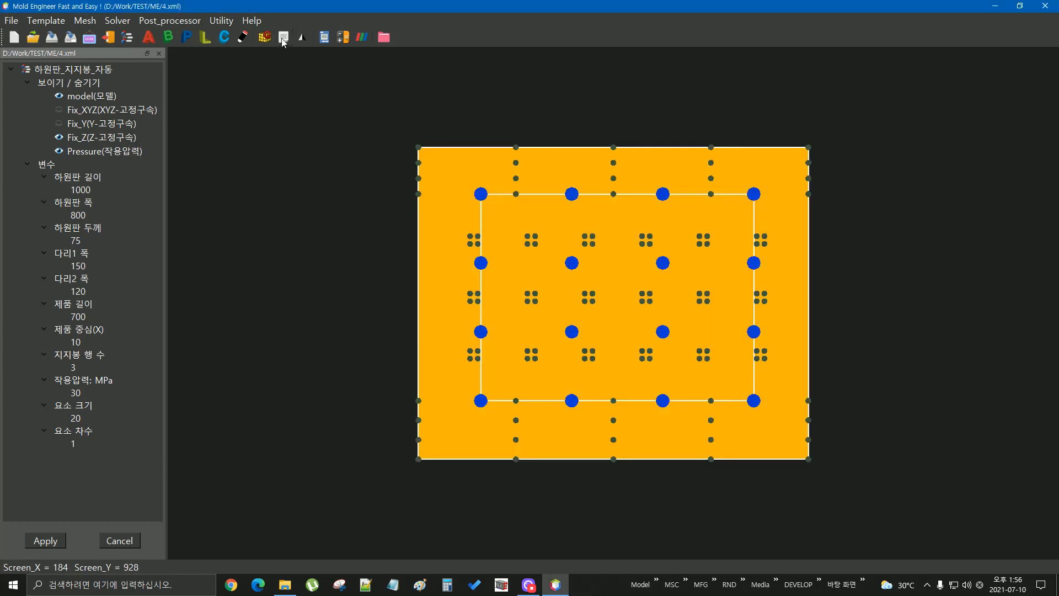
pyautogui.click(282, 40)
pyautogui.moveTo(881, 174); pyautogui.dragTo(881, 441)
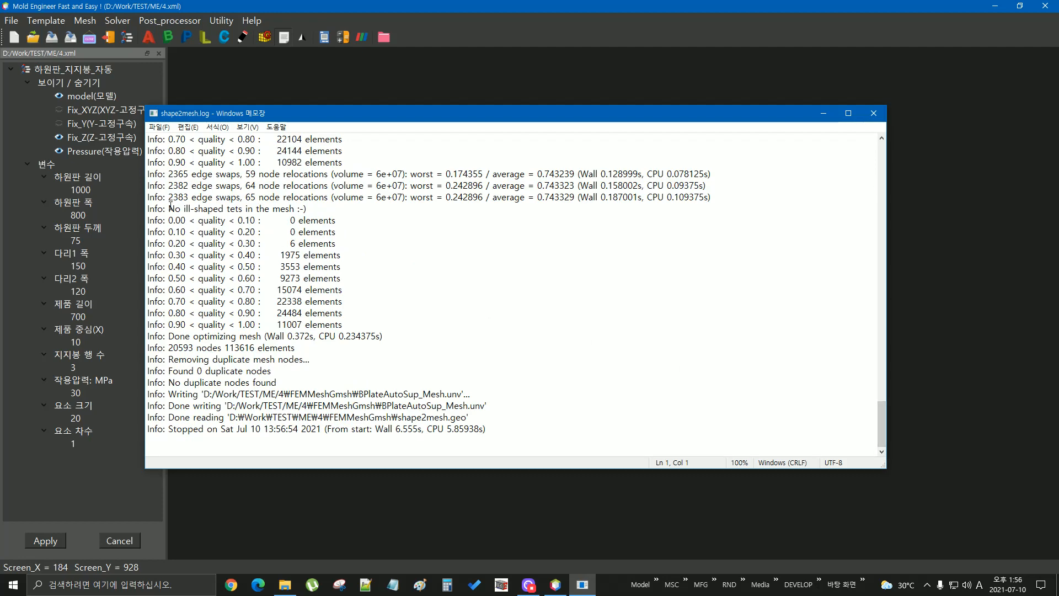
# Check the ill-shaped tets line in the mesh log, then examine the plate mesh's underside and top in Gmsh.
pyautogui.moveTo(169, 208); pyautogui.dragTo(295, 208)
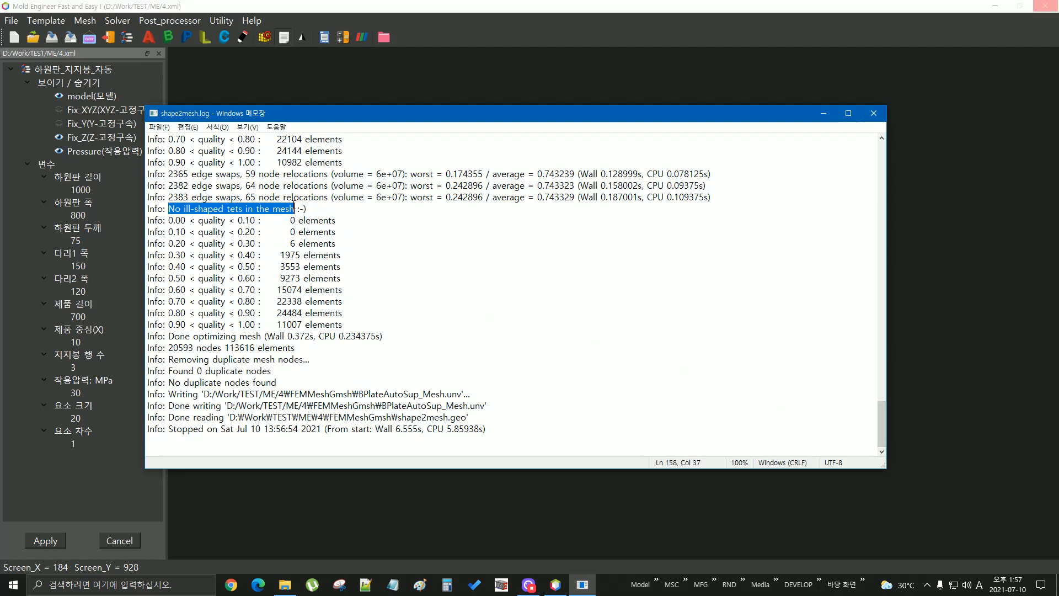
pyautogui.click(874, 113)
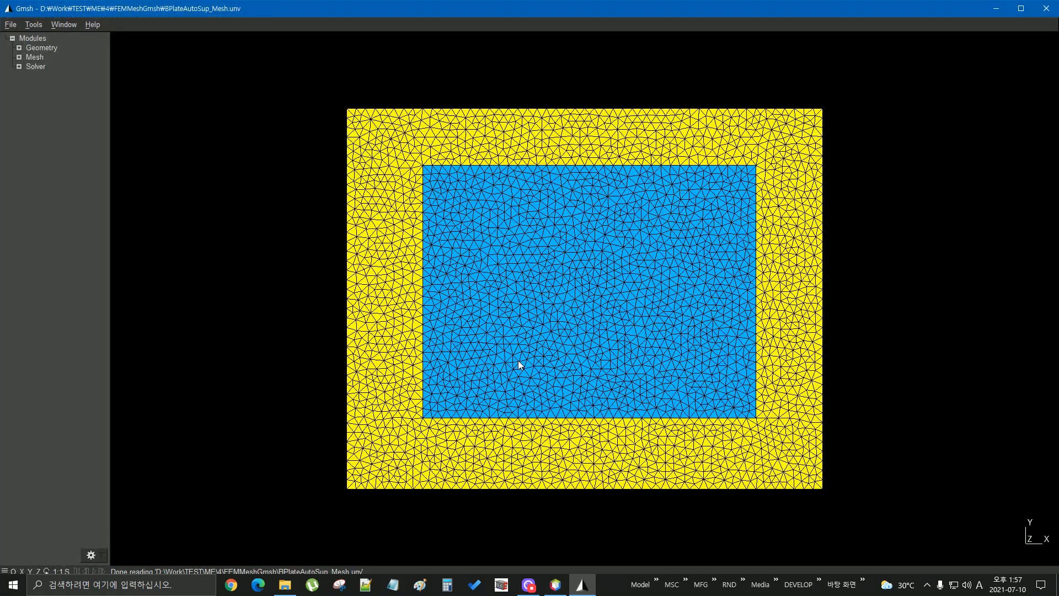
pyautogui.moveTo(543, 473); pyautogui.dragTo(651, 350)
pyautogui.scroll(5, 652, 349)
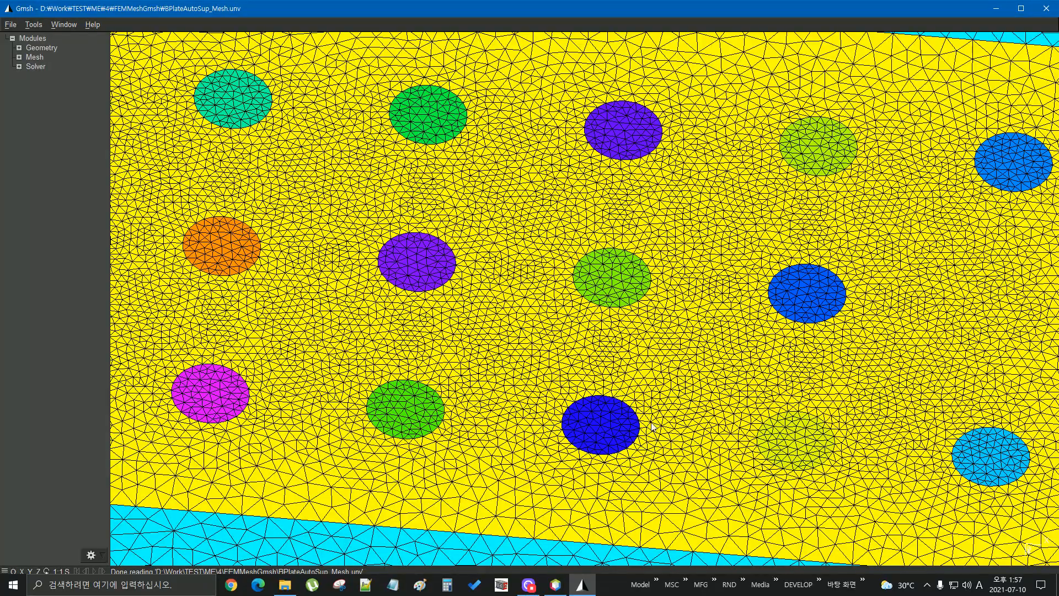
pyautogui.scroll(-5, 693, 403)
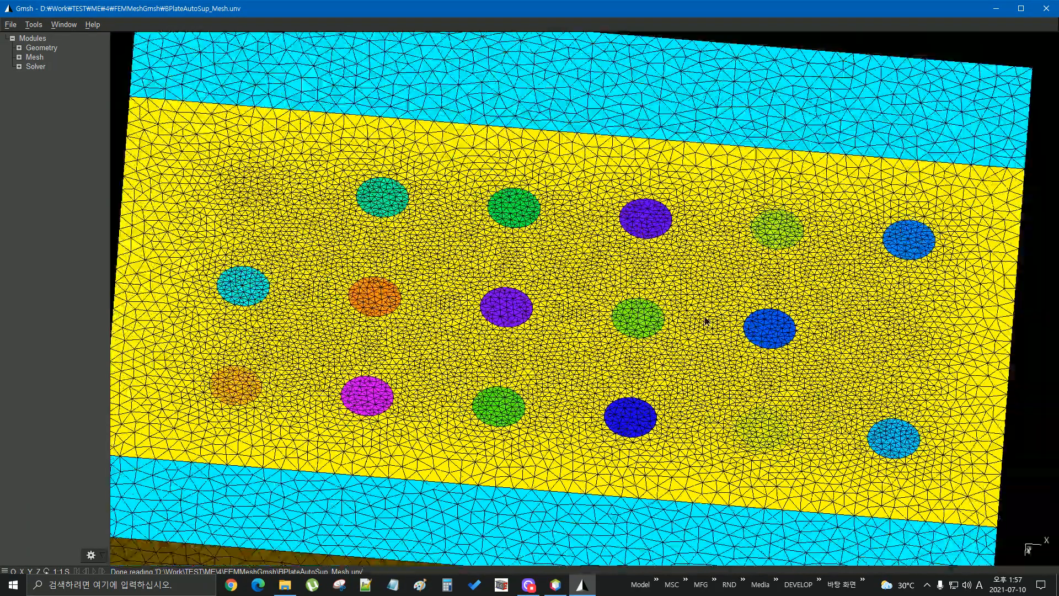
pyautogui.scroll(2, 709, 354)
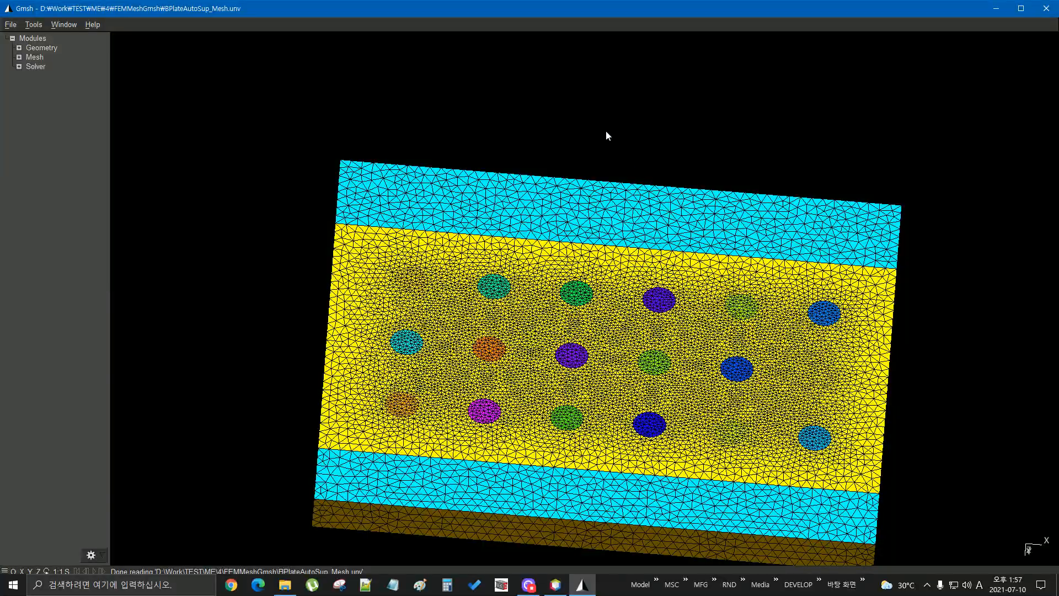
pyautogui.moveTo(605, 130); pyautogui.dragTo(671, 415)
pyautogui.moveTo(630, 167); pyautogui.dragTo(629, 423)
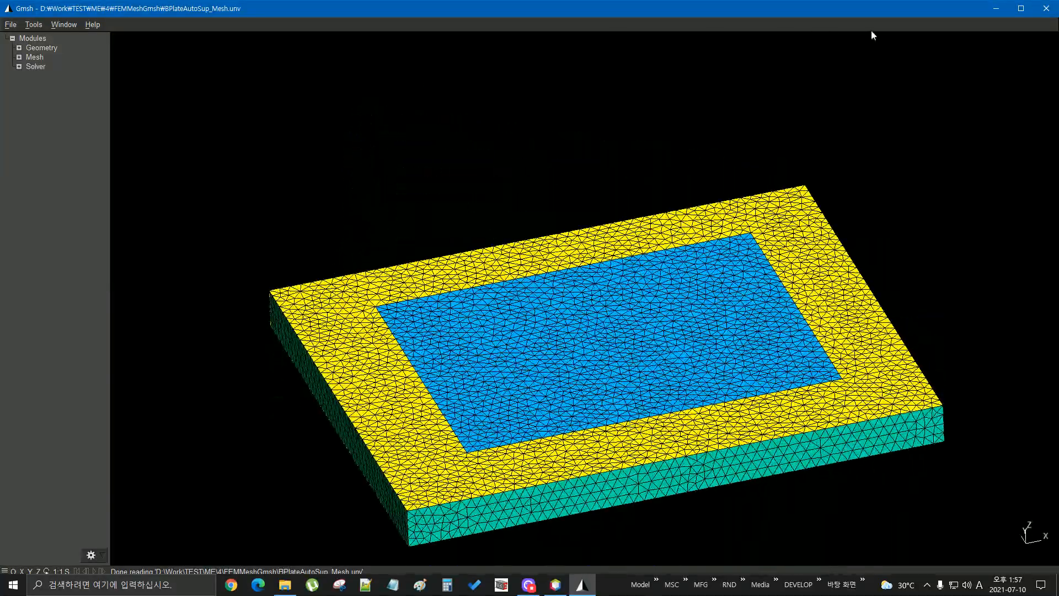
pyautogui.click(1045, 9)
# Generate the solver input for the lower plate and run the CalculiX analysis.
pyautogui.moveTo(677, 294); pyautogui.dragTo(739, 179)
pyautogui.click(324, 37)
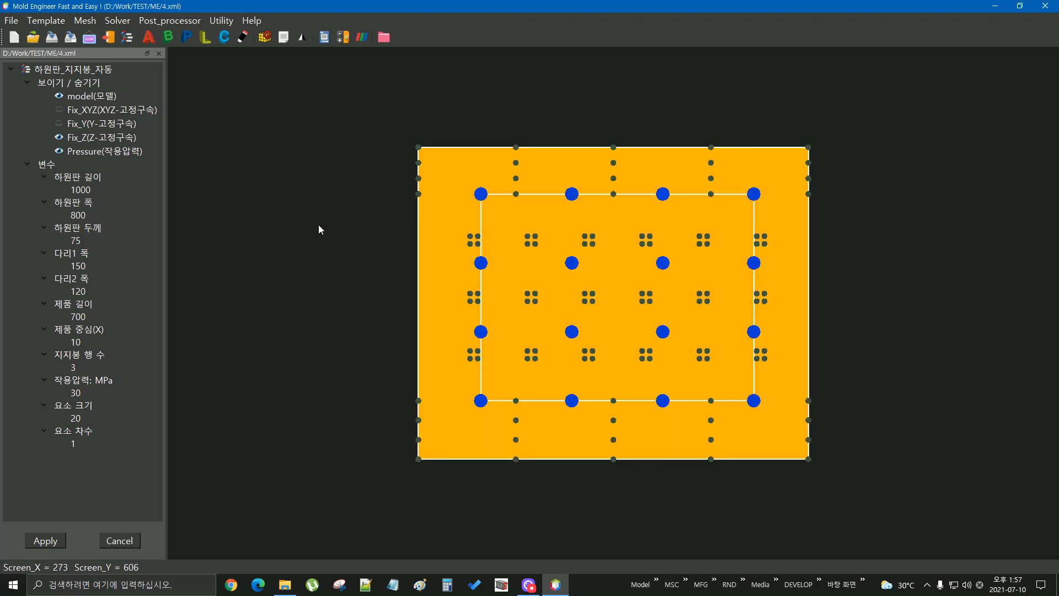
pyautogui.click(343, 37)
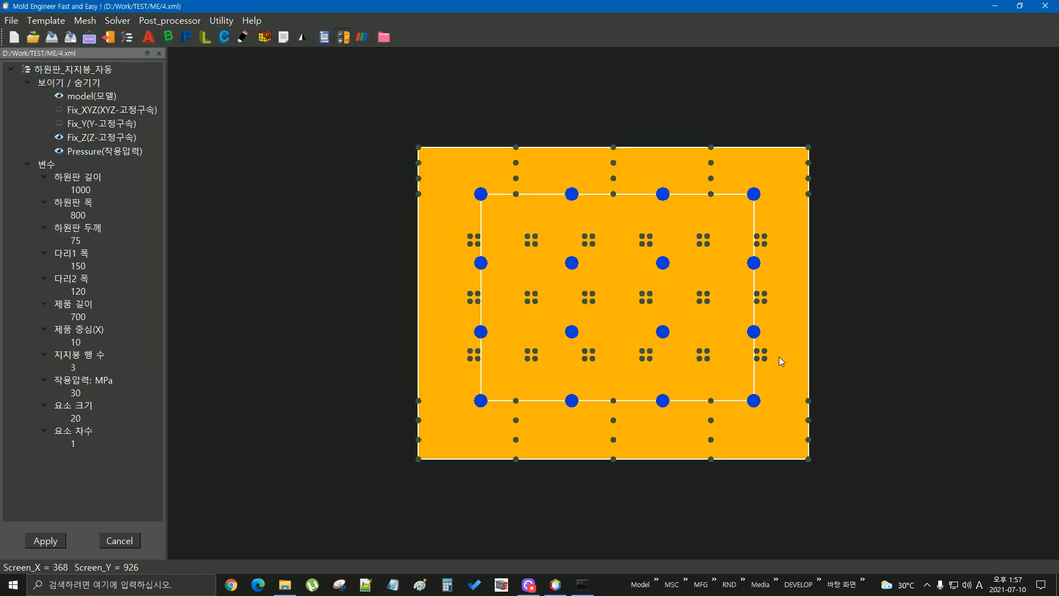
# Open the analysis results in CalculiX GraphiX and display the D3 displacement component.
pyautogui.click(230, 27)
pyautogui.click(249, 65)
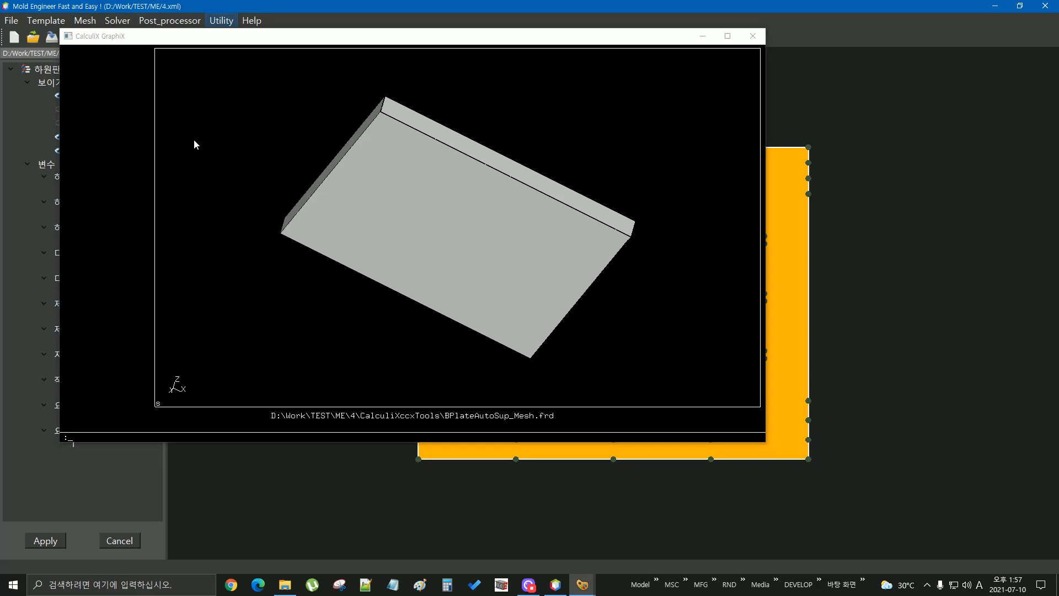
pyautogui.click(143, 105)
pyautogui.moveTo(353, 149)
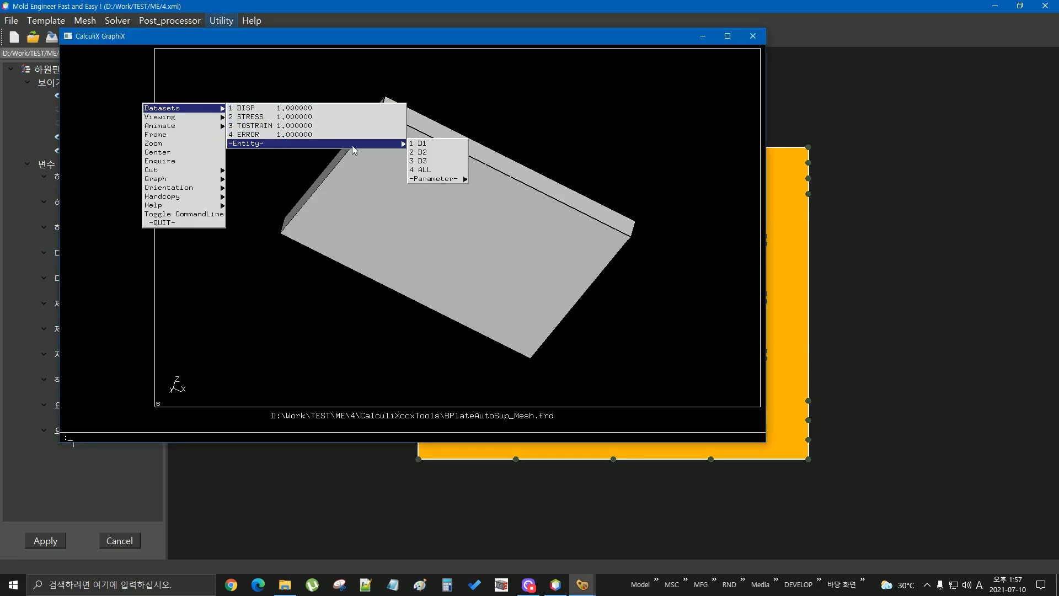
pyautogui.click(428, 161)
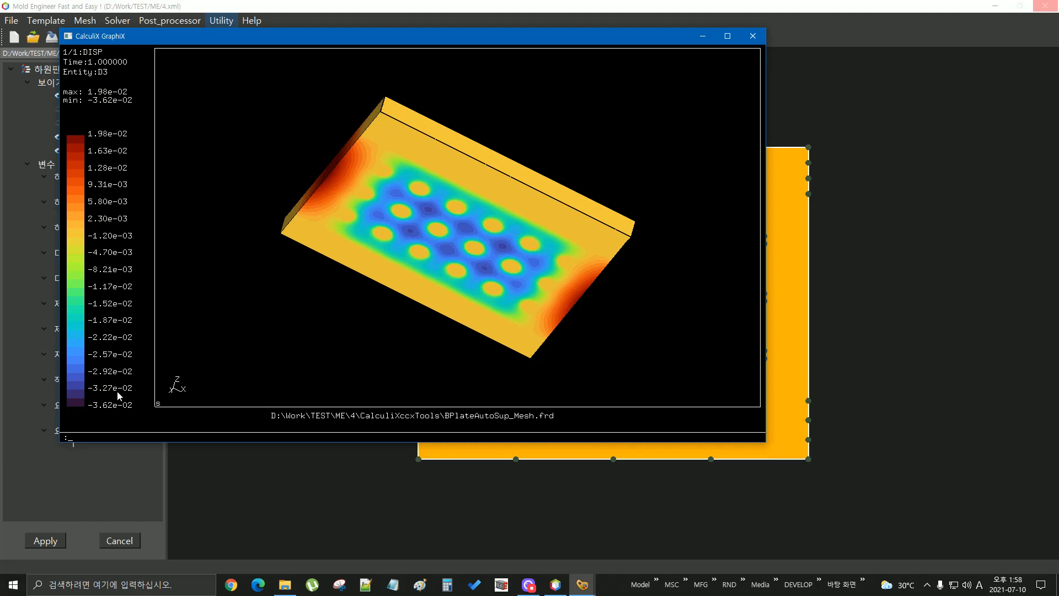
# Examine the D3 displacement contours around the support pillars underneath and on the plate's top face, then close the results.
pyautogui.scroll(1, 439, 287)
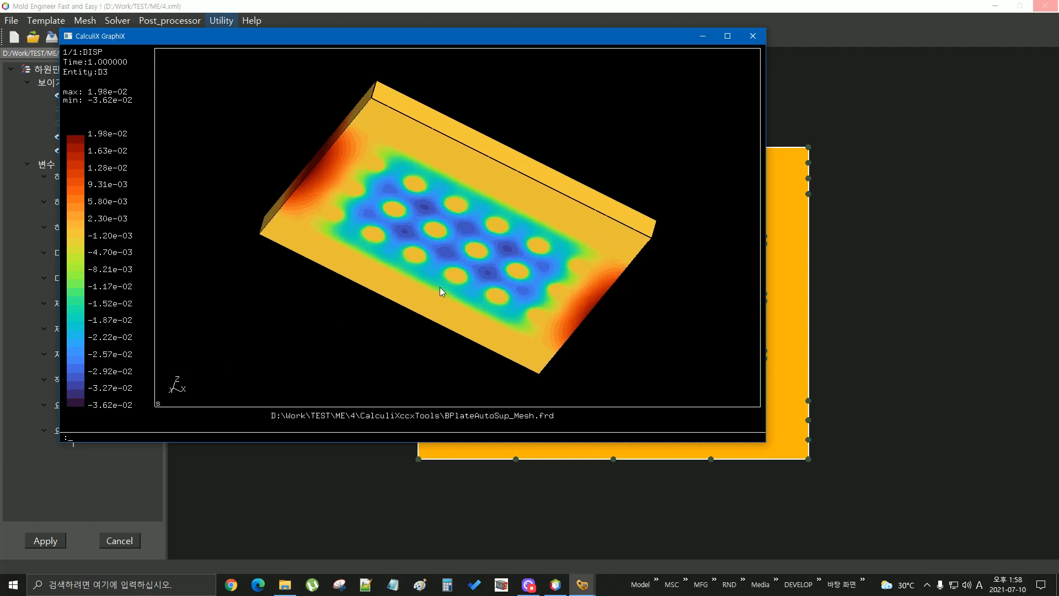
pyautogui.moveTo(461, 268); pyautogui.dragTo(463, 347, button='middle')
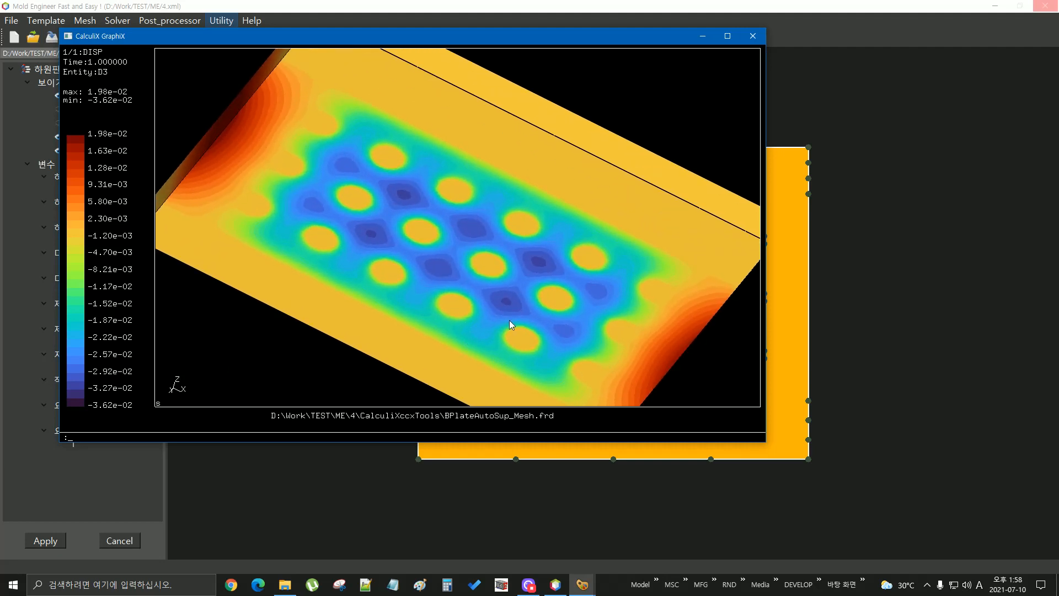
pyautogui.moveTo(509, 319); pyautogui.dragTo(518, 247, button='middle')
pyautogui.moveTo(423, 133); pyautogui.dragTo(456, 326)
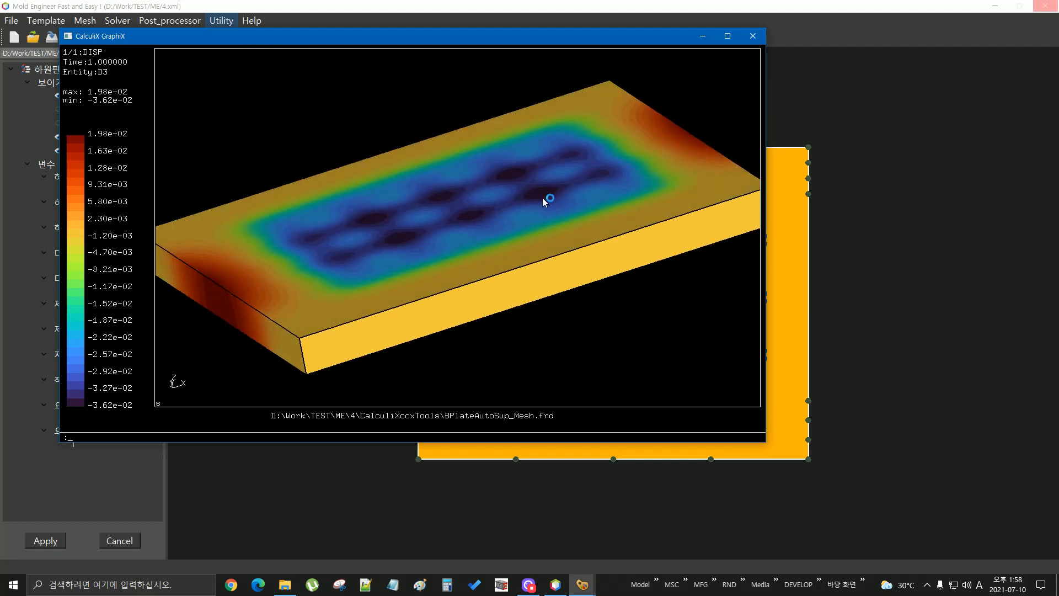
pyautogui.moveTo(543, 197); pyautogui.dragTo(514, 238)
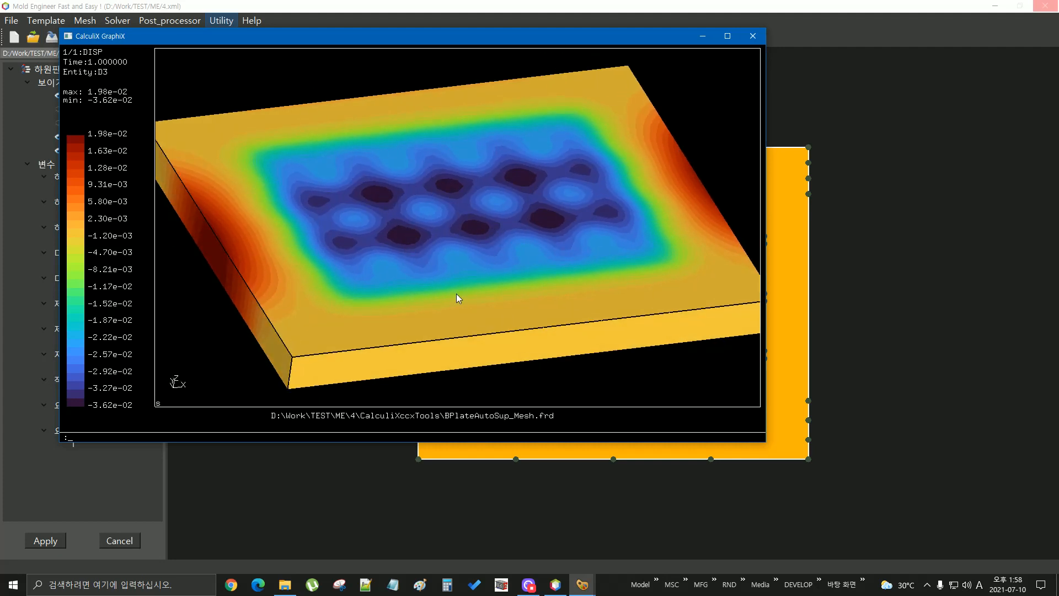
pyautogui.moveTo(464, 314); pyautogui.dragTo(478, 161)
pyautogui.moveTo(491, 274); pyautogui.dragTo(494, 207)
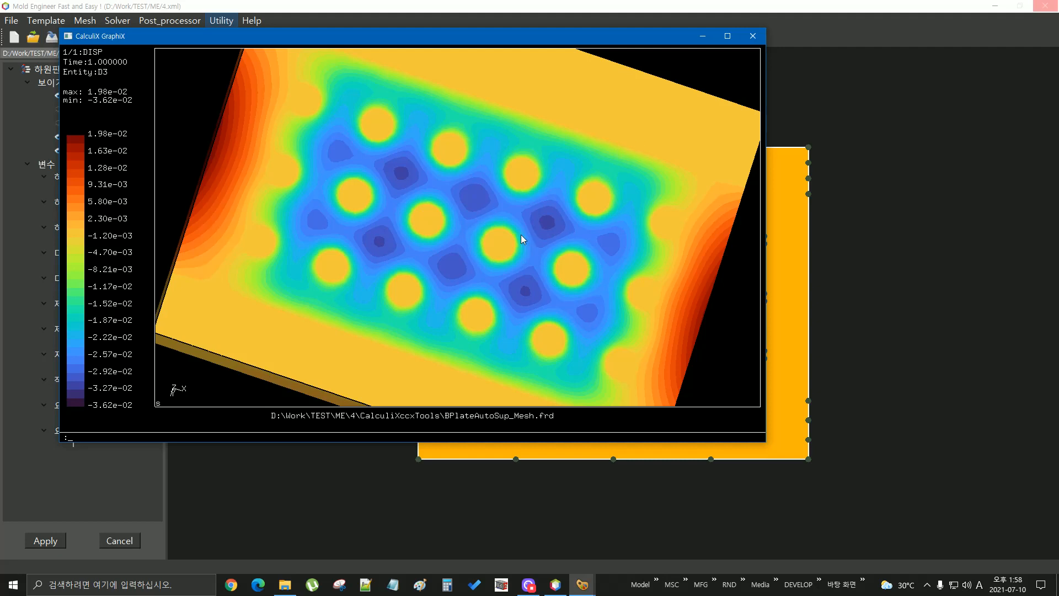
pyautogui.click(754, 38)
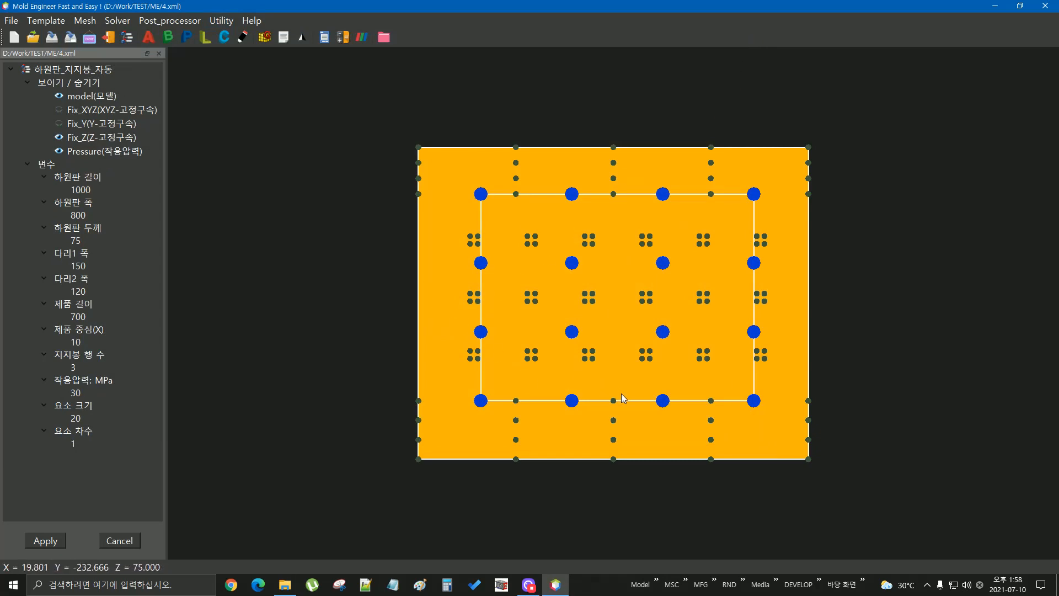
# Set the lower plate thickness (하원판 두께) to 150 and apply it to the model.
pyautogui.moveTo(623, 396); pyautogui.dragTo(637, 310)
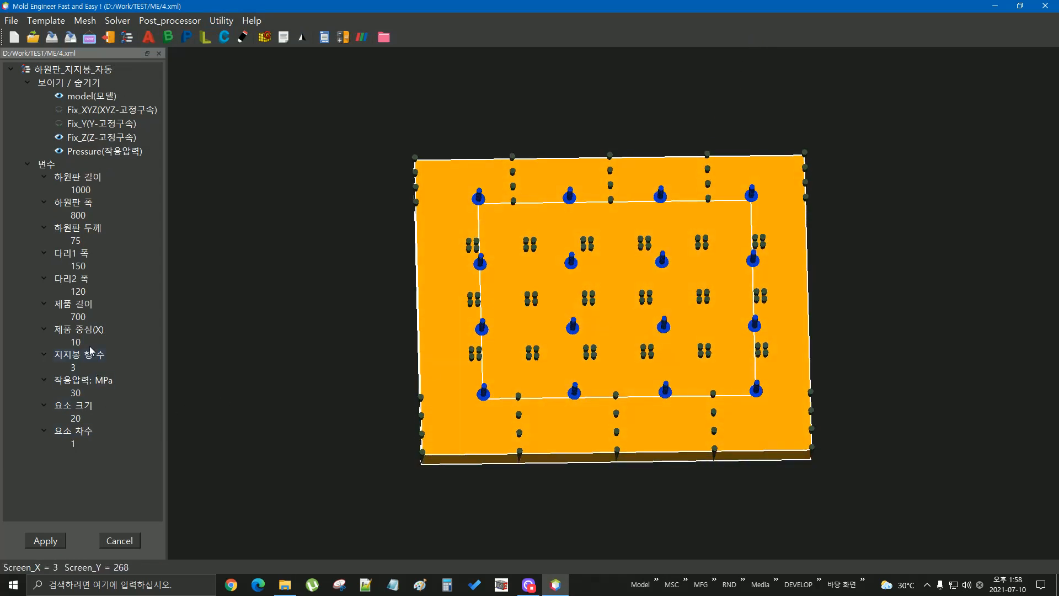
pyautogui.doubleClick(74, 241)
pyautogui.write('150')
pyautogui.click(44, 541)
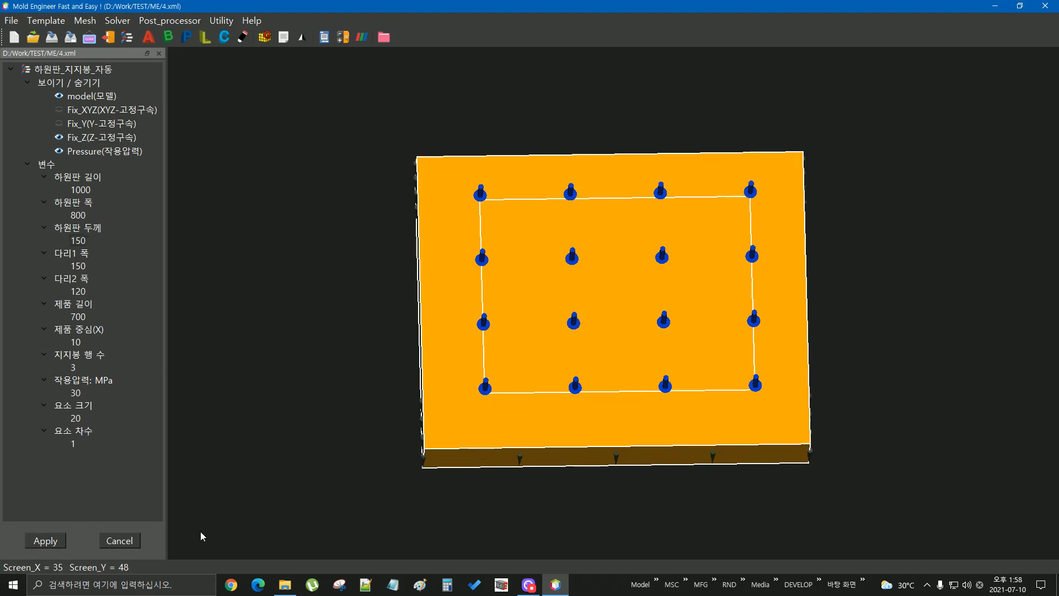
# Save the thicker plate model as a new project file, 5.xml, in the ME folder.
pyautogui.moveTo(488, 481); pyautogui.dragTo(528, 443)
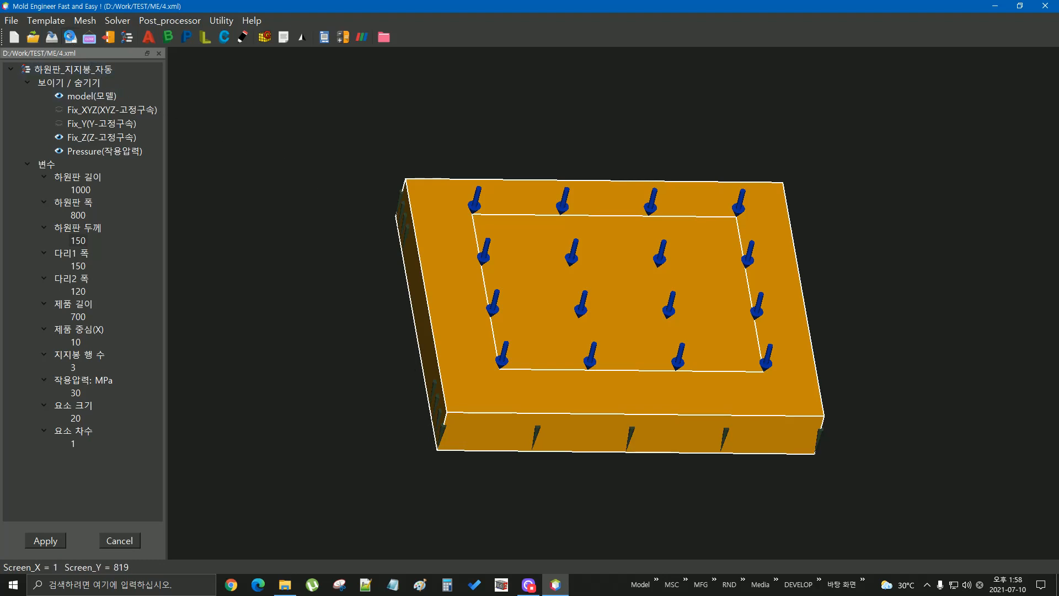
pyautogui.click(70, 37)
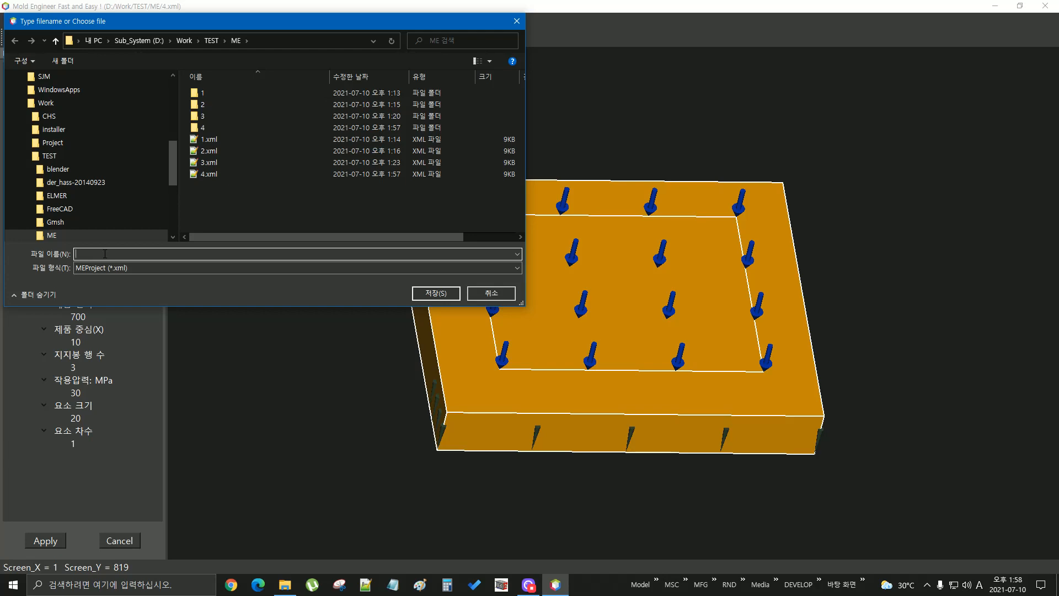
pyautogui.click(441, 293)
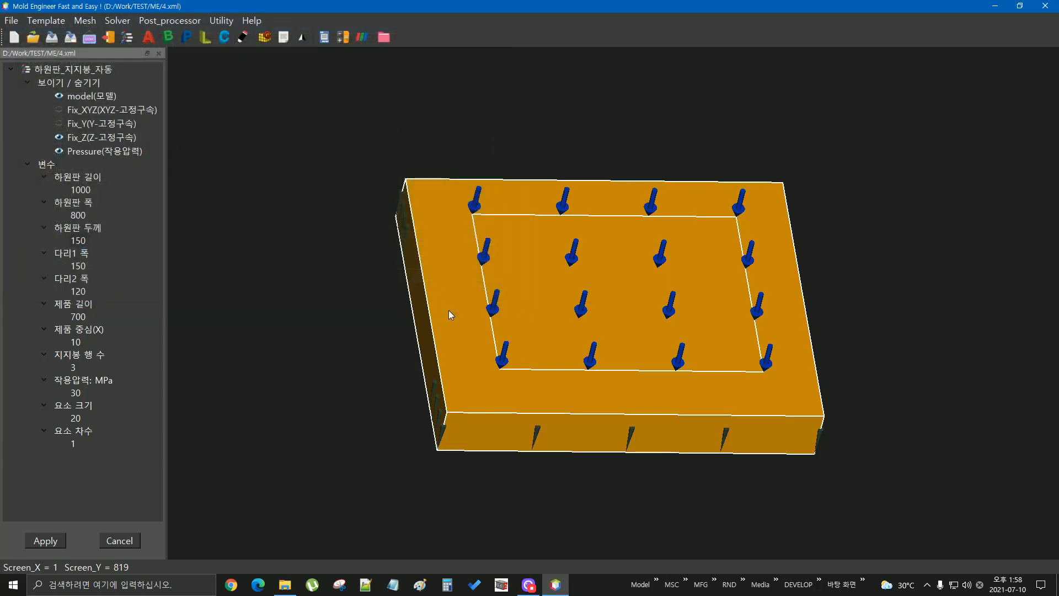
# Generate the mesh for the plate model with the 150 thickness.
pyautogui.moveTo(618, 478); pyautogui.dragTo(747, 295)
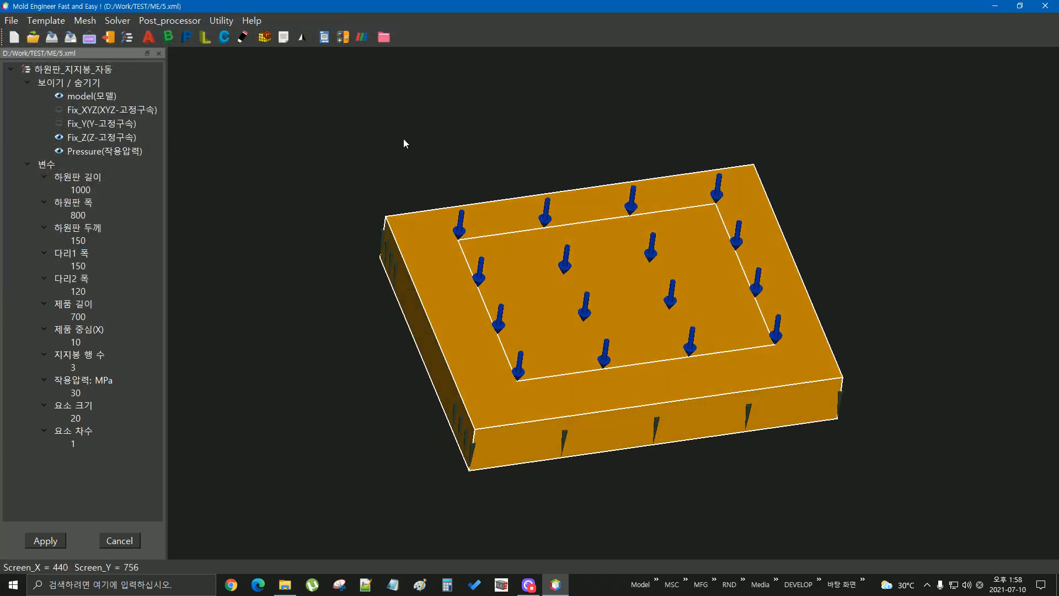
pyautogui.click(265, 37)
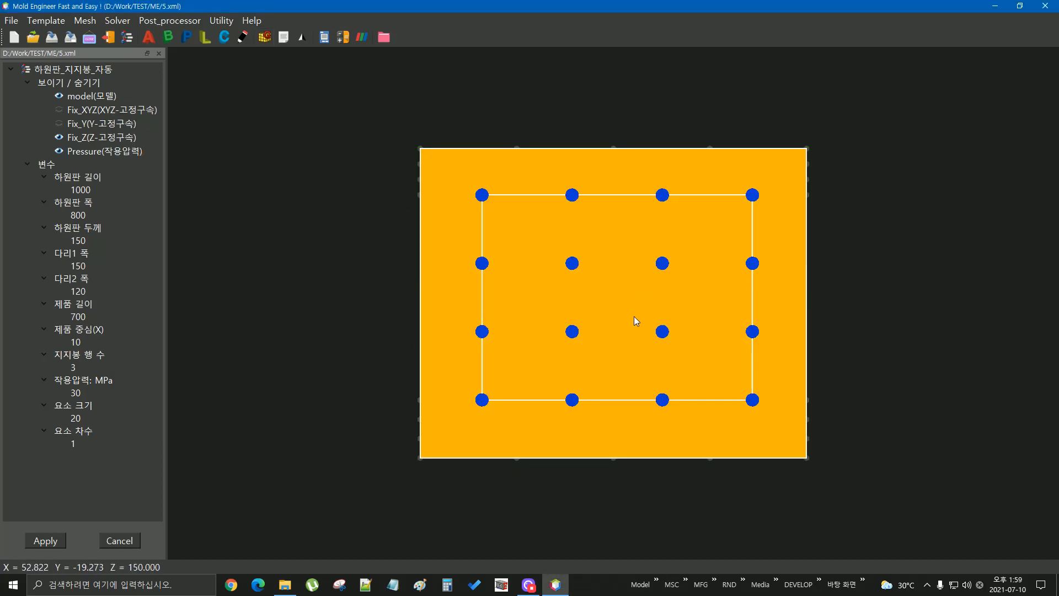
pyautogui.moveTo(634, 316); pyautogui.dragTo(766, 136)
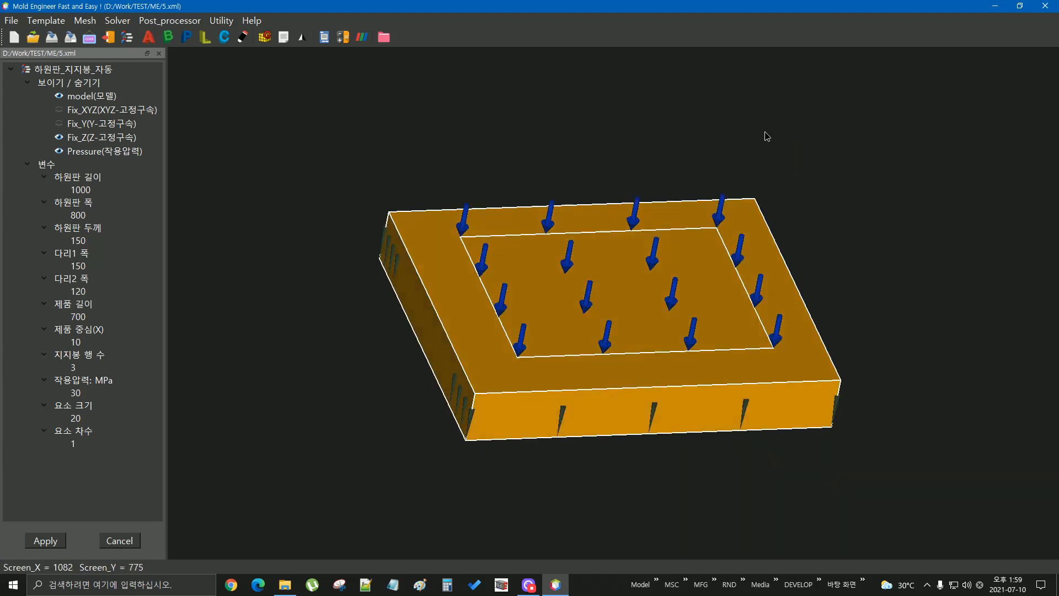
# Open the new mesh in Gmsh and inspect the support pillar areas on the plate's underside.
pyautogui.click(301, 38)
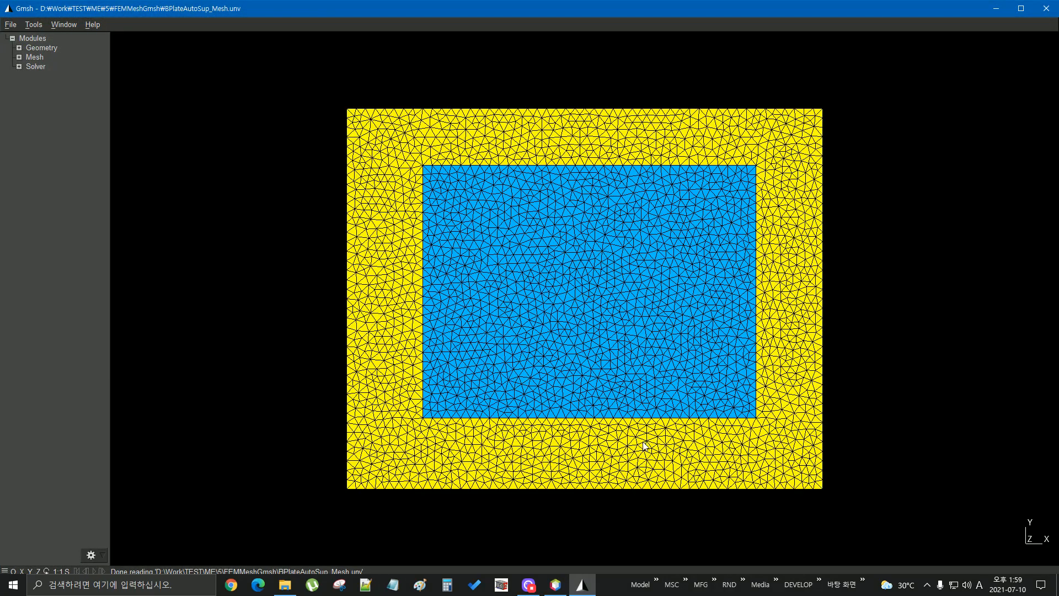
pyautogui.moveTo(645, 439); pyautogui.dragTo(605, 199)
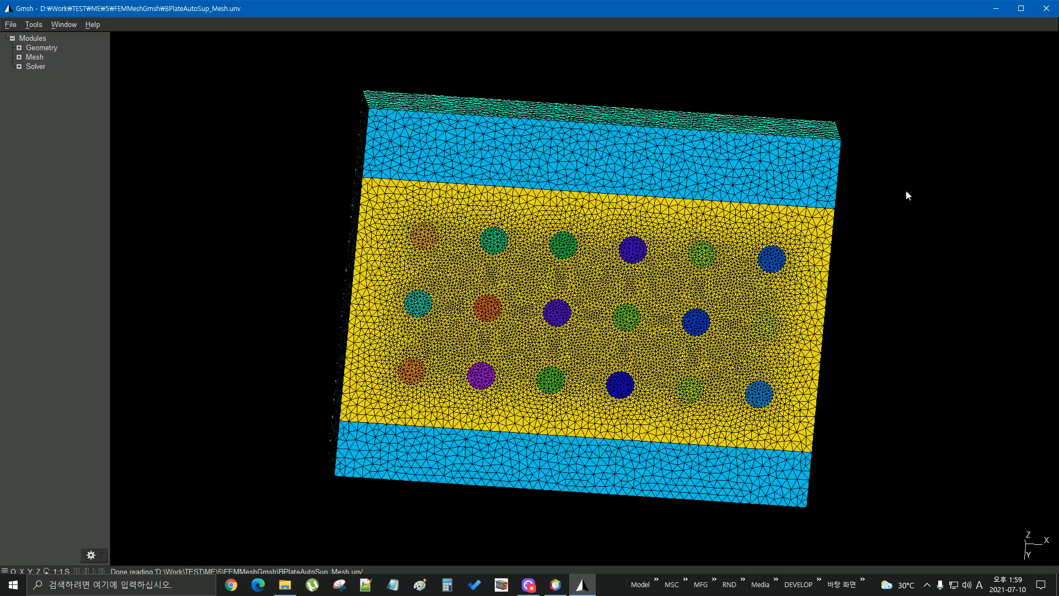
pyautogui.click(1040, 15)
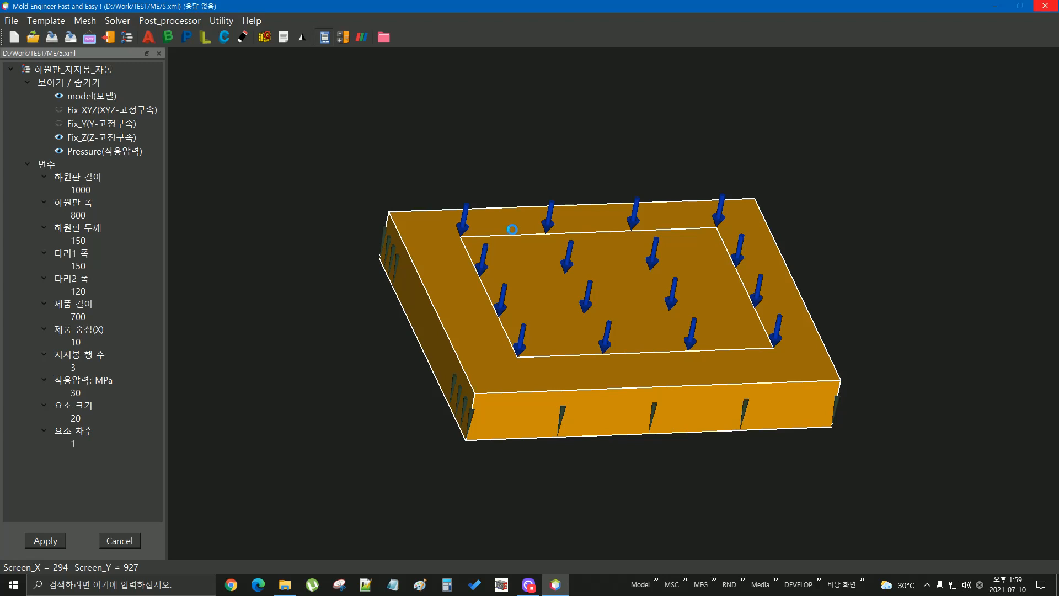
# Run the solver on the 150-thick plate and display its D3 displacement in CalculiX GraphiX.
pyautogui.click(344, 36)
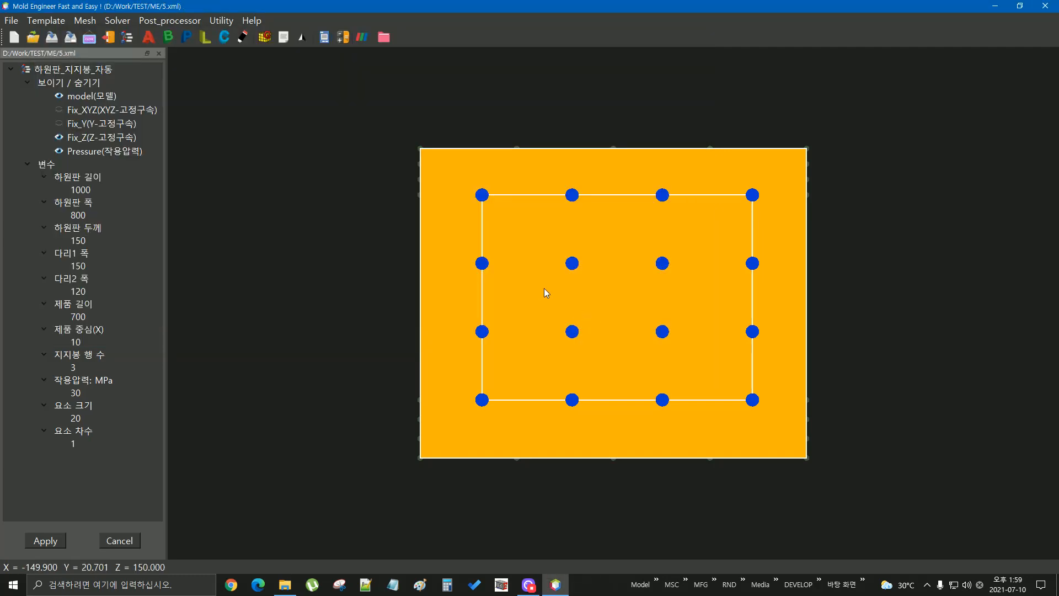
pyautogui.click(221, 21)
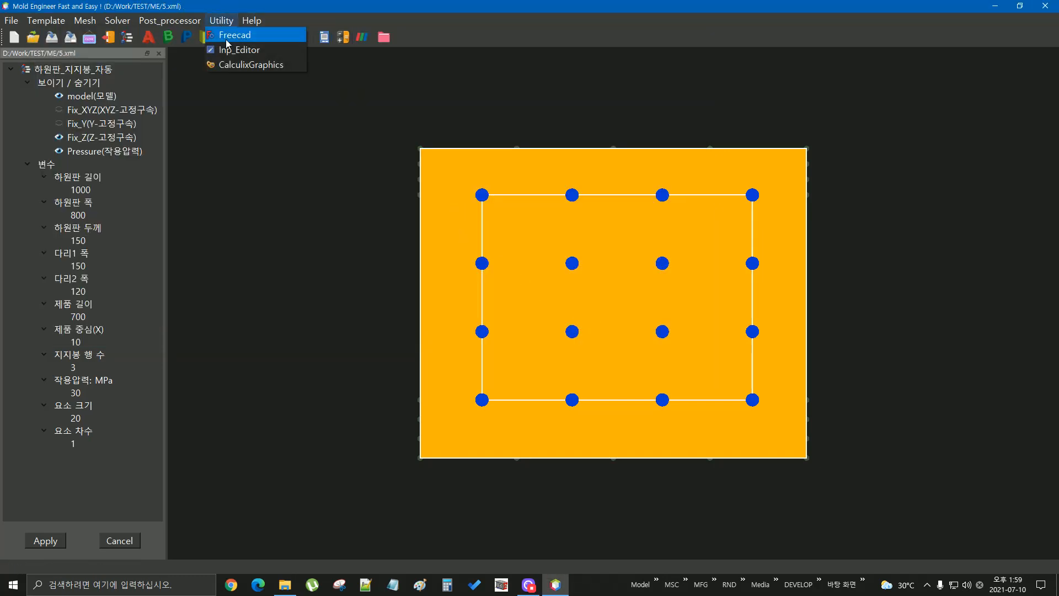
pyautogui.click(242, 69)
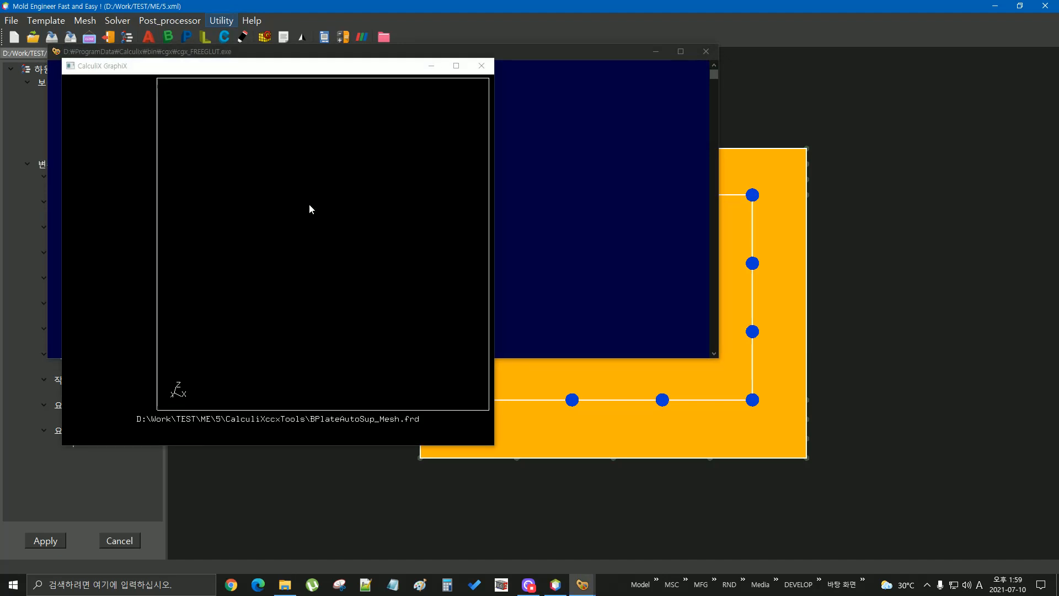
pyautogui.click(110, 92)
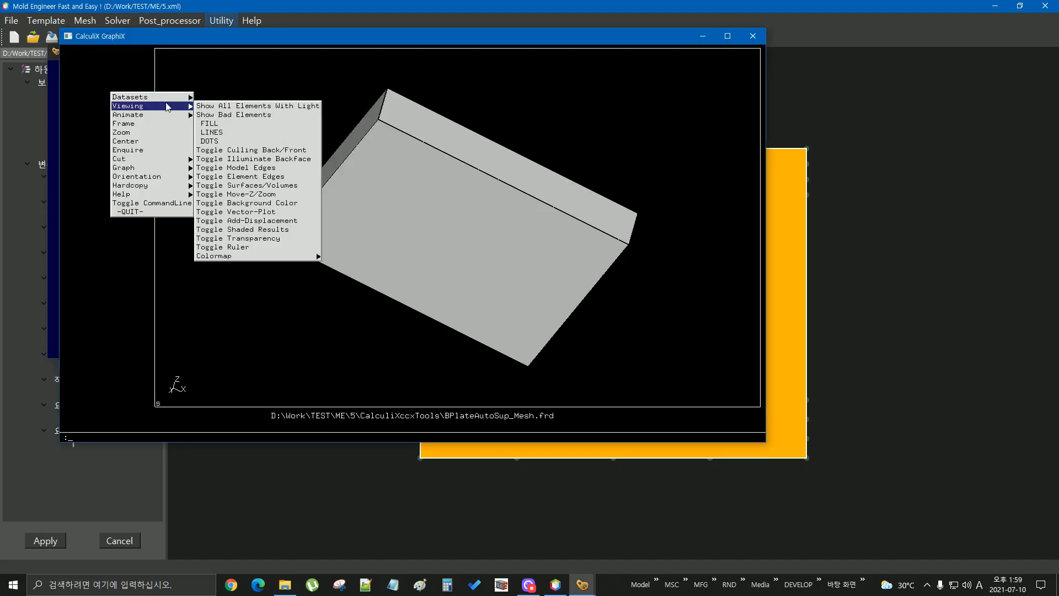
pyautogui.moveTo(171, 97)
pyautogui.moveTo(285, 134)
pyautogui.click(387, 150)
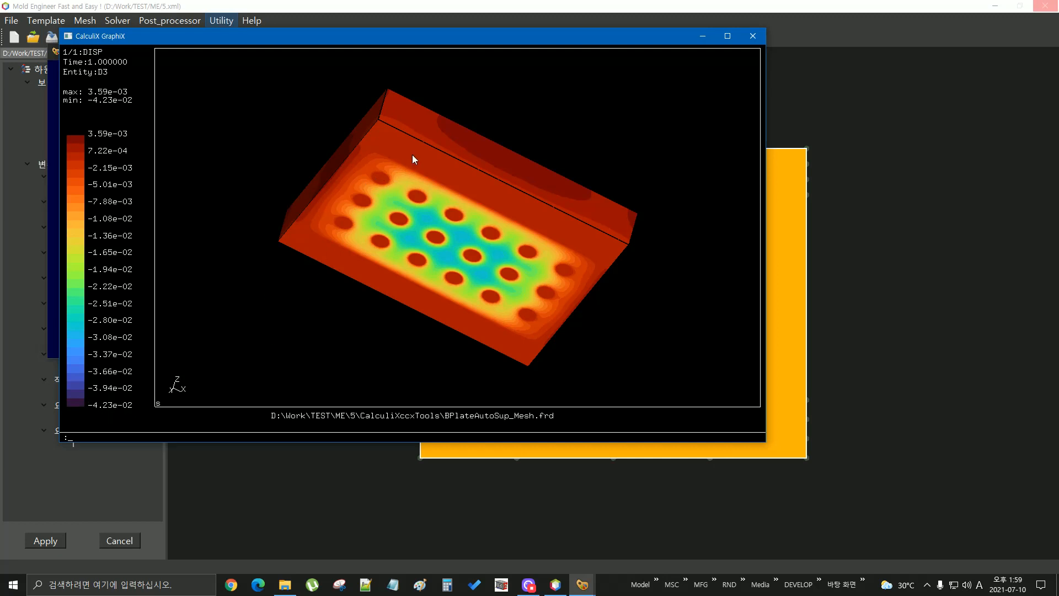
# Examine the D3 displacement contours on the thick plate's top face in a maximized results window.
pyautogui.moveTo(413, 157); pyautogui.dragTo(571, 245)
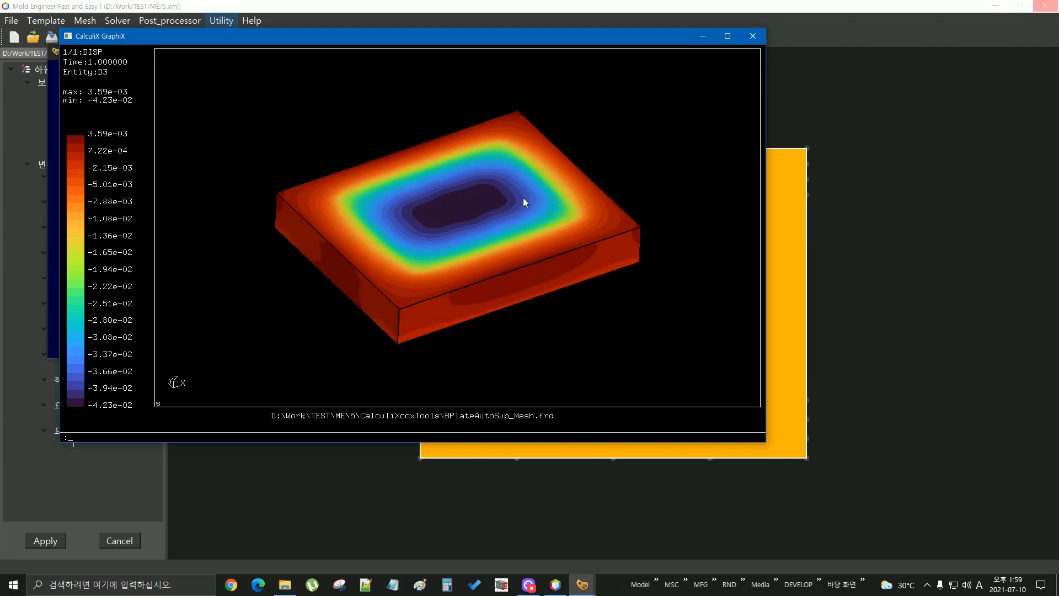
pyautogui.click(727, 36)
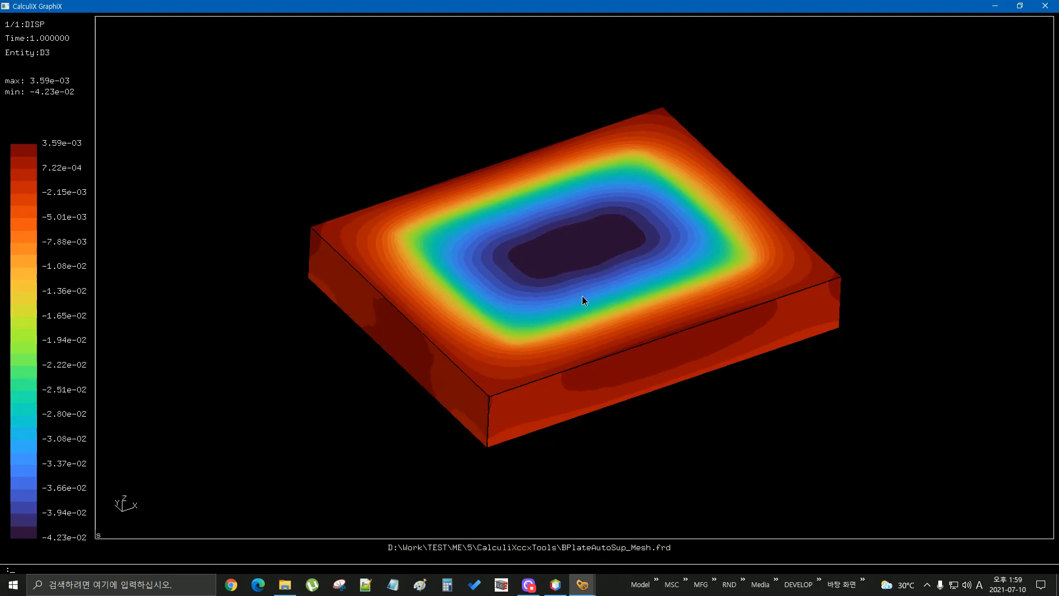
# Open the earlier thin plate's result file BPlateAutoSup_Mesh.frd from D:\Work\TEST\ME\4\CalculiXccxTools alongside the current results.
pyautogui.moveTo(582, 295); pyautogui.dragTo(557, 419, button='middle')
pyautogui.moveTo(574, 237); pyautogui.dragTo(575, 286, button='middle')
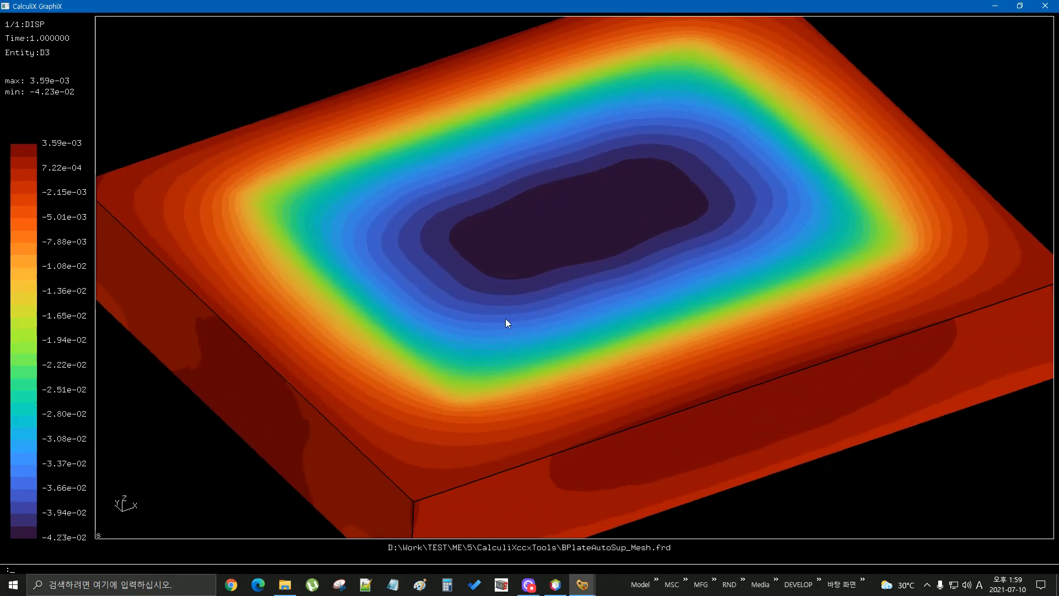
pyautogui.click(285, 589)
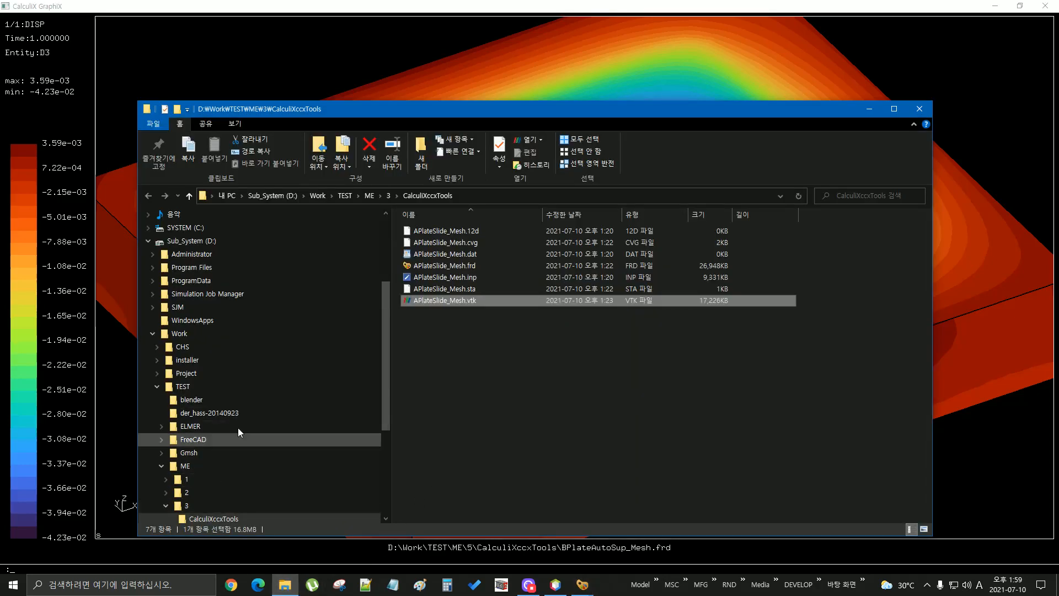
pyautogui.scroll(-3, 240, 430)
pyautogui.click(165, 439)
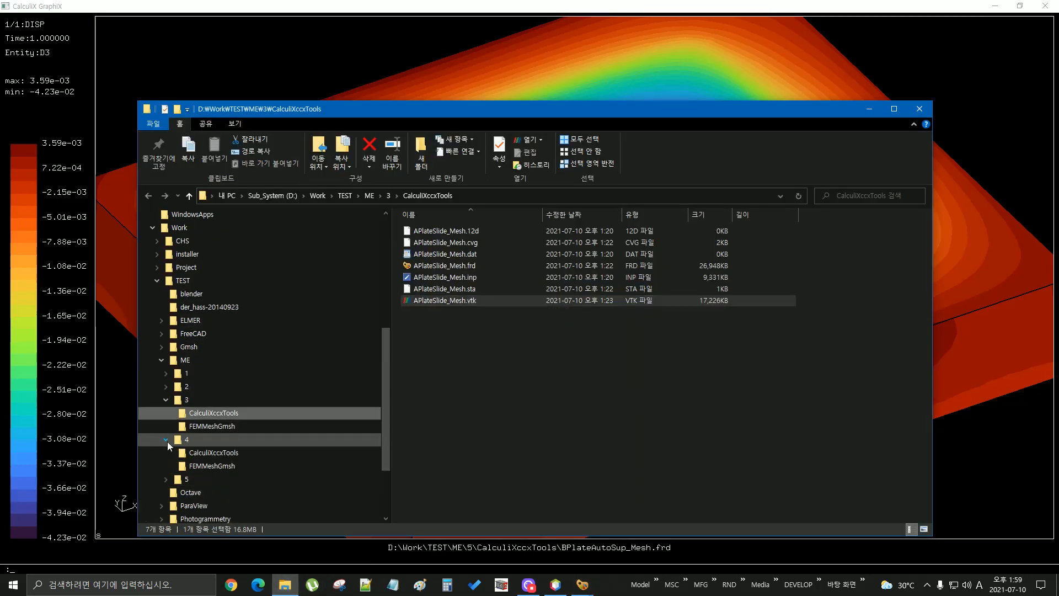
pyautogui.click(208, 455)
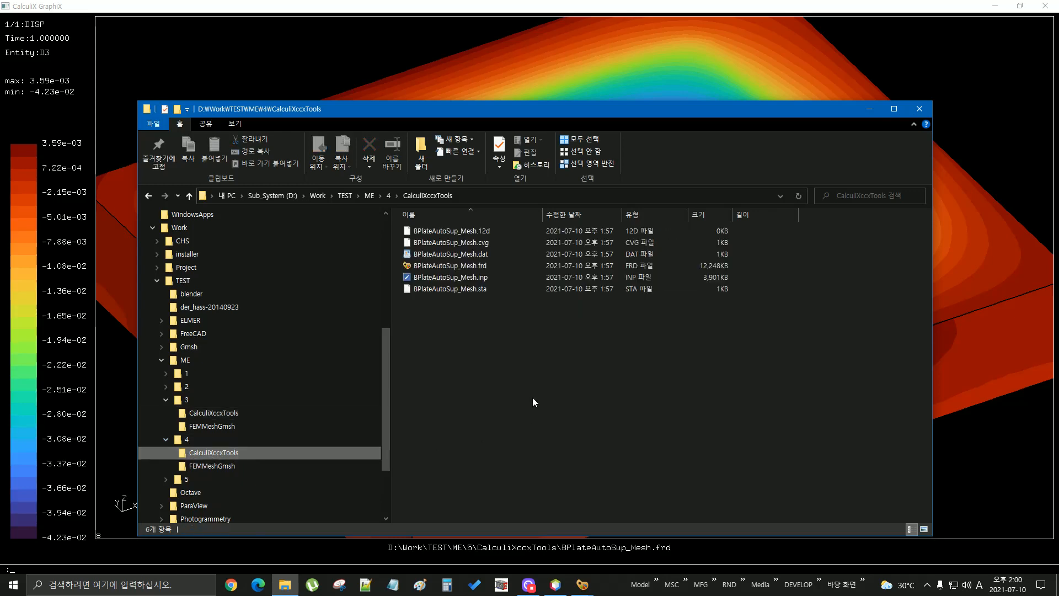
pyautogui.click(446, 267)
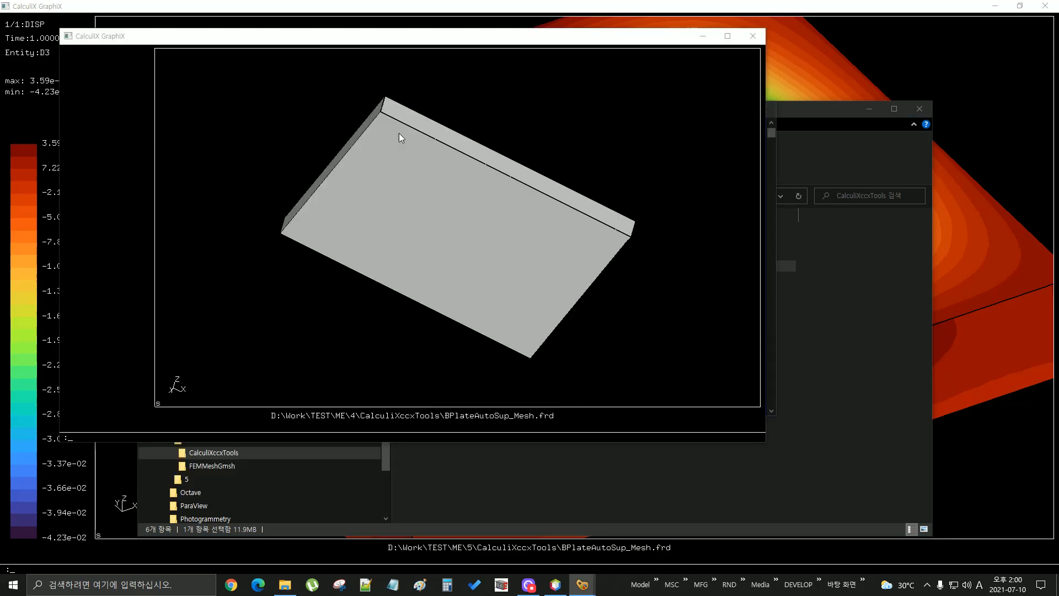
# Orient the thin plate with its top face visible and display its D3 displacement.
pyautogui.moveTo(399, 134); pyautogui.dragTo(436, 280)
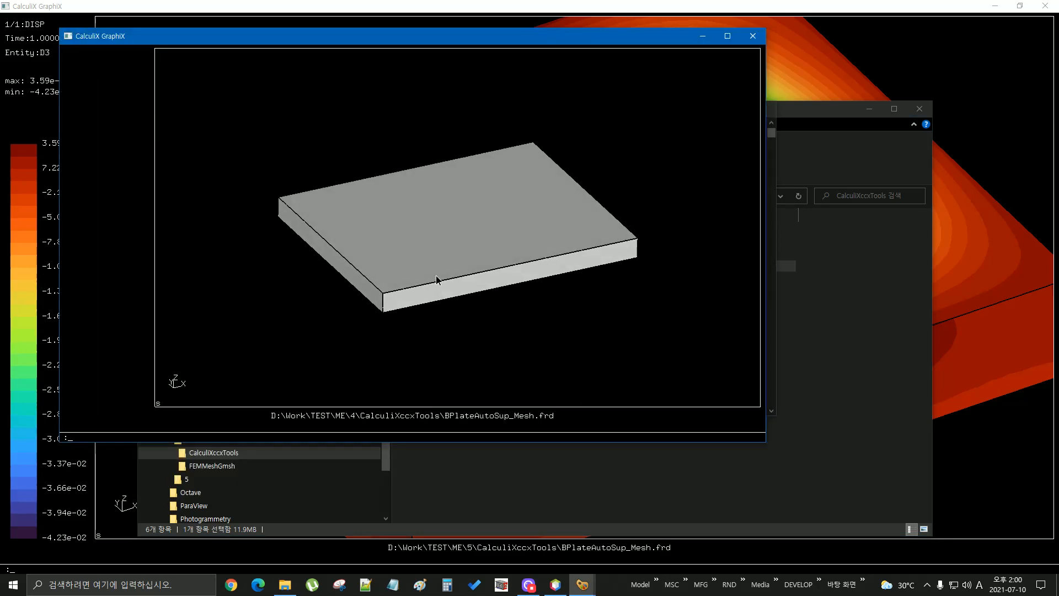
pyautogui.click(133, 110)
pyautogui.moveTo(160, 116)
pyautogui.moveTo(316, 151)
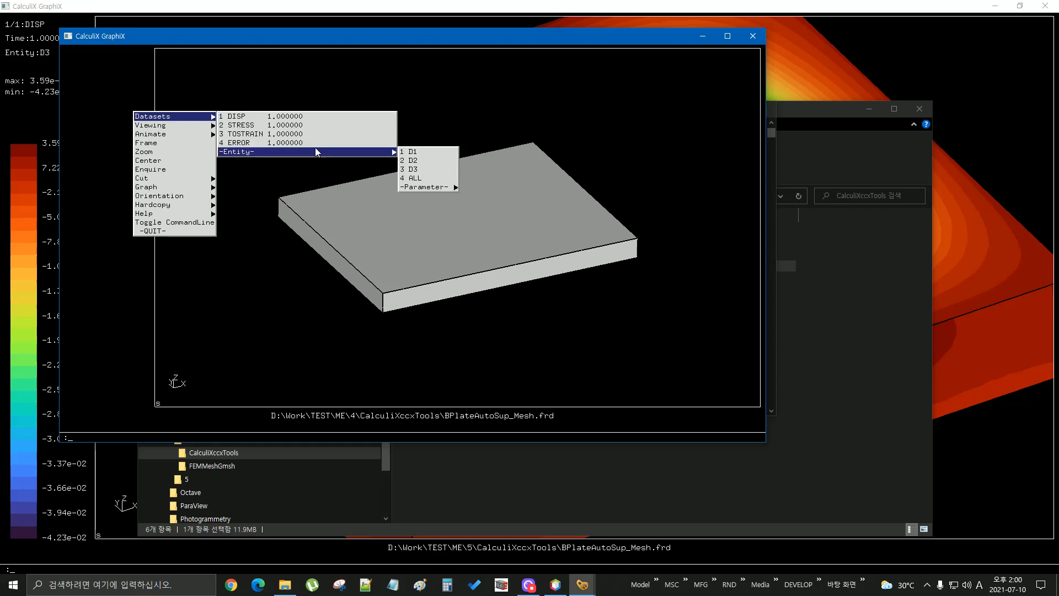
pyautogui.click(424, 168)
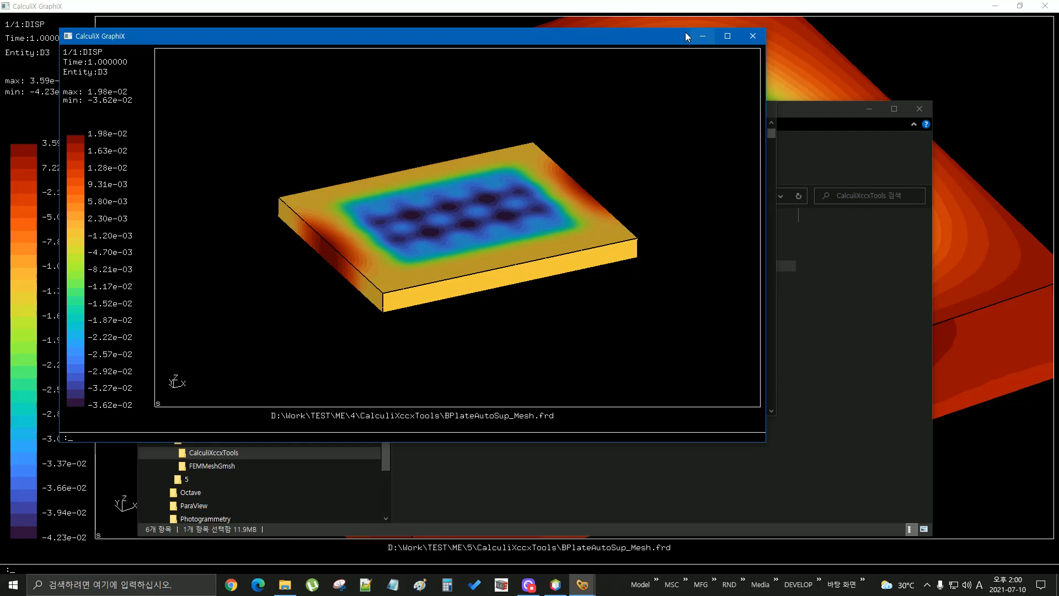
# Compare the D3 contours of the 150-thick plate with those of the thin plate, and close the thin plate's results.
pyautogui.click(864, 10)
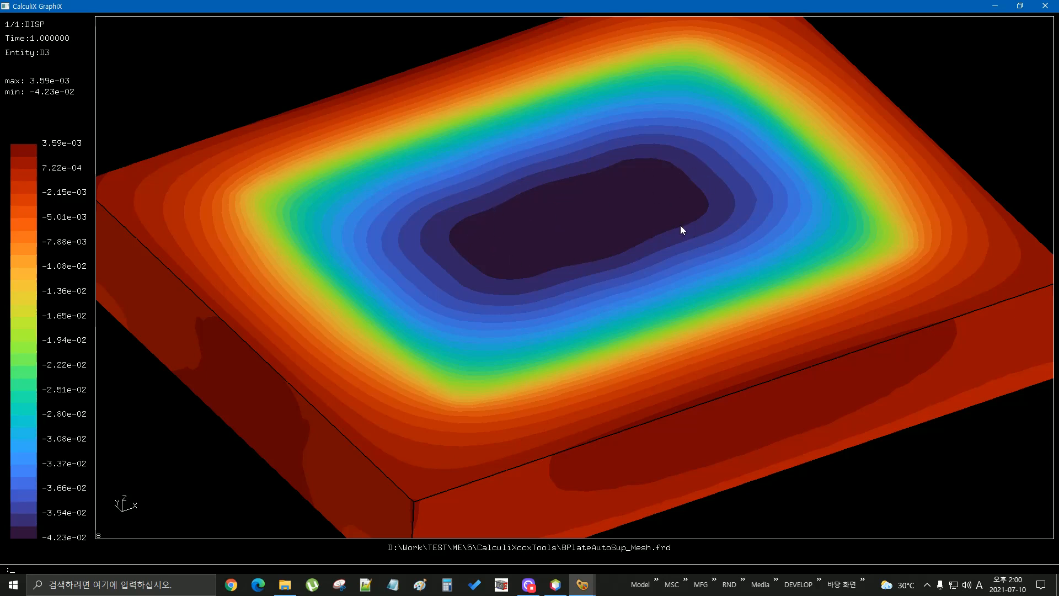
pyautogui.moveTo(596, 348); pyautogui.dragTo(522, 216)
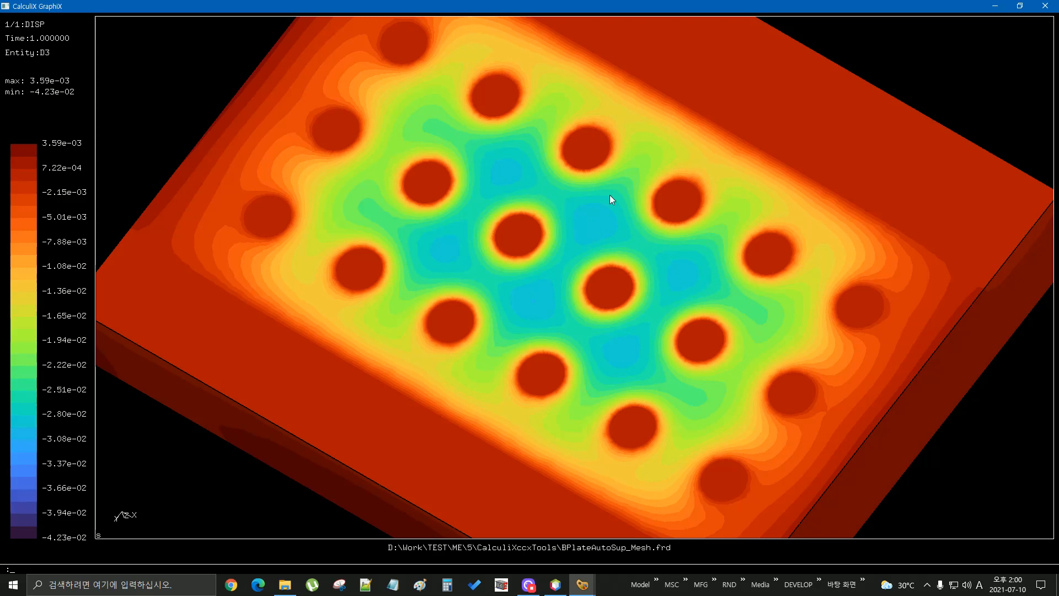
pyautogui.moveTo(578, 97); pyautogui.dragTo(568, 235)
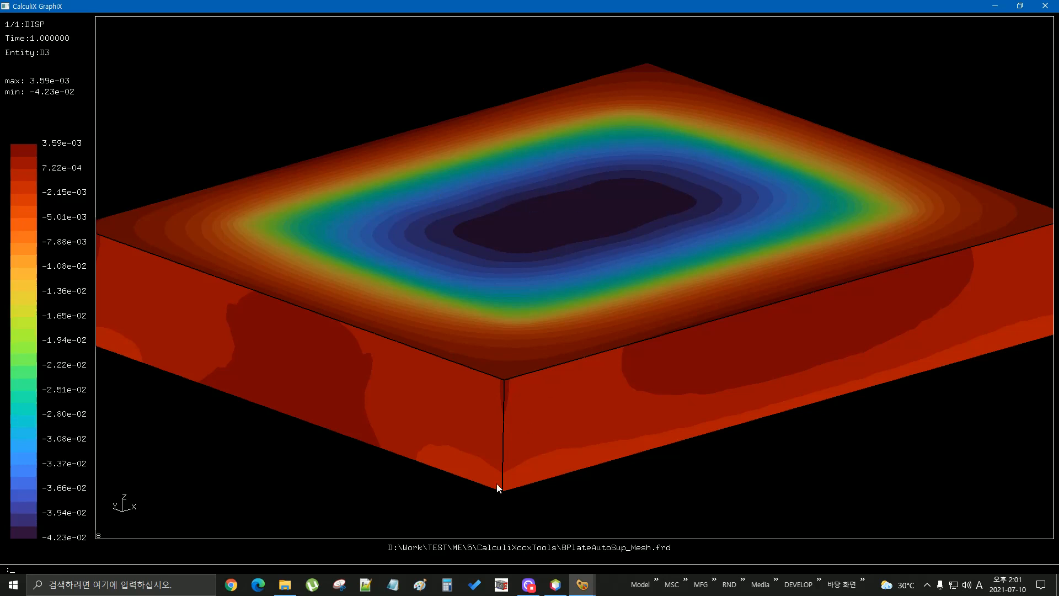
pyautogui.moveTo(582, 588)
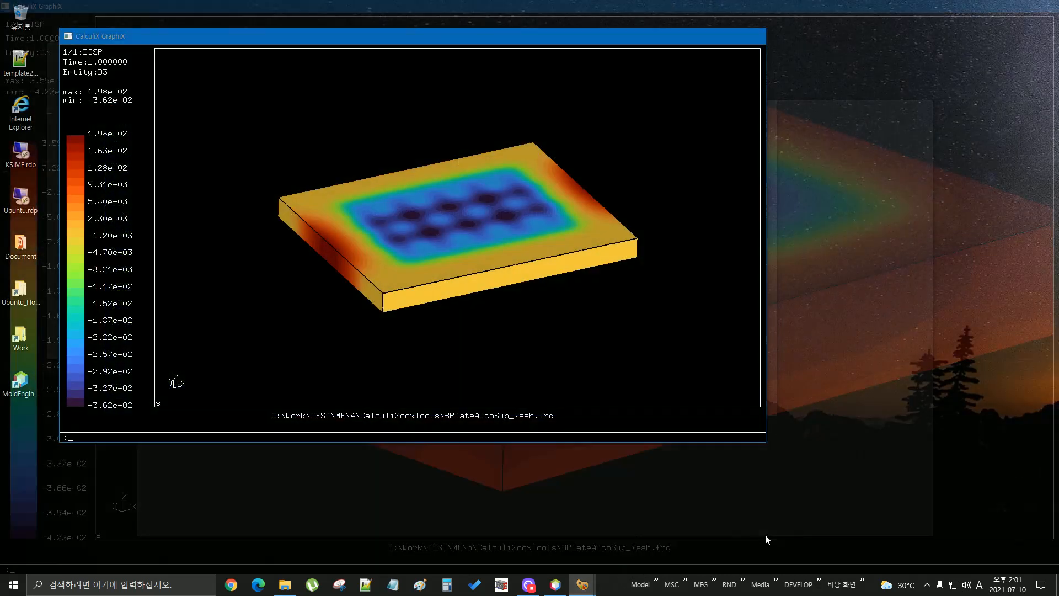
pyautogui.click(765, 534)
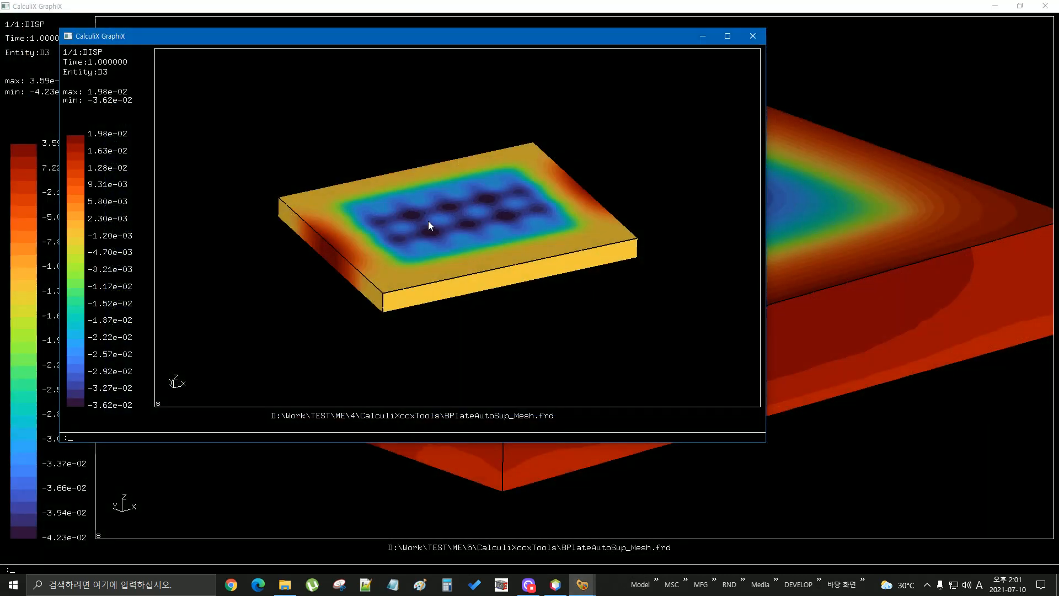
pyautogui.scroll(5, 484, 208)
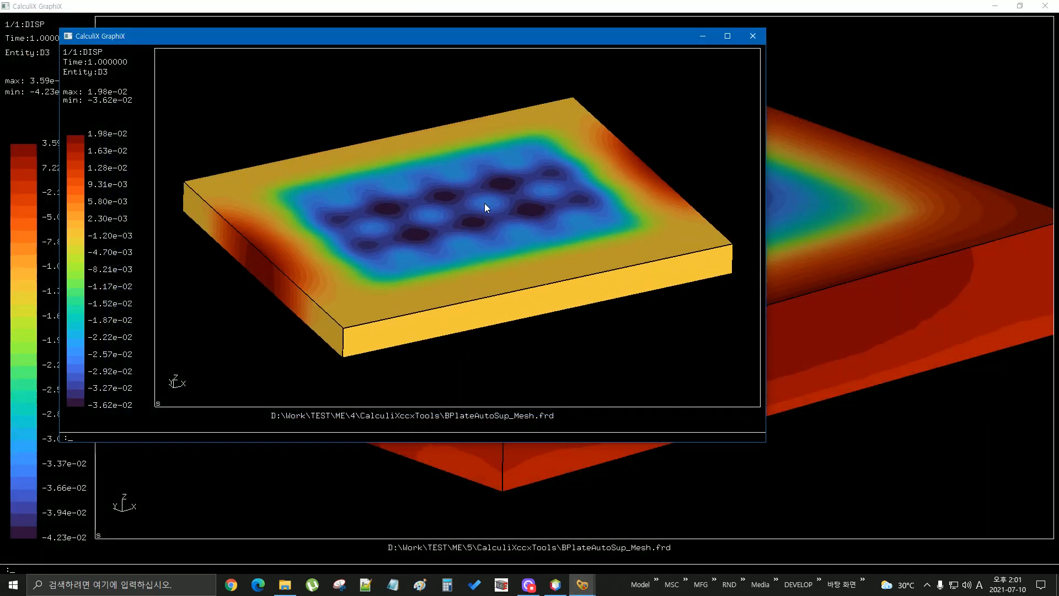
pyautogui.moveTo(484, 202); pyautogui.dragTo(484, 200, button='middle')
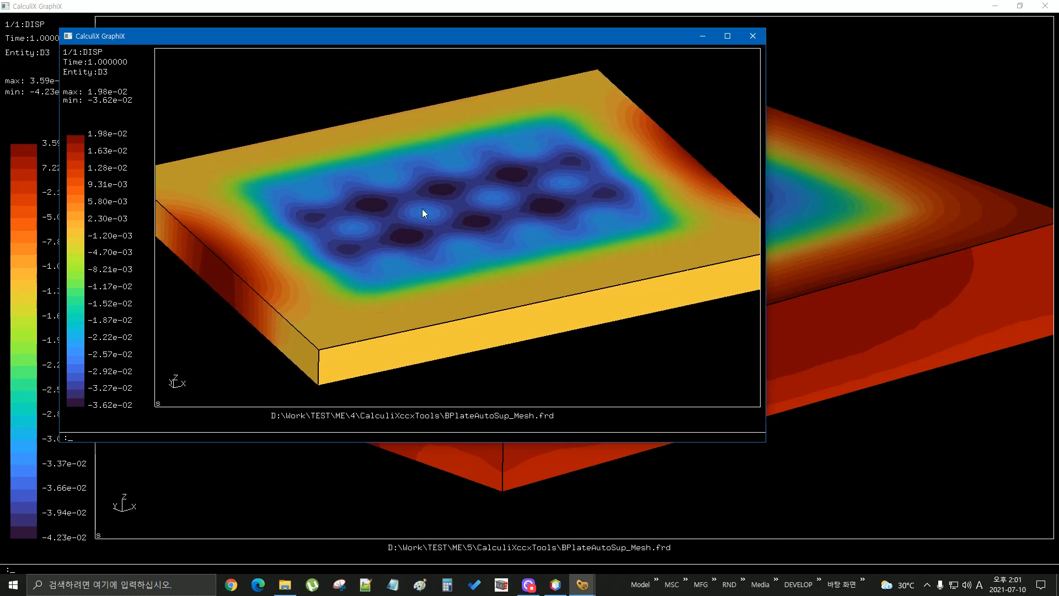
pyautogui.click(753, 36)
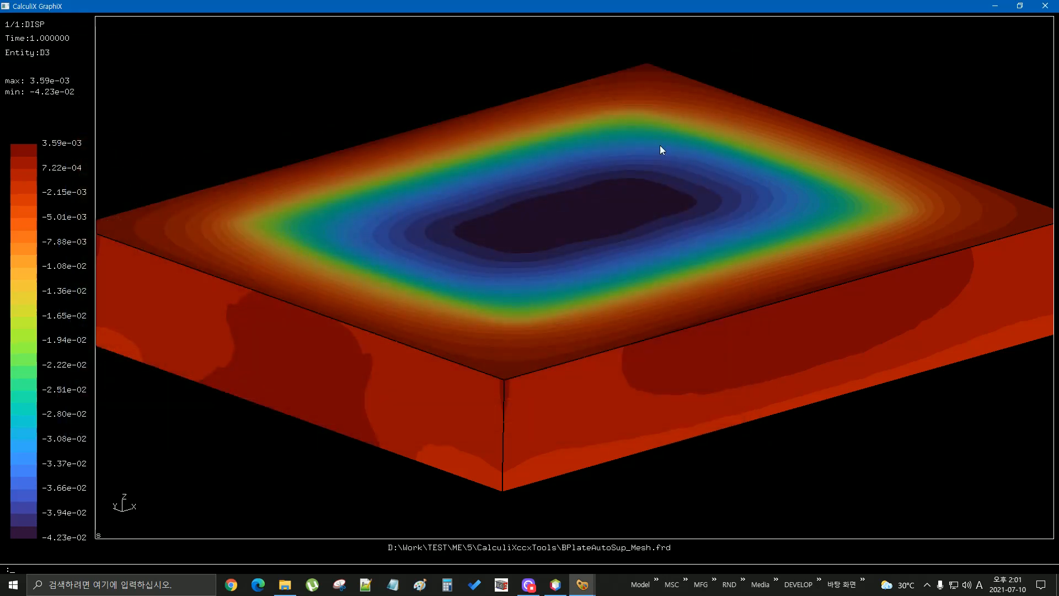
# Examine the 150-thick plate's D3 contours on the top face and around the underside support pillars, and close its results.
pyautogui.moveTo(638, 467); pyautogui.dragTo(627, 257)
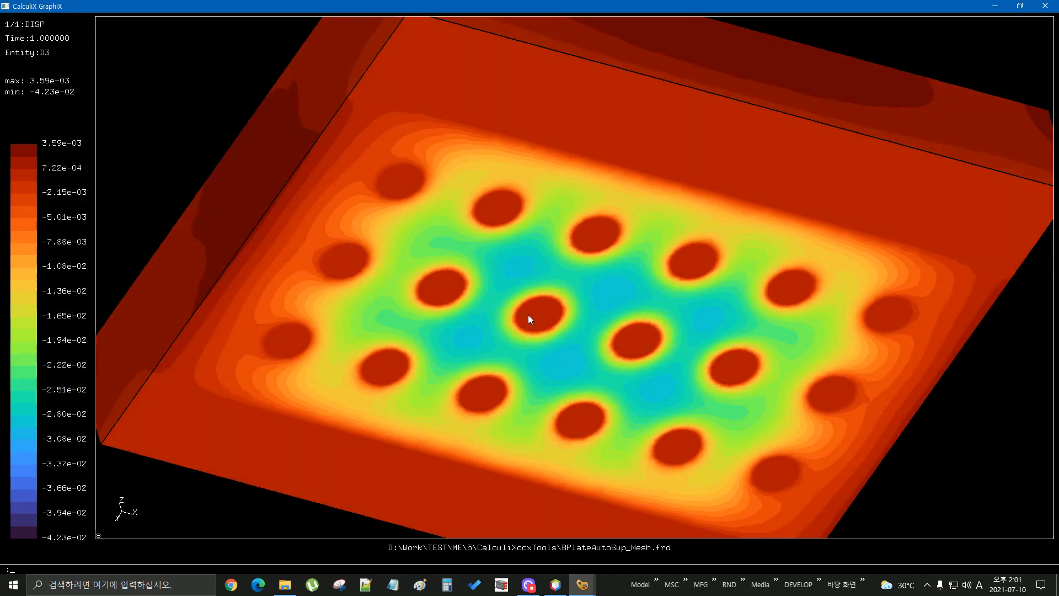
pyautogui.moveTo(652, 142); pyautogui.dragTo(388, 253)
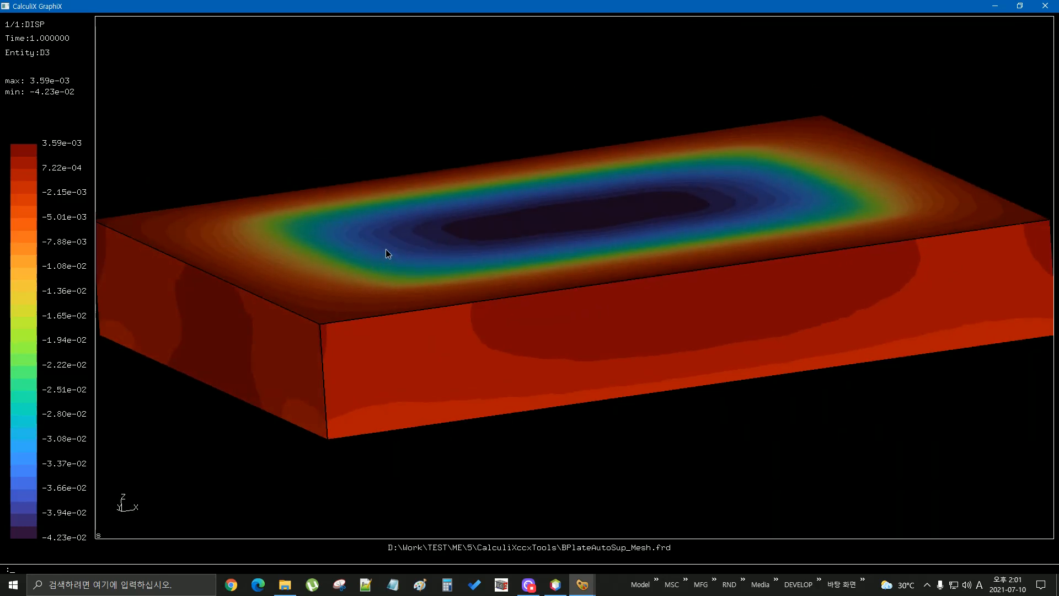
pyautogui.moveTo(365, 329); pyautogui.dragTo(632, 211)
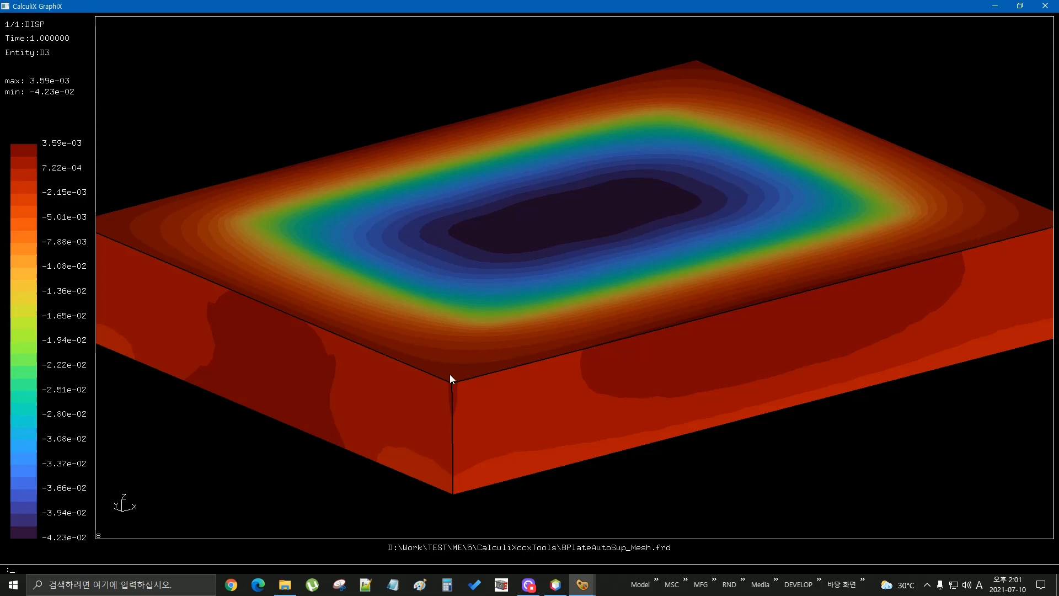
pyautogui.moveTo(584, 465); pyautogui.dragTo(560, 287)
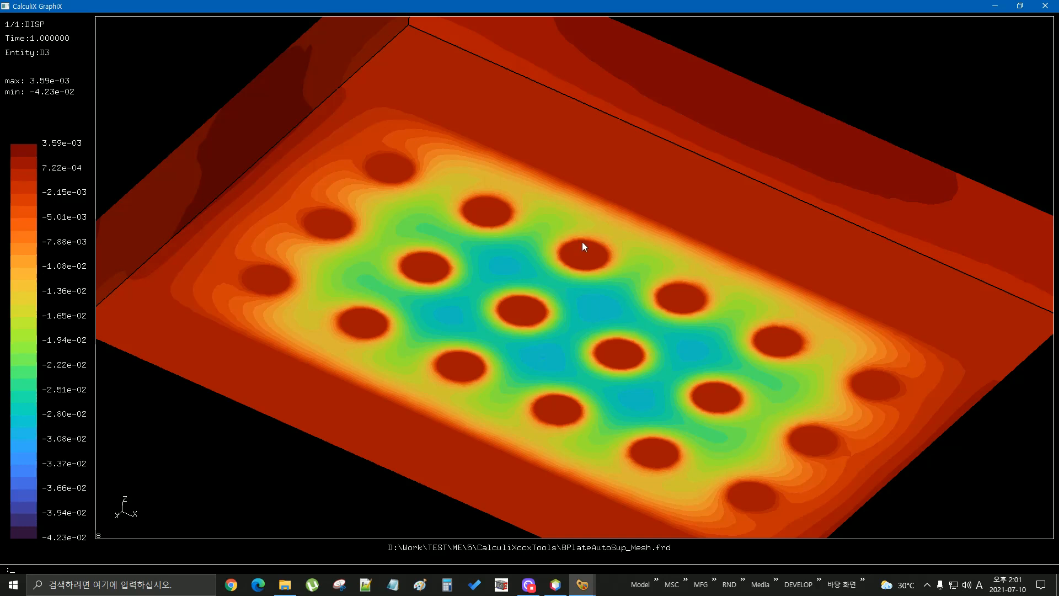
pyautogui.moveTo(622, 106); pyautogui.dragTo(622, 328)
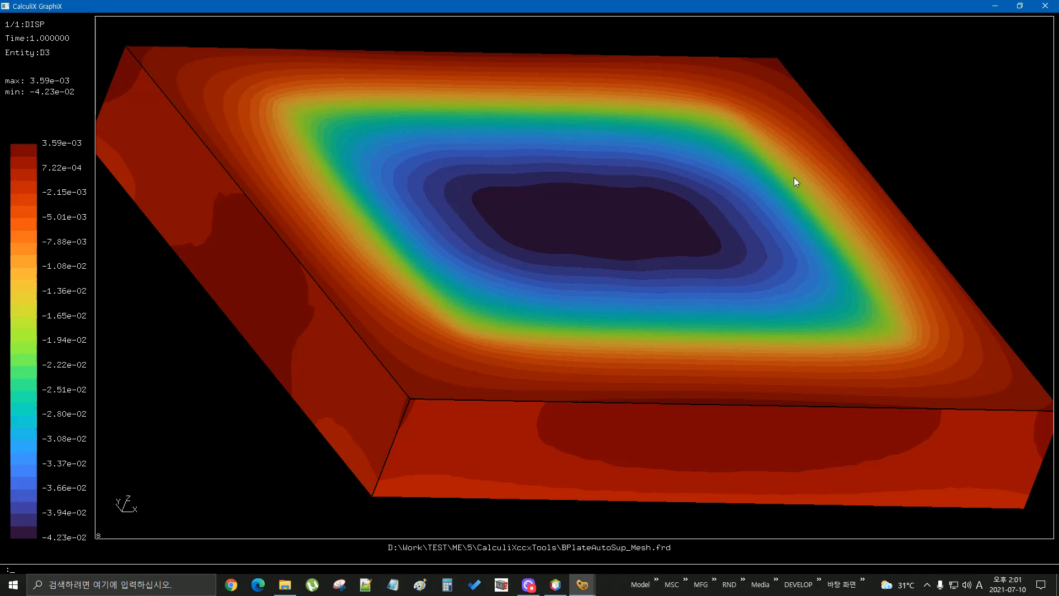
pyautogui.moveTo(668, 310); pyautogui.dragTo(717, 318)
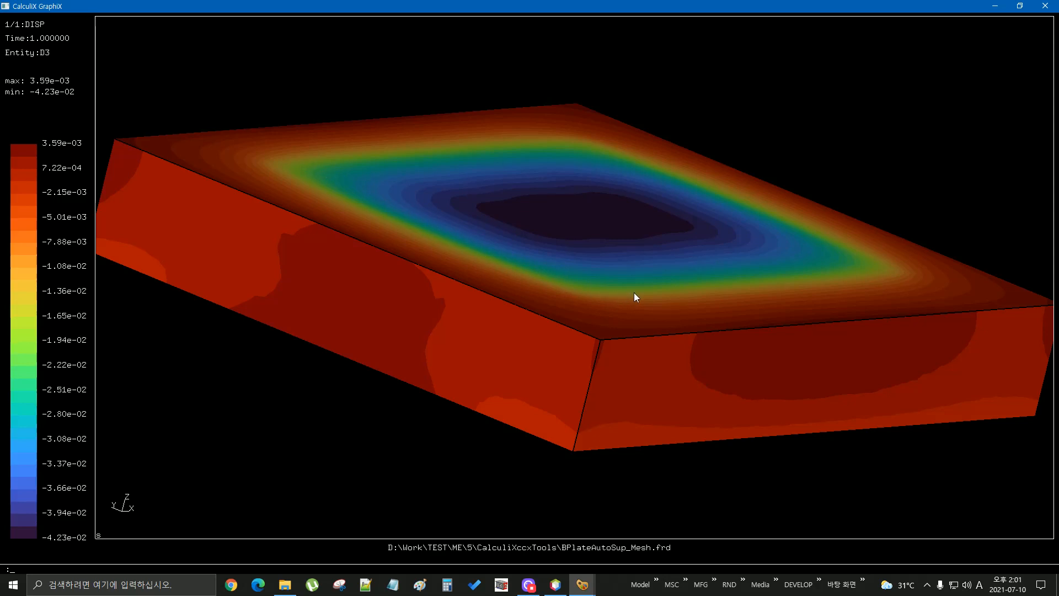
pyautogui.moveTo(666, 366); pyautogui.dragTo(614, 364)
pyautogui.moveTo(623, 412); pyautogui.dragTo(672, 251)
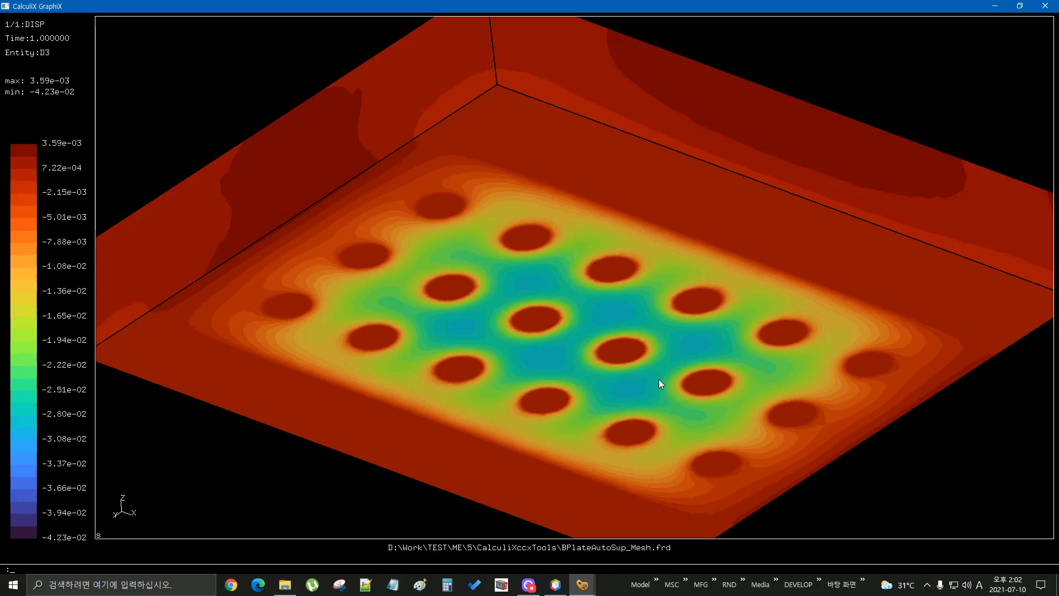
pyautogui.moveTo(659, 379); pyautogui.dragTo(573, 171)
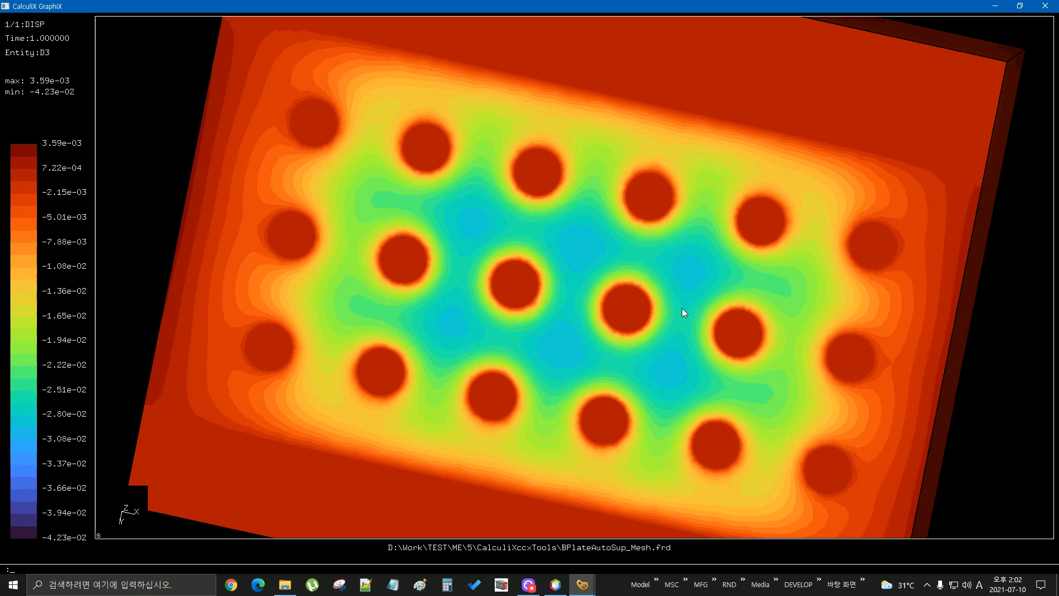
pyautogui.moveTo(609, 139); pyautogui.dragTo(703, 259)
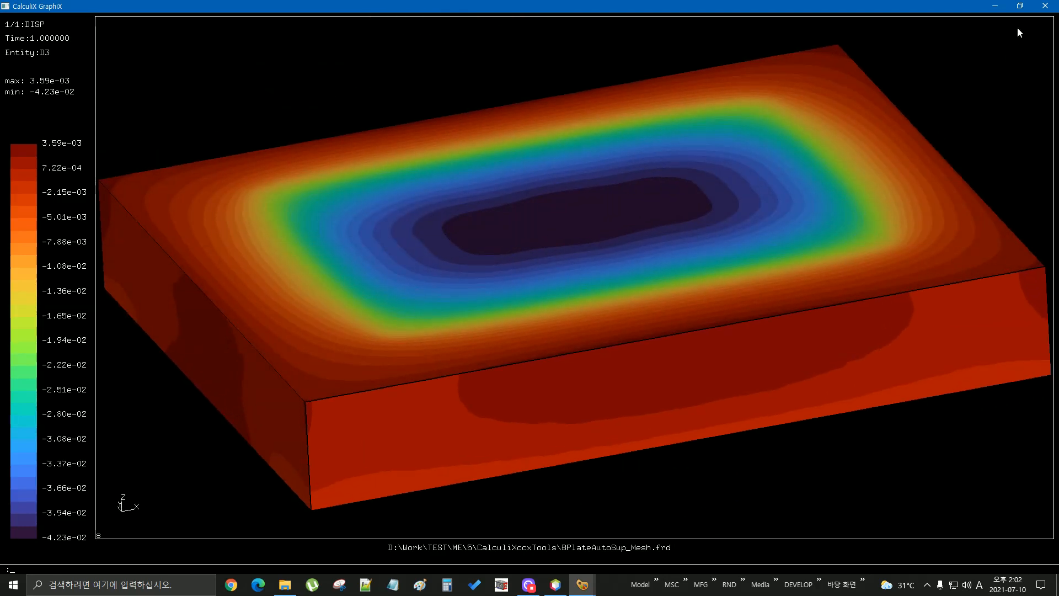
pyautogui.click(1045, 6)
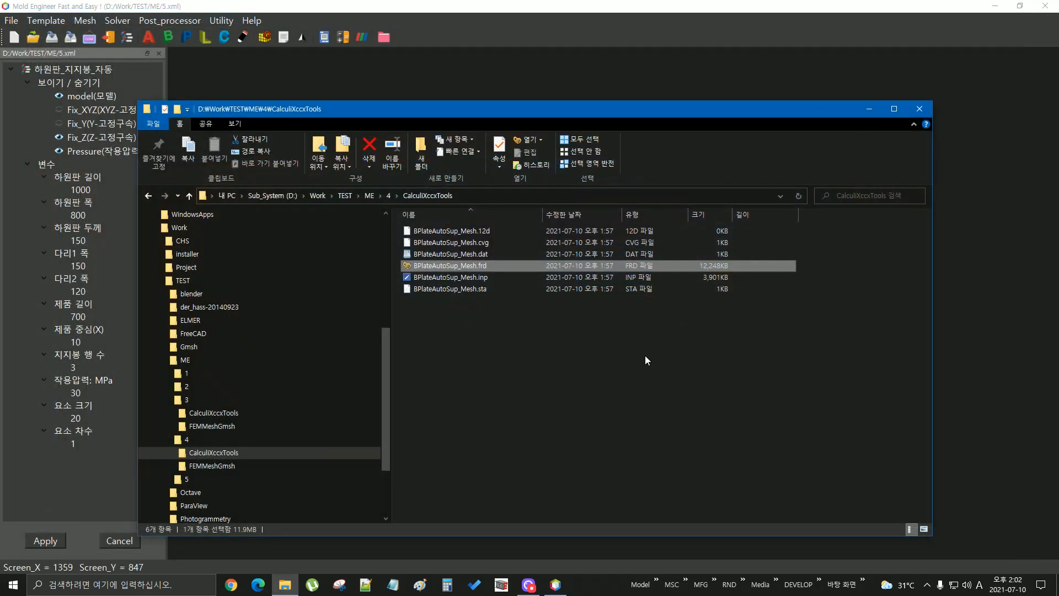
# Return to Mold Engineer, set the number of support pillar rows to 2, apply it, and check the pillar layout on the plate's underside.
pyautogui.click(543, 51)
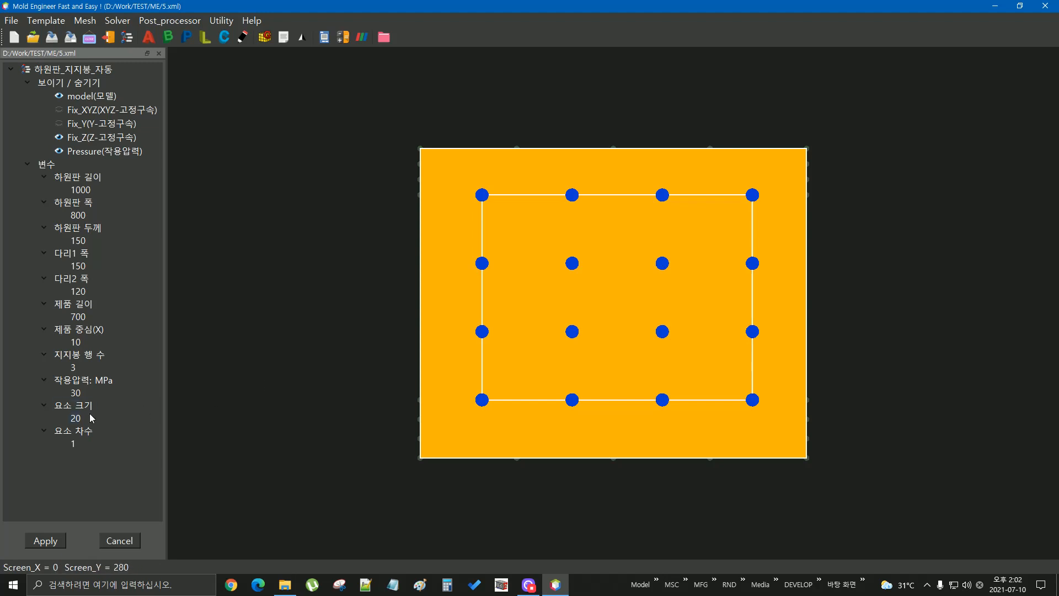
pyautogui.doubleClick(74, 367)
pyautogui.write('2')
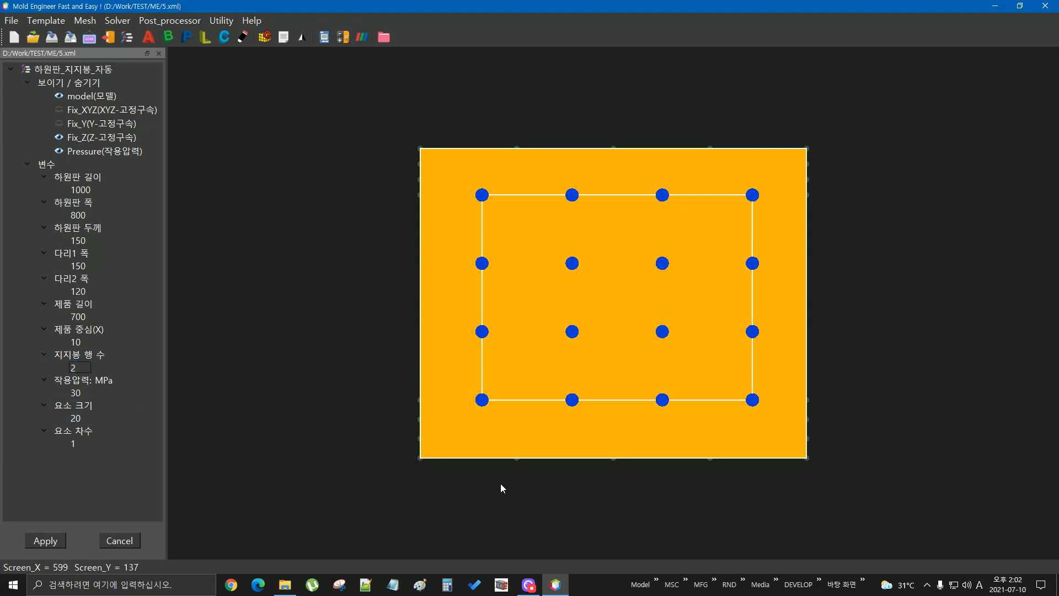
pyautogui.moveTo(501, 483); pyautogui.dragTo(626, 300)
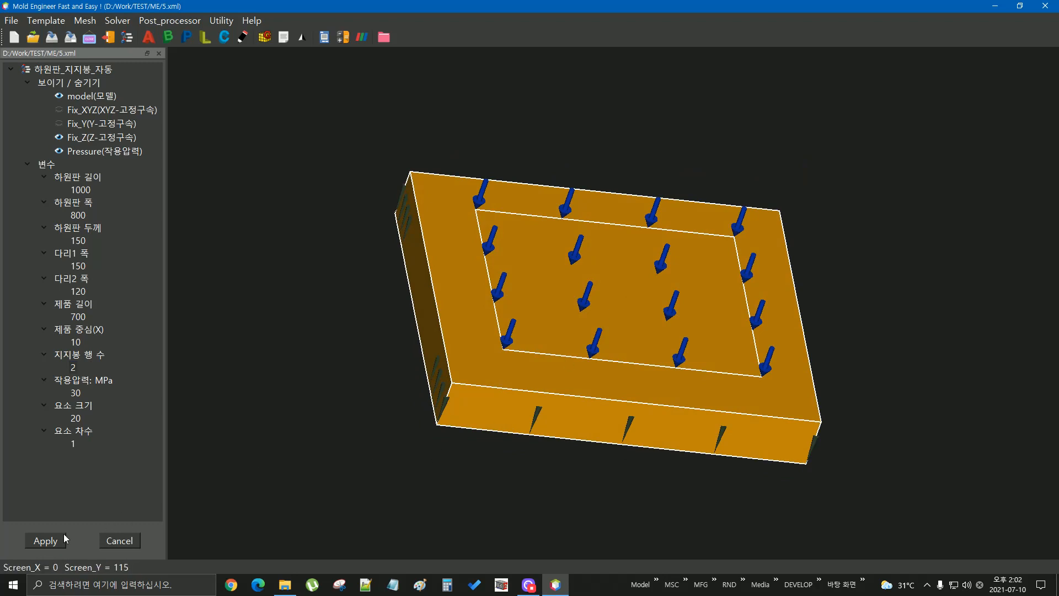
pyautogui.click(45, 540)
pyautogui.moveTo(471, 503); pyautogui.dragTo(702, 188)
pyautogui.moveTo(614, 421); pyautogui.dragTo(695, 272)
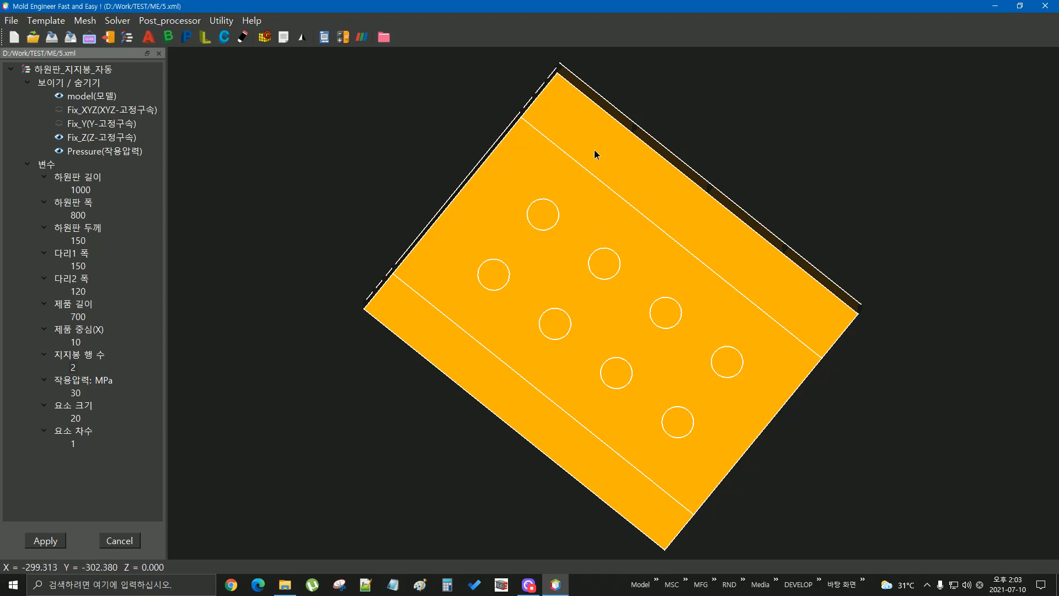
pyautogui.moveTo(594, 150); pyautogui.dragTo(616, 327, button='middle')
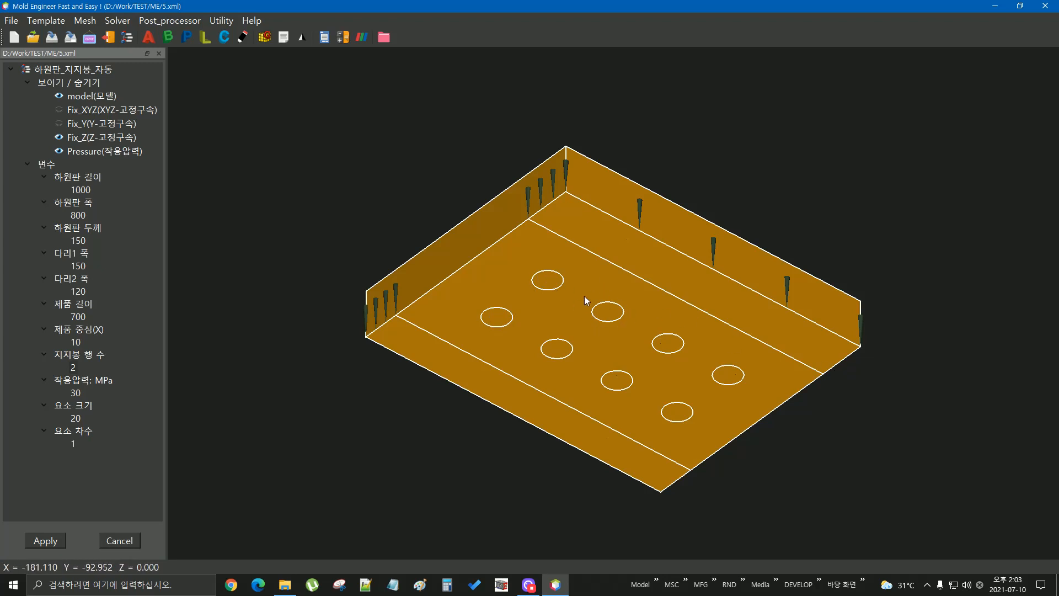
pyautogui.moveTo(605, 215); pyautogui.dragTo(602, 467, button='middle')
pyautogui.moveTo(745, 345); pyautogui.dragTo(747, 382, button='middle')
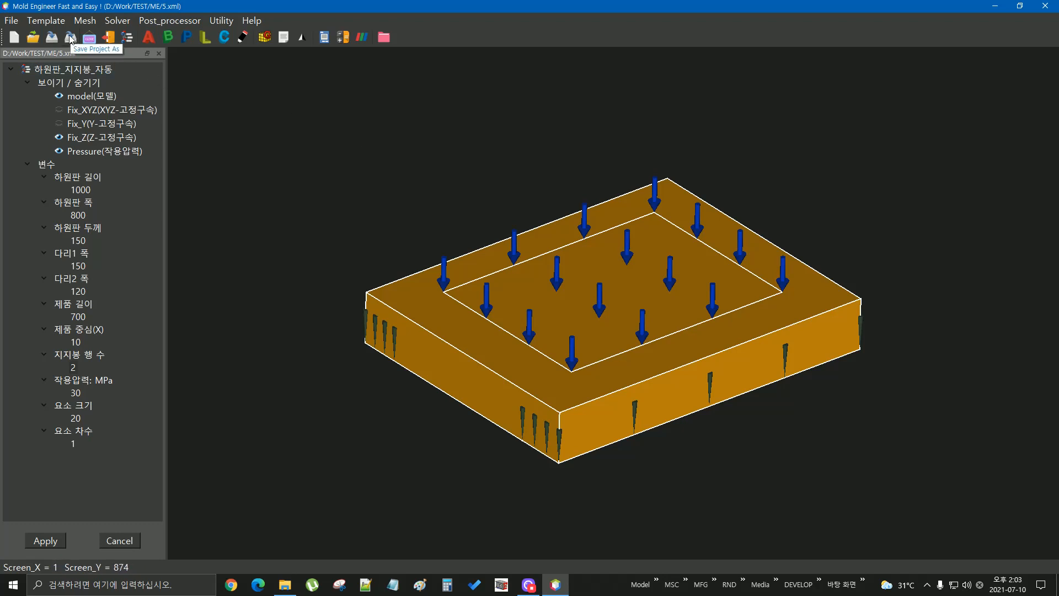
# Set the lower plate thickness to 75 and apply it to the model.
pyautogui.doubleClick(76, 242)
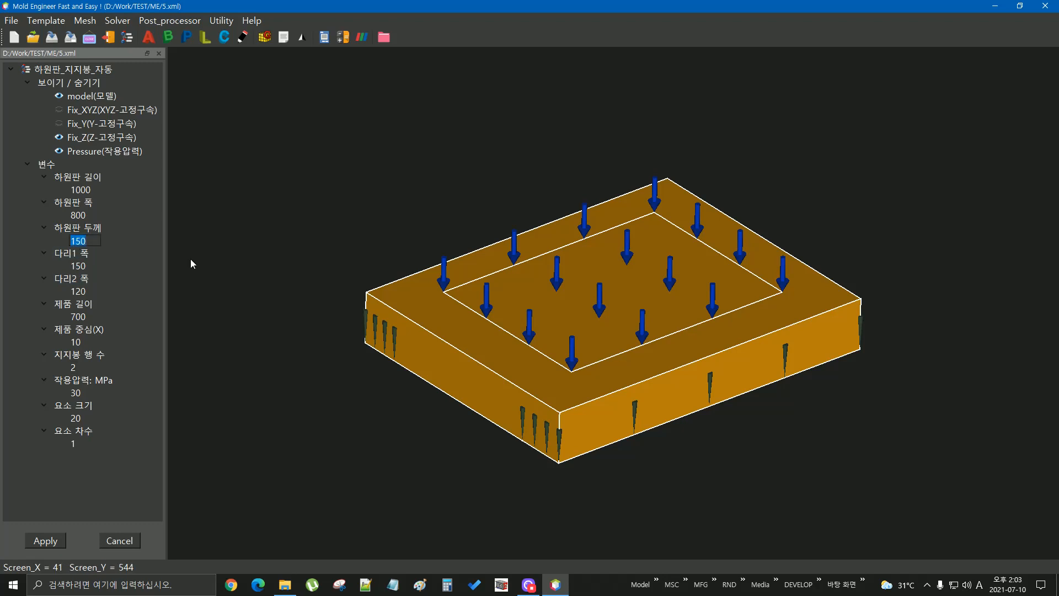
pyautogui.write('75')
pyautogui.click(45, 541)
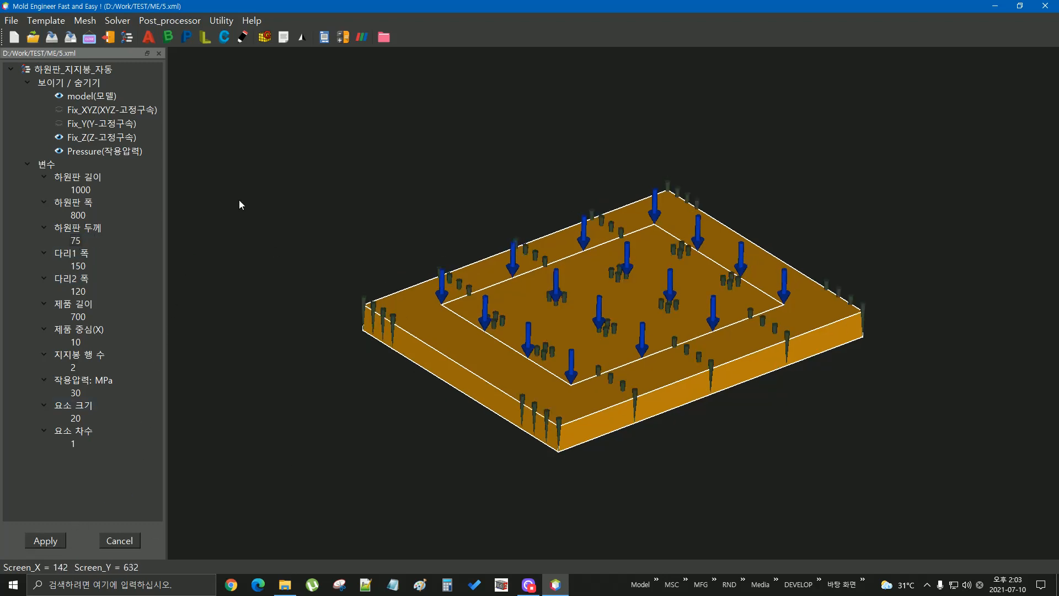
# Save the 75-thick, two-row support pillar project as a new file named 6.
pyautogui.click(70, 37)
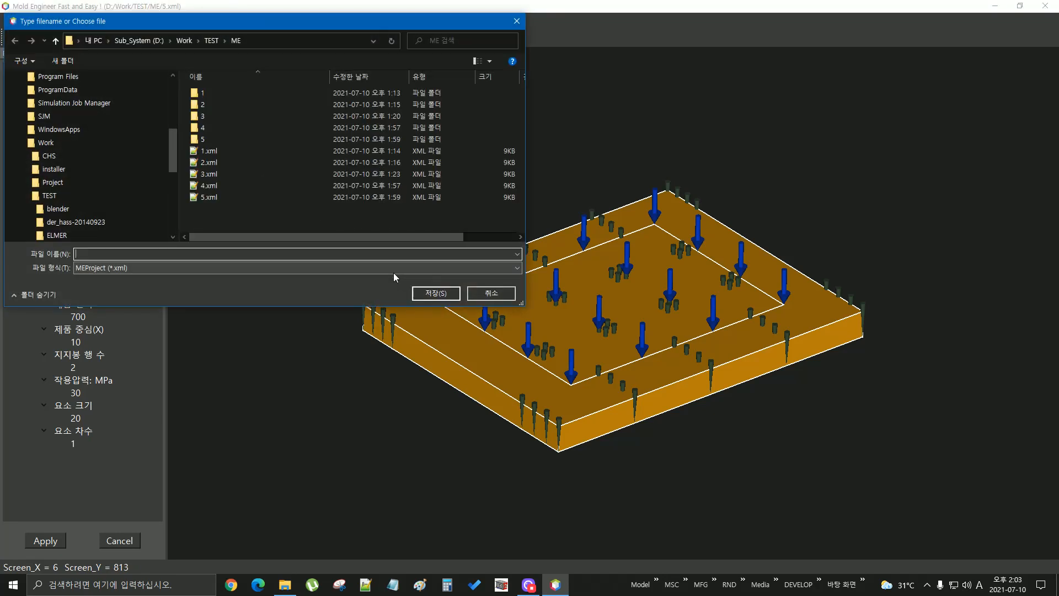
pyautogui.write('6')
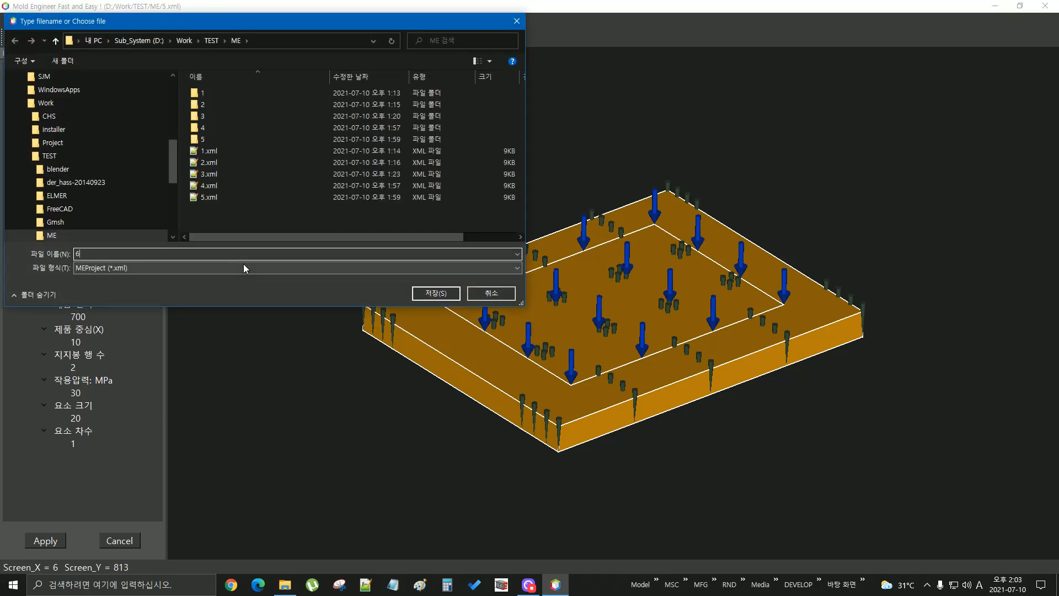
pyautogui.click(436, 293)
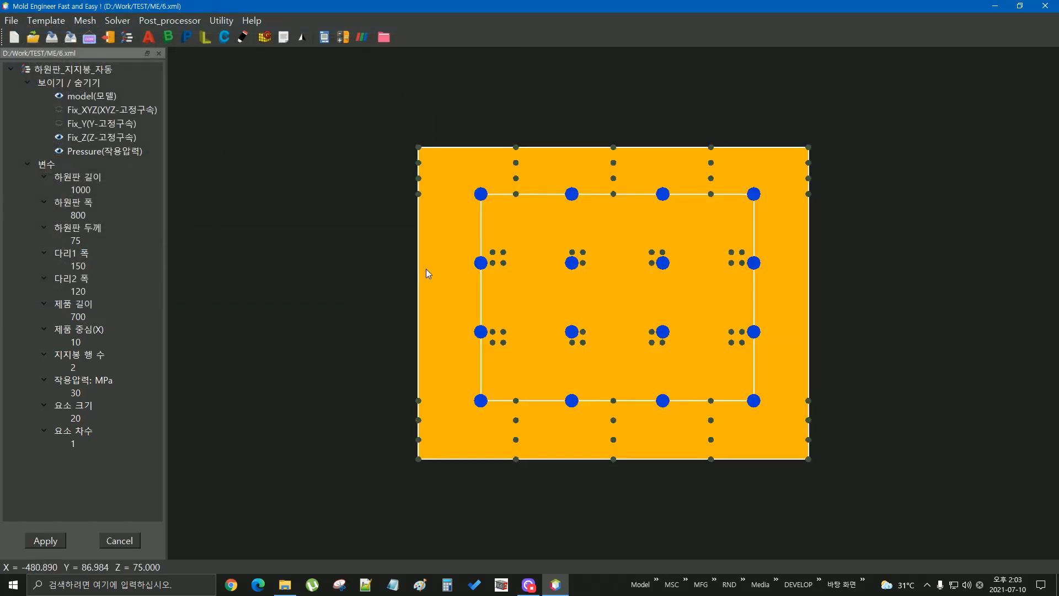
# Generate the mesh for the 75-thick plate and run the solver on it.
pyautogui.moveTo(665, 420); pyautogui.dragTo(725, 232)
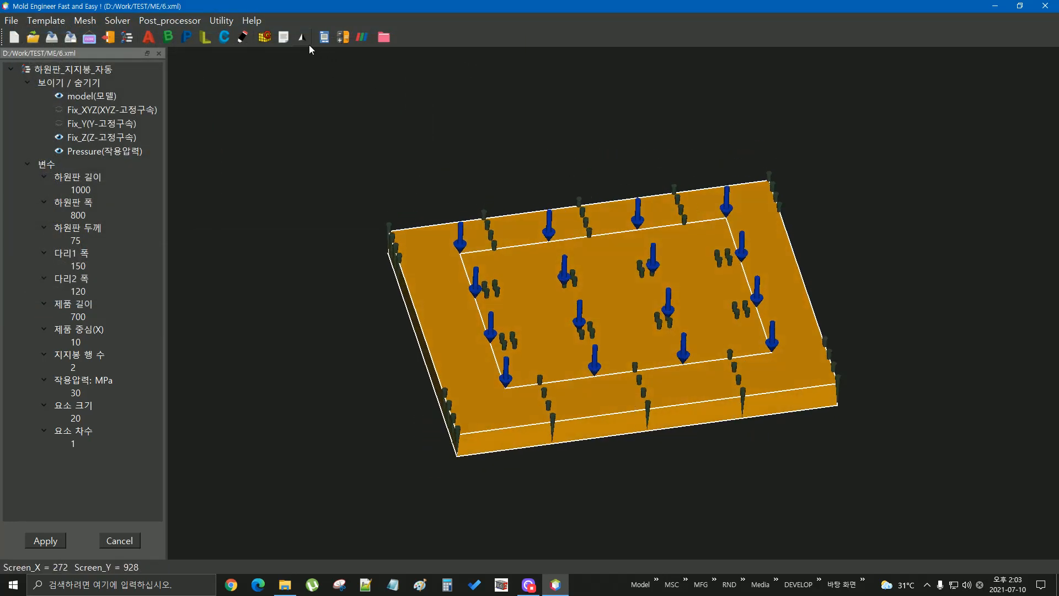
pyautogui.click(264, 37)
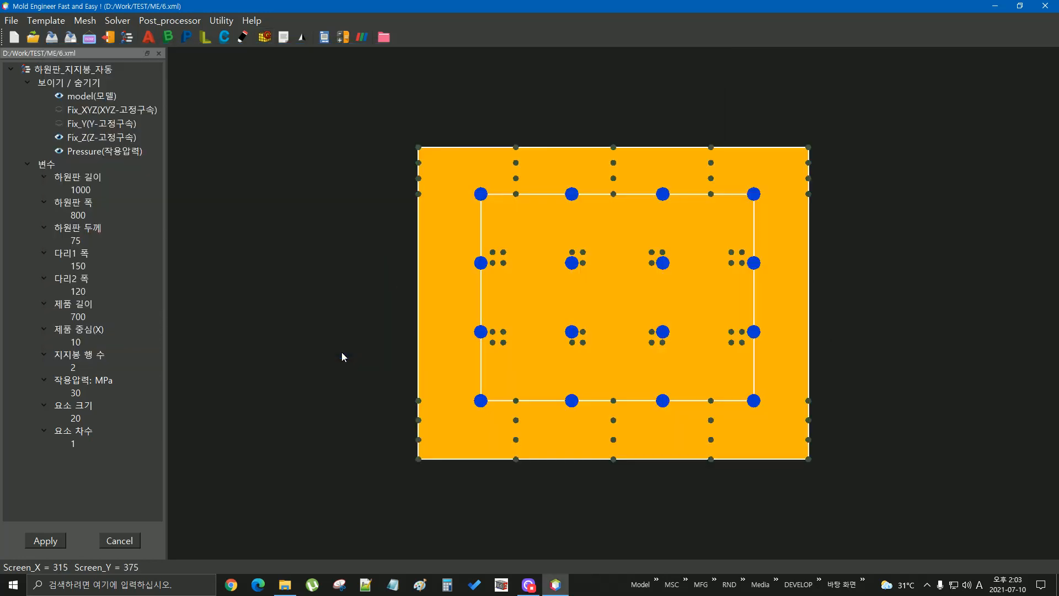
pyautogui.moveTo(612, 459); pyautogui.dragTo(703, 240)
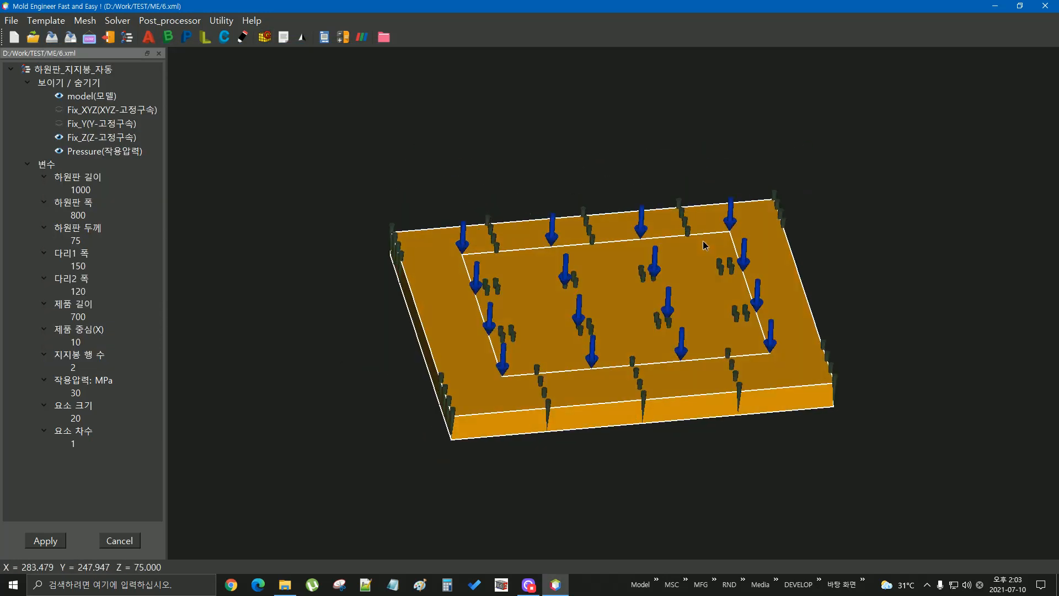
pyautogui.click(323, 37)
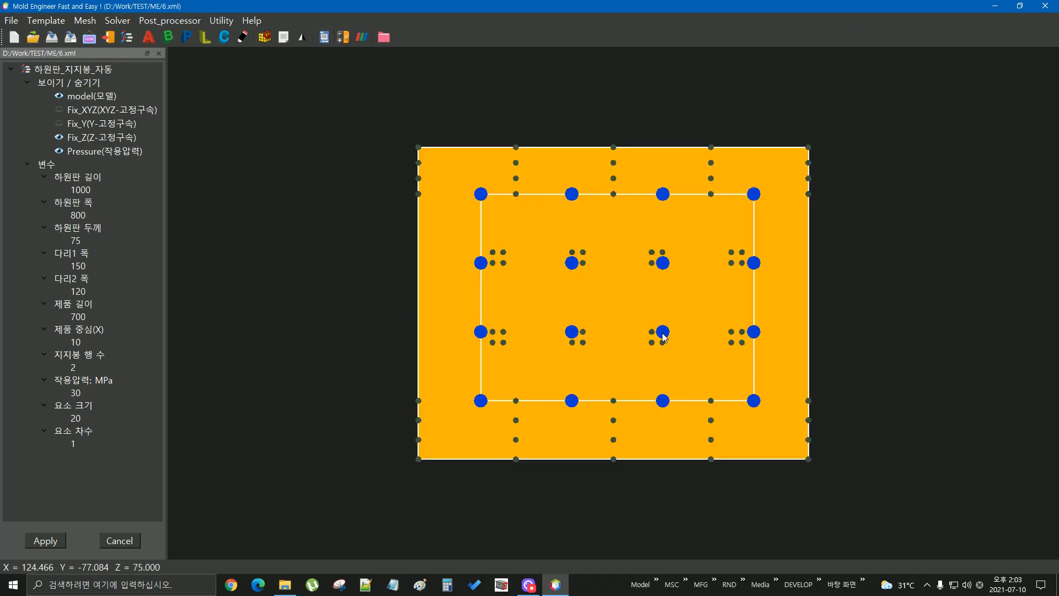
pyautogui.click(348, 37)
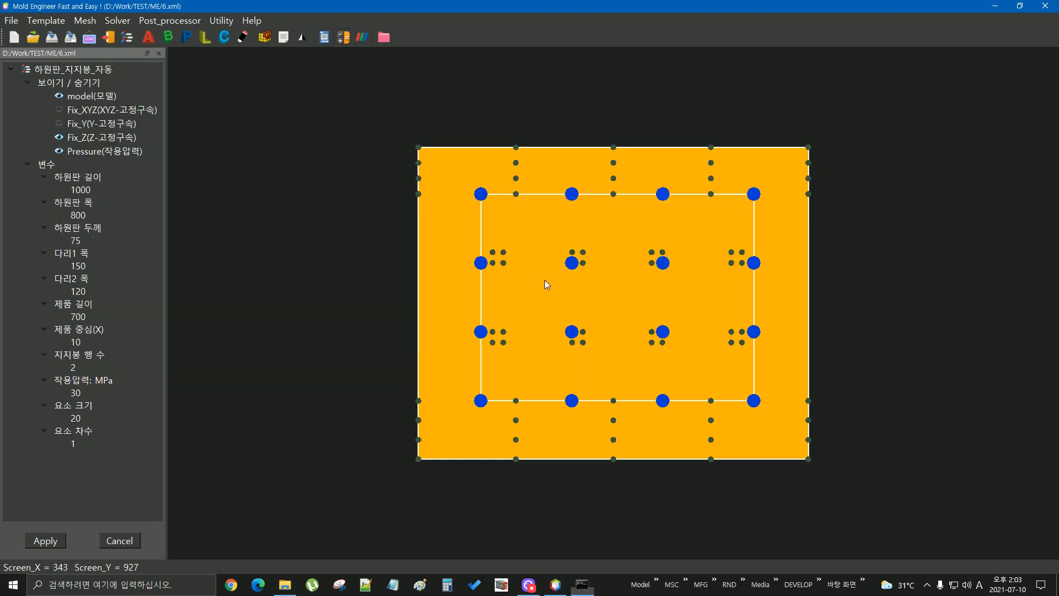
# Open the solved plate results in CalculiX GraphiX and display the D3 entity of the DISP dataset.
pyautogui.click(221, 20)
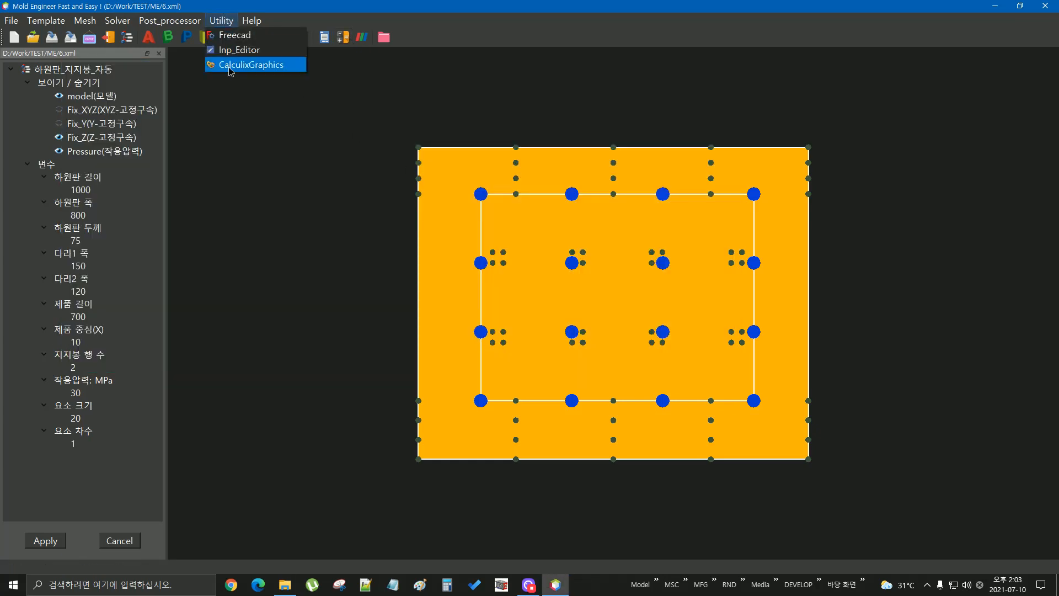
pyautogui.click(248, 64)
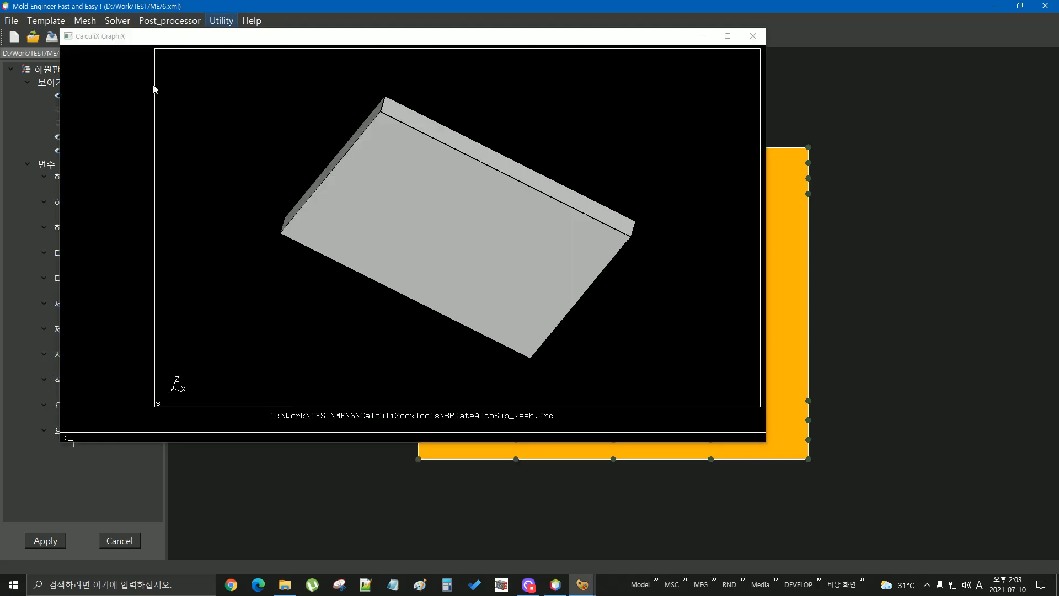
pyautogui.click(150, 95)
pyautogui.moveTo(187, 100)
pyautogui.moveTo(317, 137)
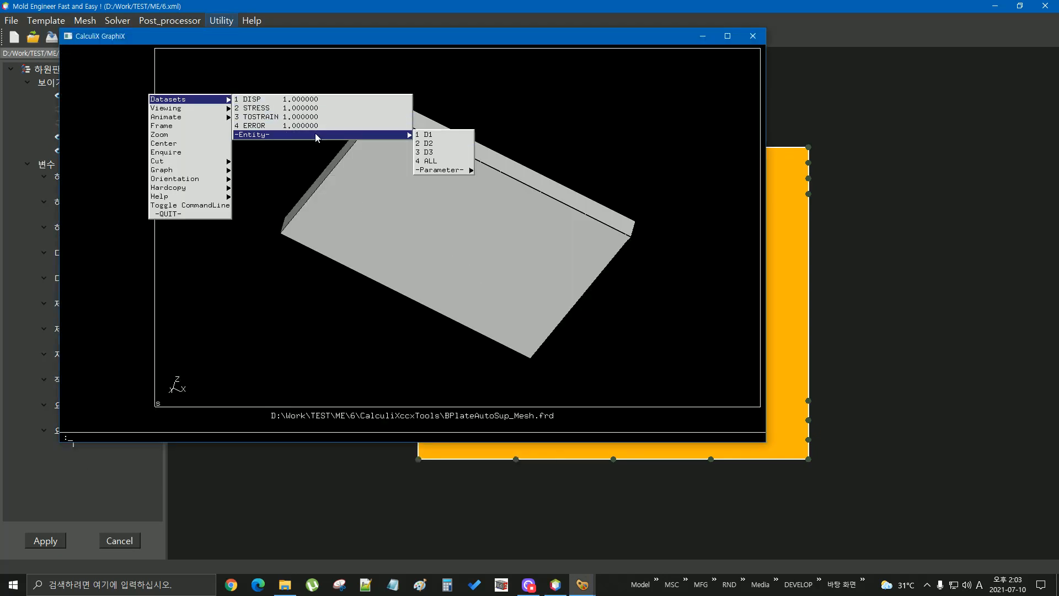
pyautogui.click(436, 152)
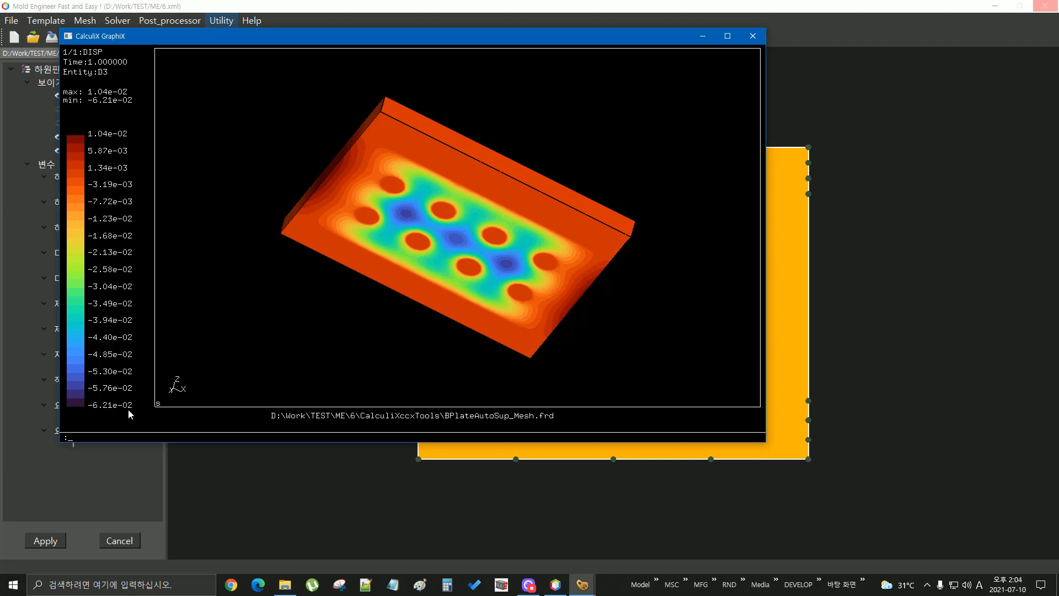
# Examine the D3 contours on the plate's top face and, in an enlarged window, around the two pillar rows underneath.
pyautogui.moveTo(414, 142); pyautogui.dragTo(442, 295)
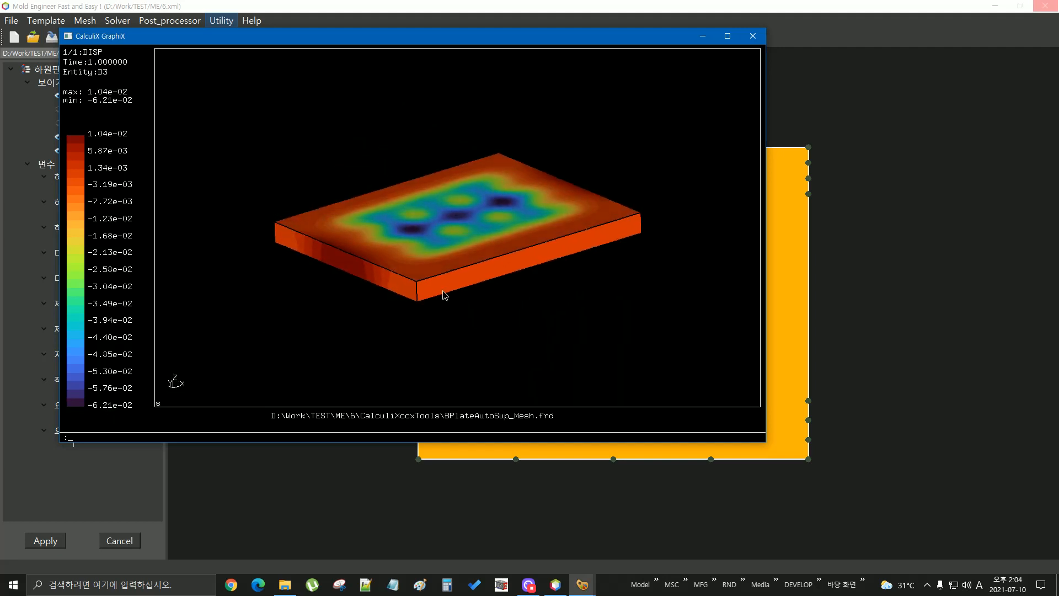
pyautogui.moveTo(424, 331); pyautogui.dragTo(436, 183)
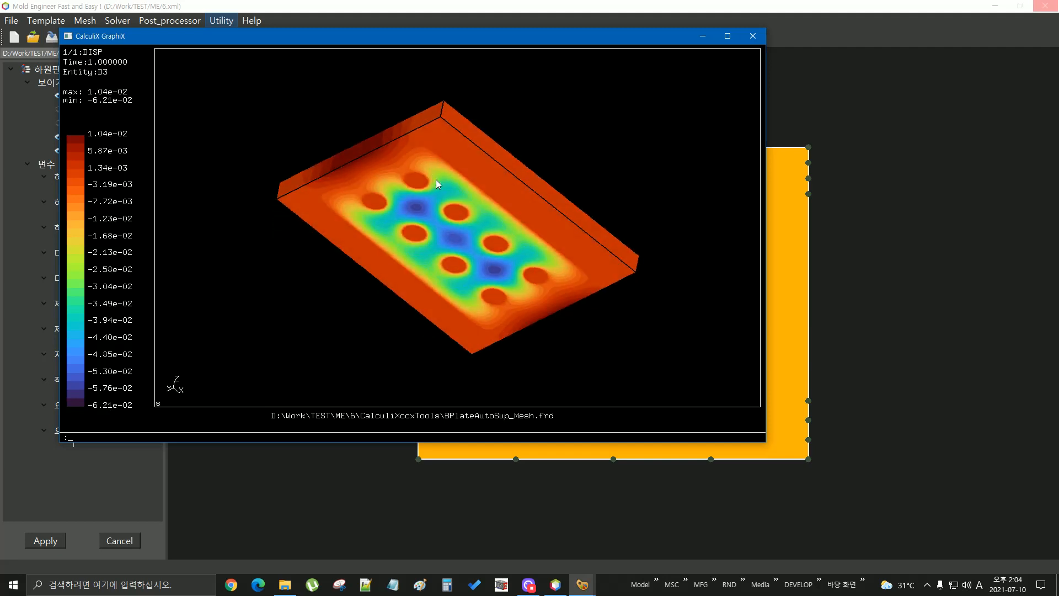
pyautogui.click(727, 35)
pyautogui.moveTo(603, 307); pyautogui.dragTo(580, 345)
pyautogui.moveTo(581, 345); pyautogui.dragTo(568, 402, button='middle')
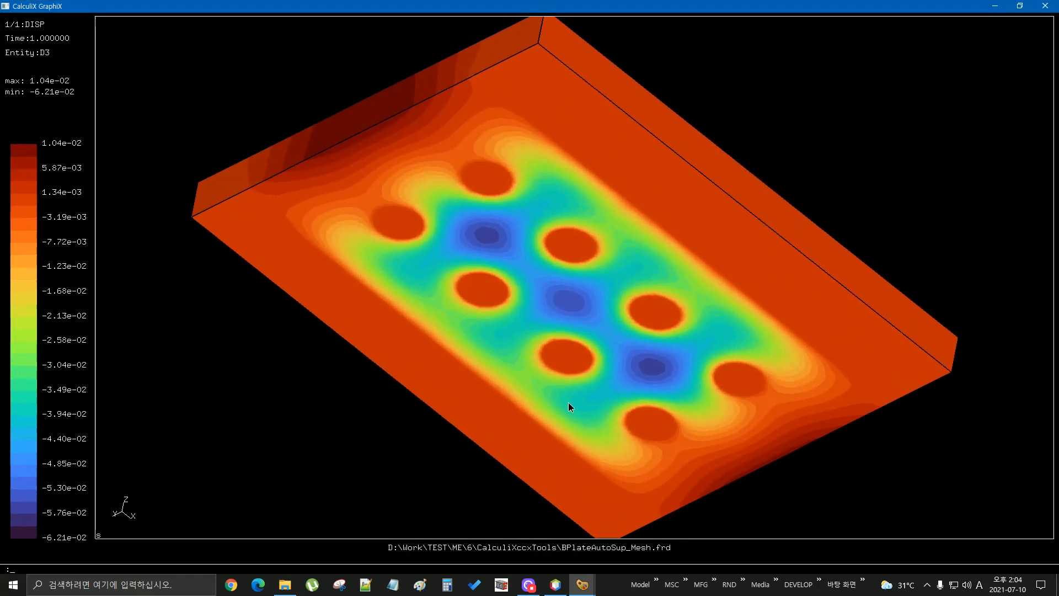
pyautogui.moveTo(587, 295); pyautogui.dragTo(591, 351, button='middle')
pyautogui.moveTo(575, 362); pyautogui.dragTo(614, 125)
pyautogui.moveTo(623, 359); pyautogui.dragTo(620, 285)
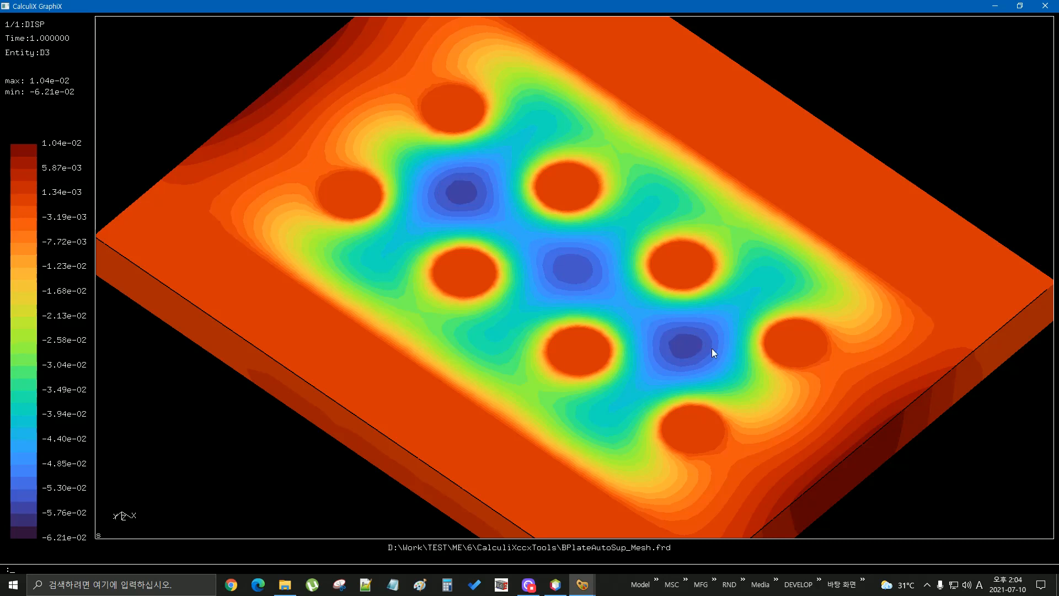
# Compare the D3 contours between the underside support pillars with those on the top face, and close the results viewer.
pyautogui.moveTo(560, 99); pyautogui.dragTo(650, 295)
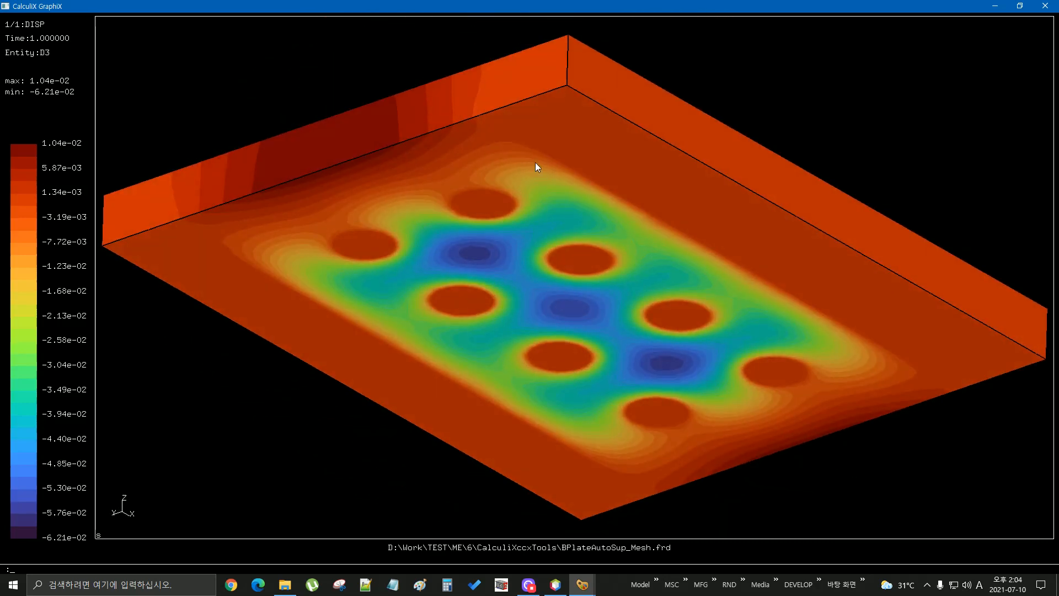
pyautogui.moveTo(535, 163); pyautogui.dragTo(608, 305)
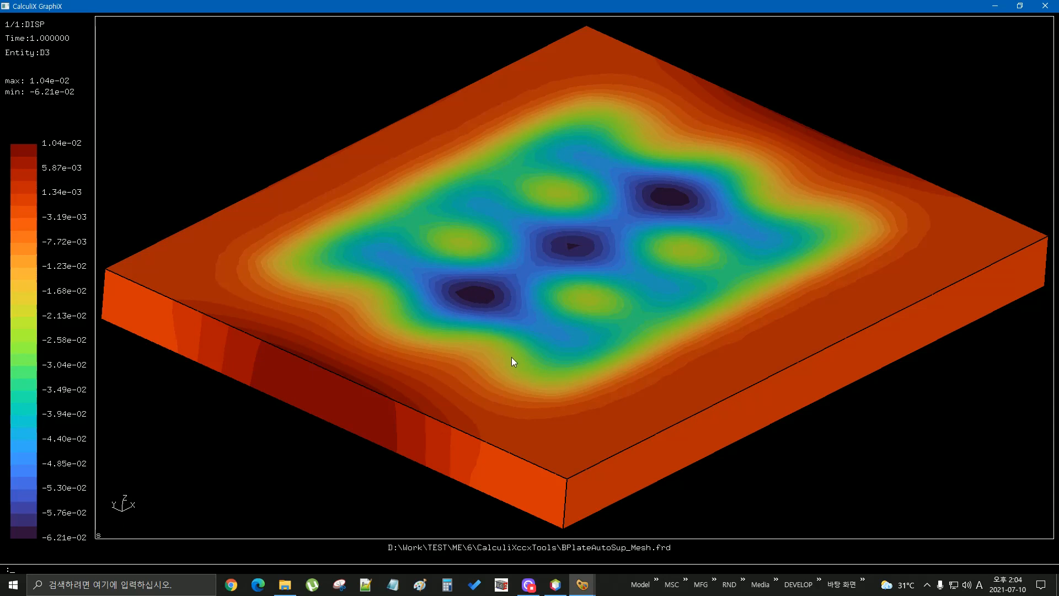
pyautogui.moveTo(531, 407); pyautogui.dragTo(519, 186)
pyautogui.moveTo(609, 350); pyautogui.dragTo(640, 289)
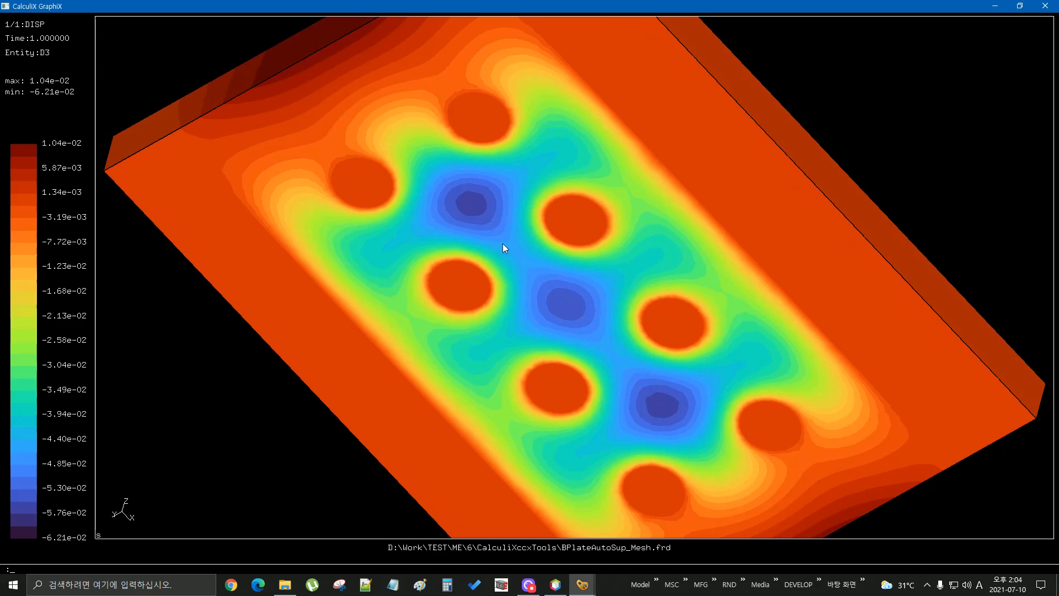
pyautogui.moveTo(471, 201); pyautogui.dragTo(806, 402)
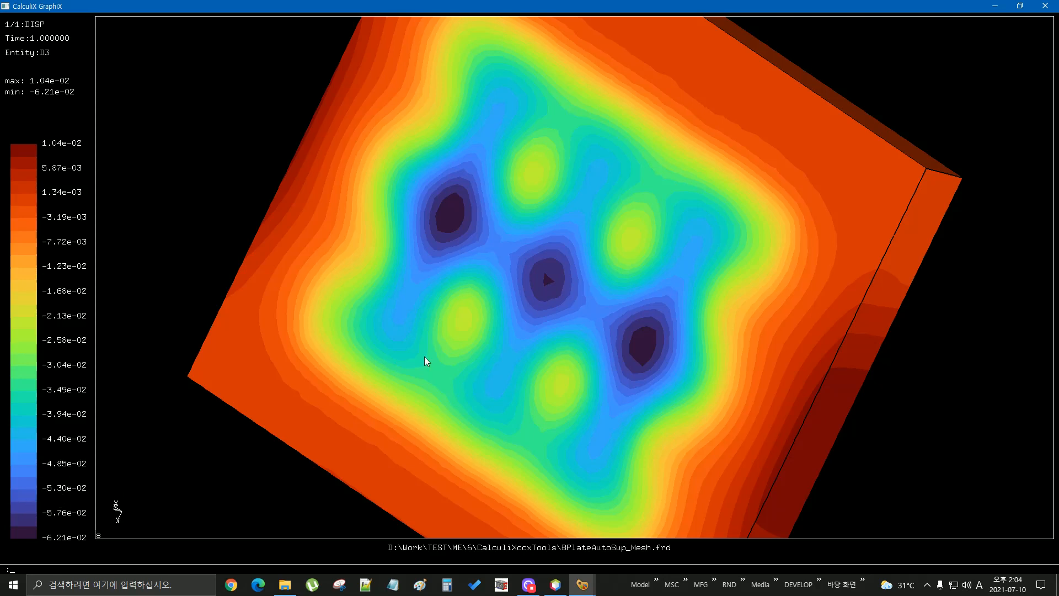
pyautogui.click(1046, 6)
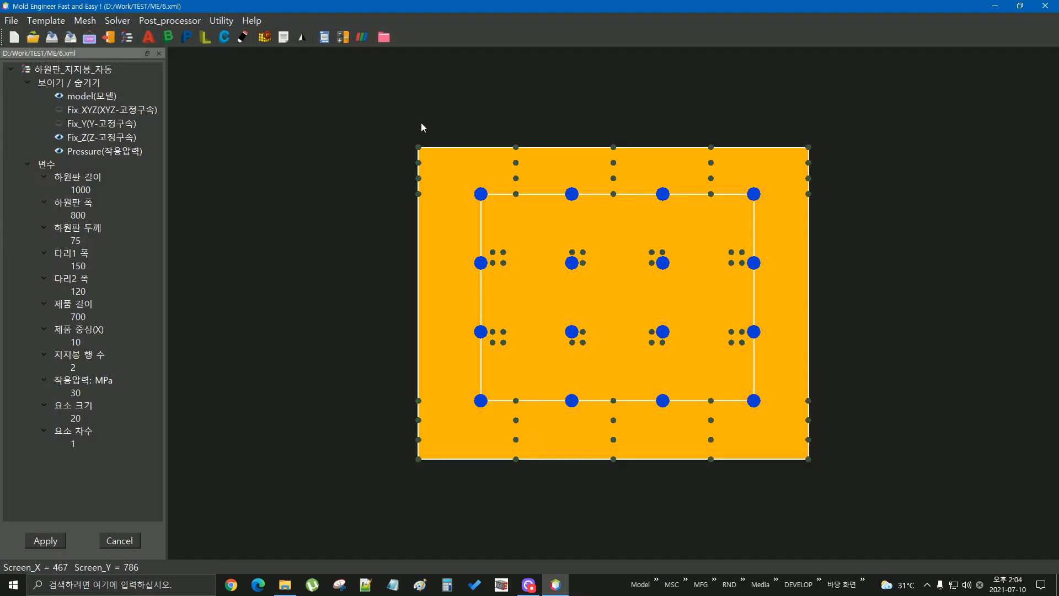
# Load the plate results in ParaView and color the surface by the Z component of Displacement.
pyautogui.click(364, 41)
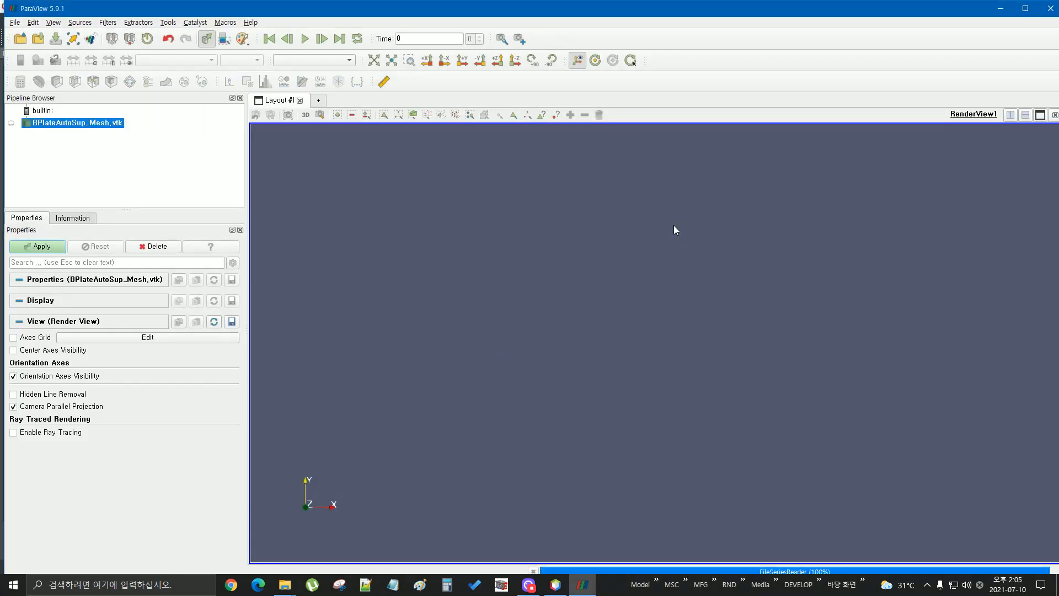
pyautogui.click(204, 60)
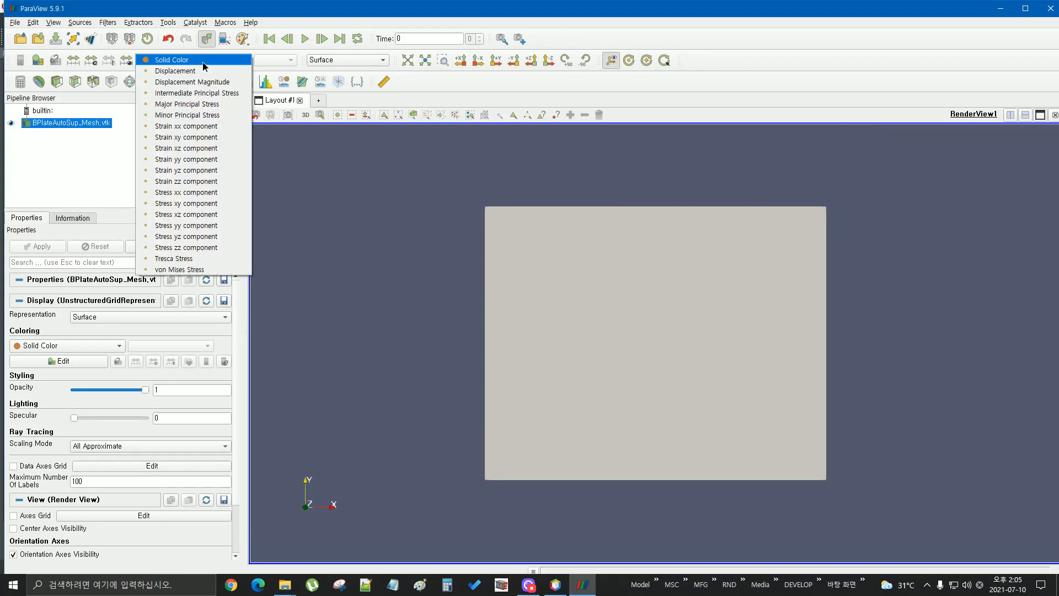
pyautogui.click(196, 72)
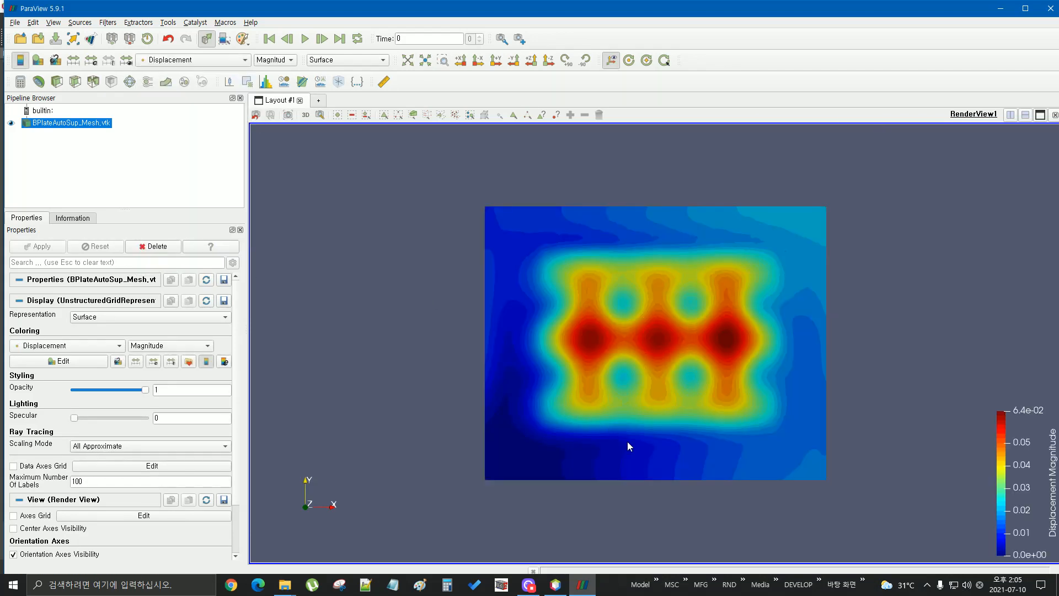
pyautogui.moveTo(627, 441); pyautogui.dragTo(644, 405)
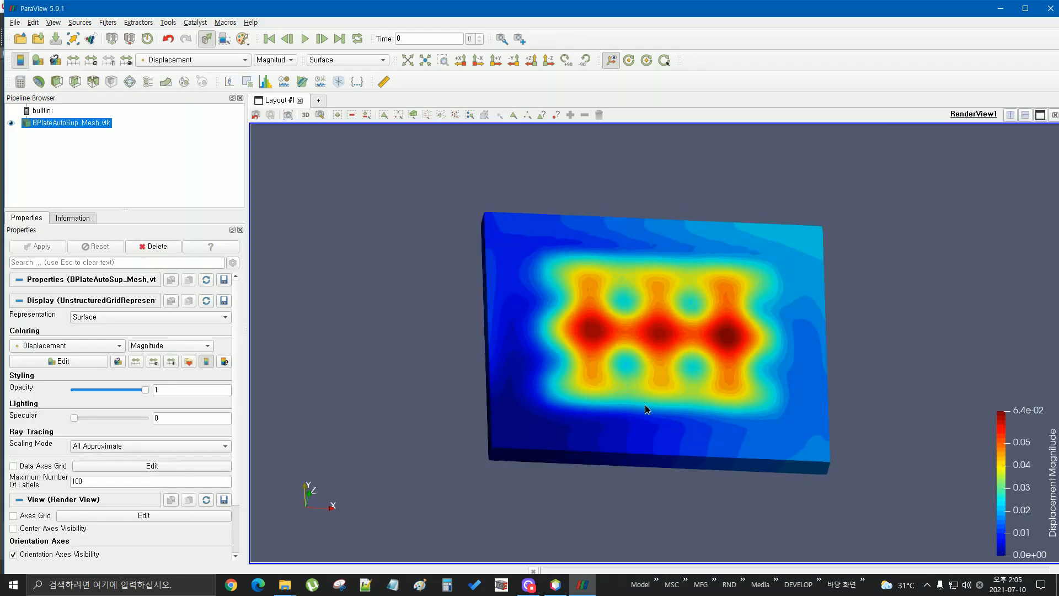
pyautogui.click(267, 61)
pyautogui.click(269, 97)
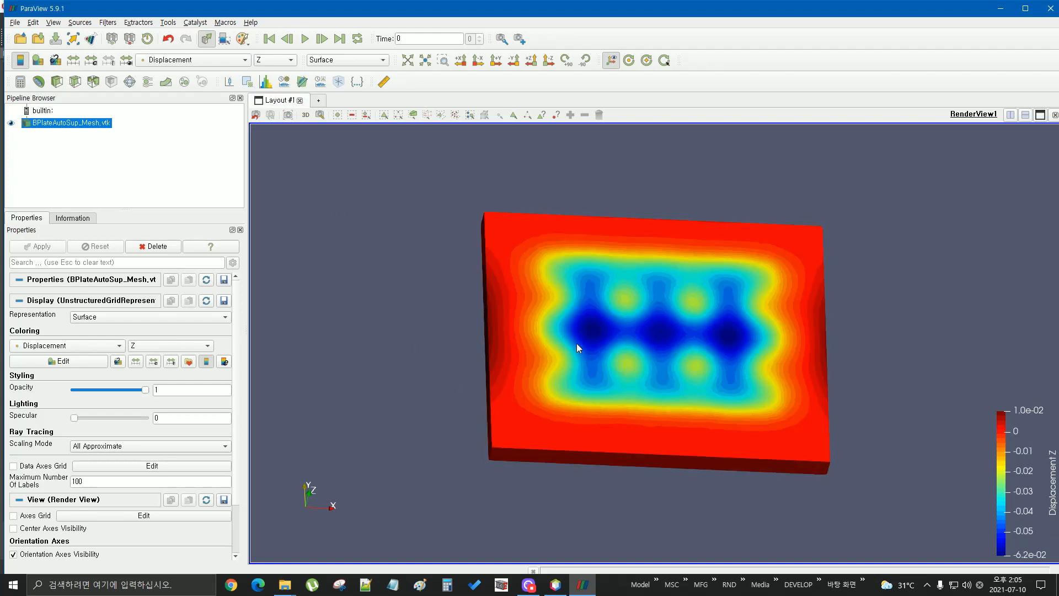
# Invert the Displacement color map, close its editor, and maximize the ParaView window.
pyautogui.click(67, 362)
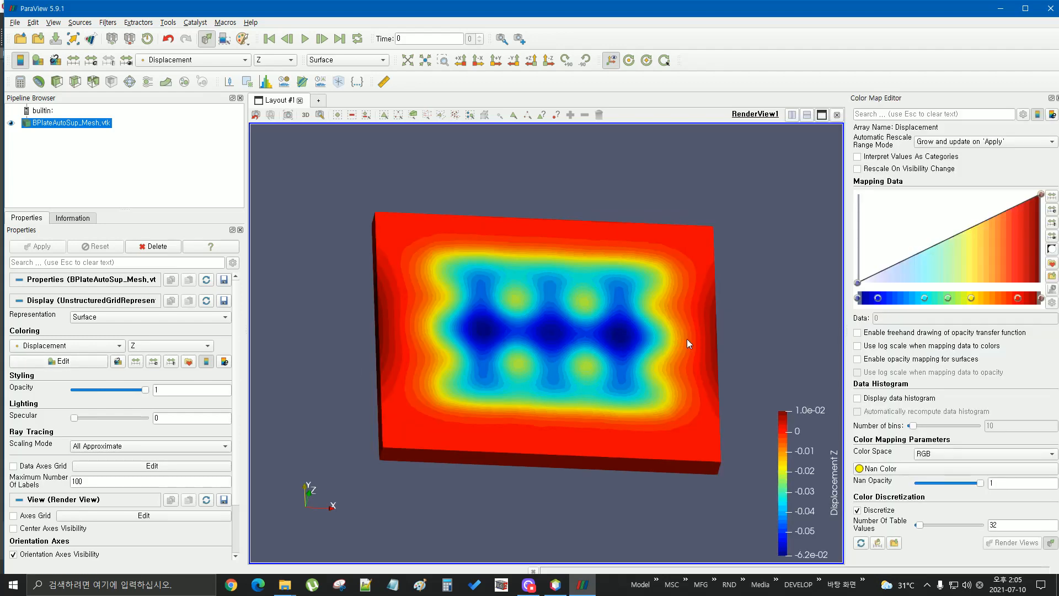
pyautogui.click(1052, 249)
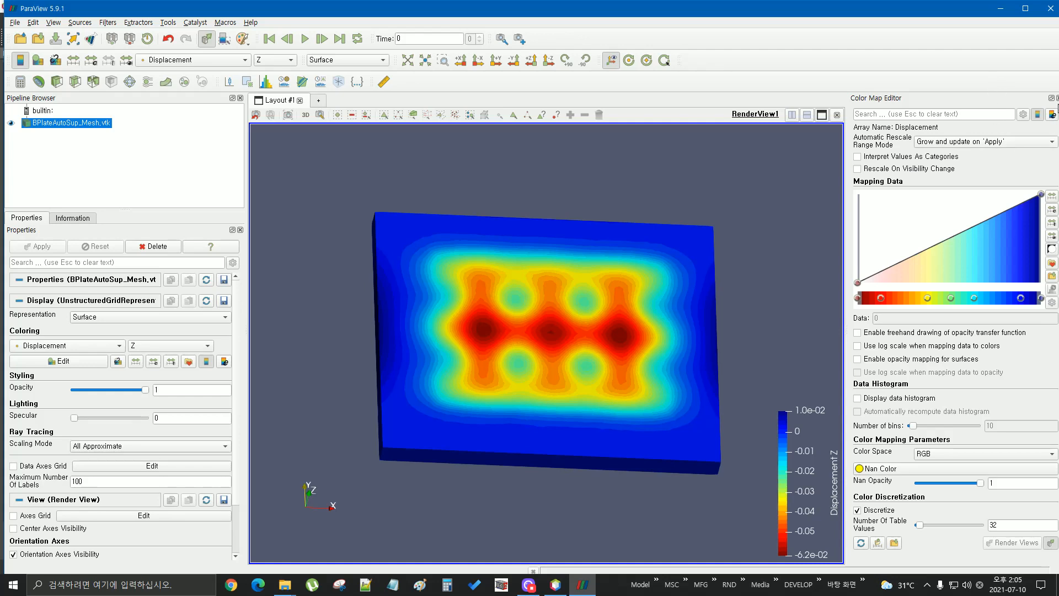
pyautogui.click(1051, 98)
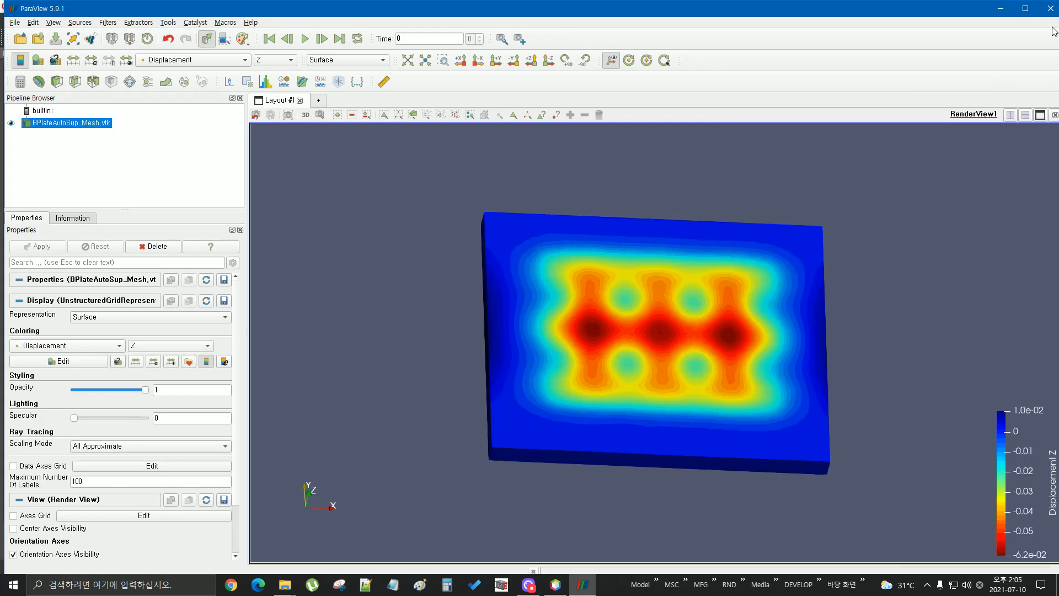
pyautogui.click(1025, 8)
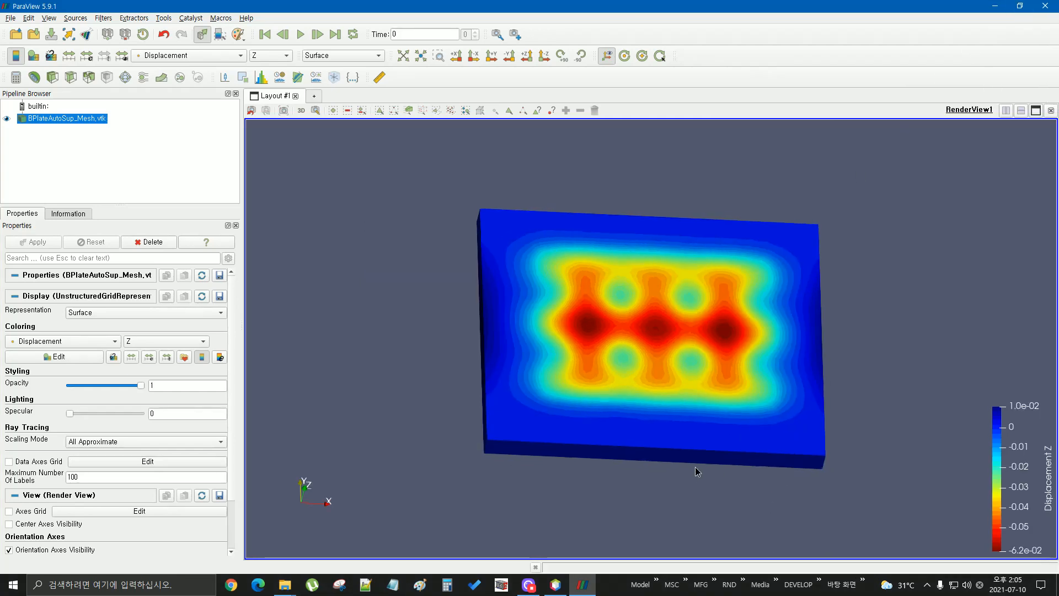
# View the plate's underside and enable Displacement as the point label for selections in Find Data.
pyautogui.moveTo(695, 467); pyautogui.dragTo(832, 401)
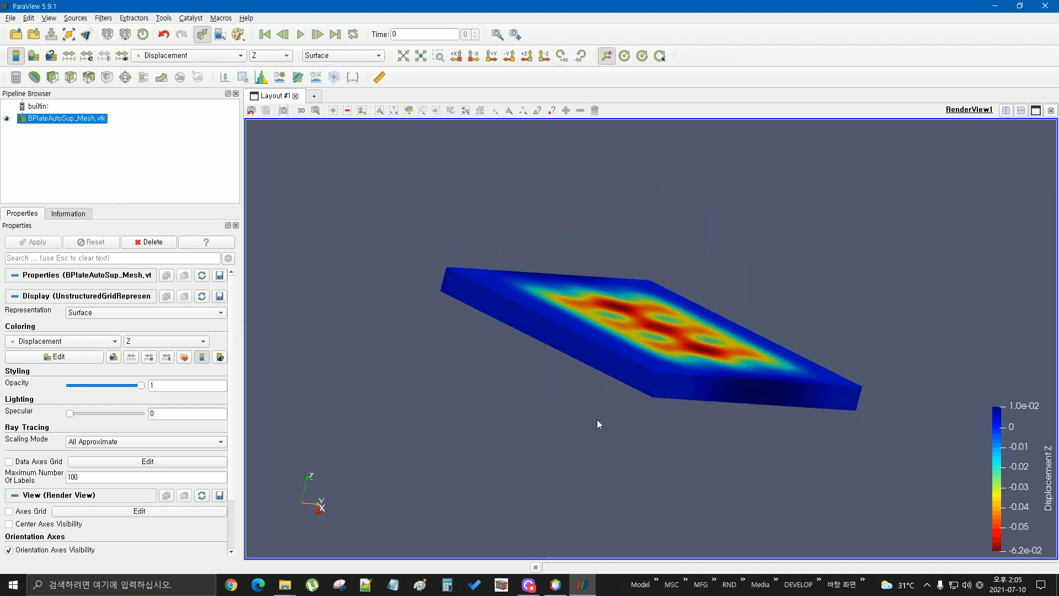
pyautogui.moveTo(598, 426); pyautogui.dragTo(659, 257)
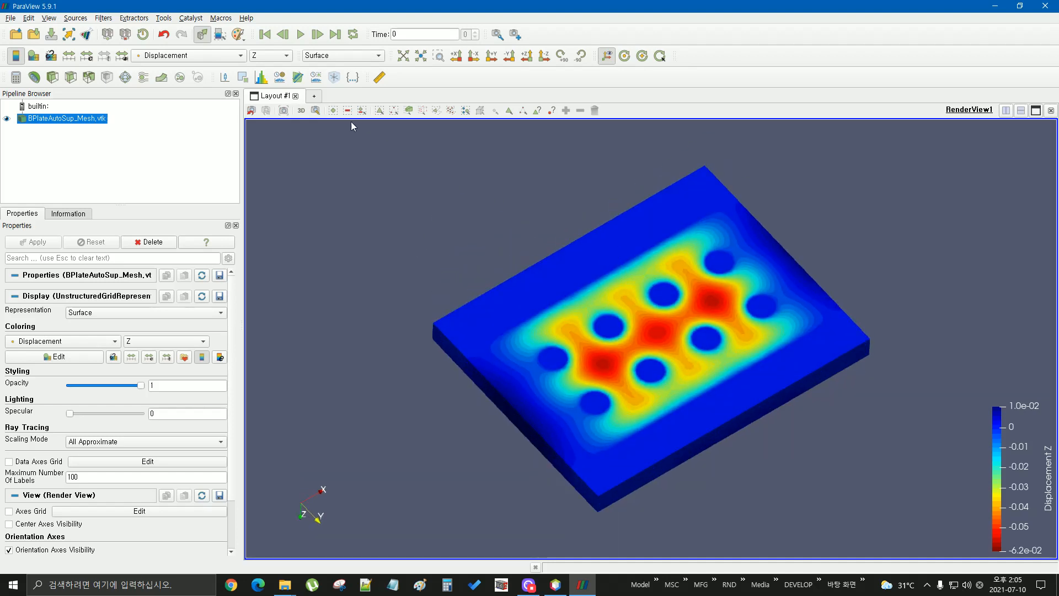
pyautogui.press('v')
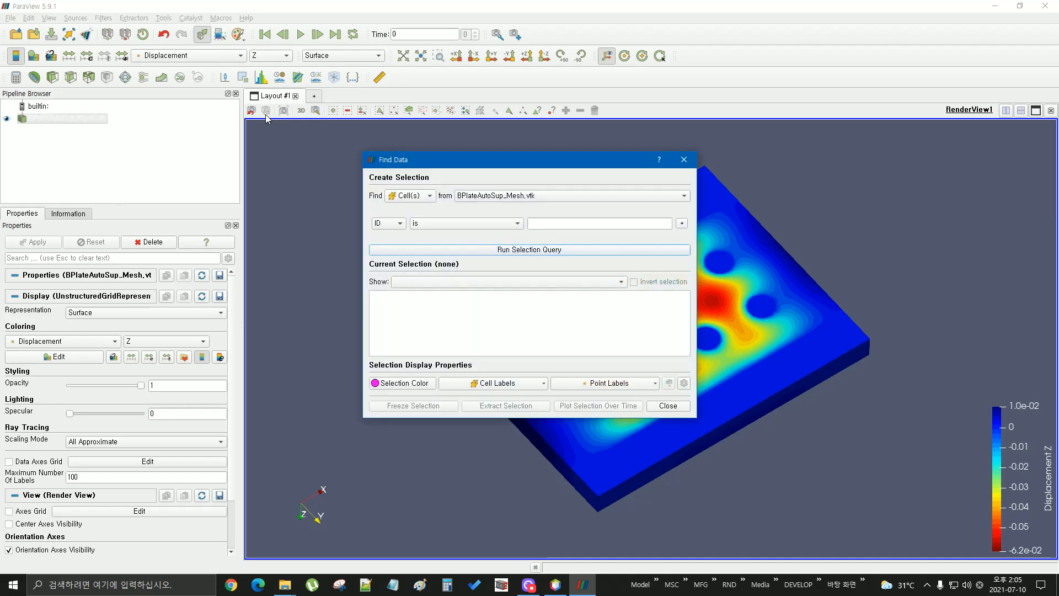
pyautogui.click(607, 383)
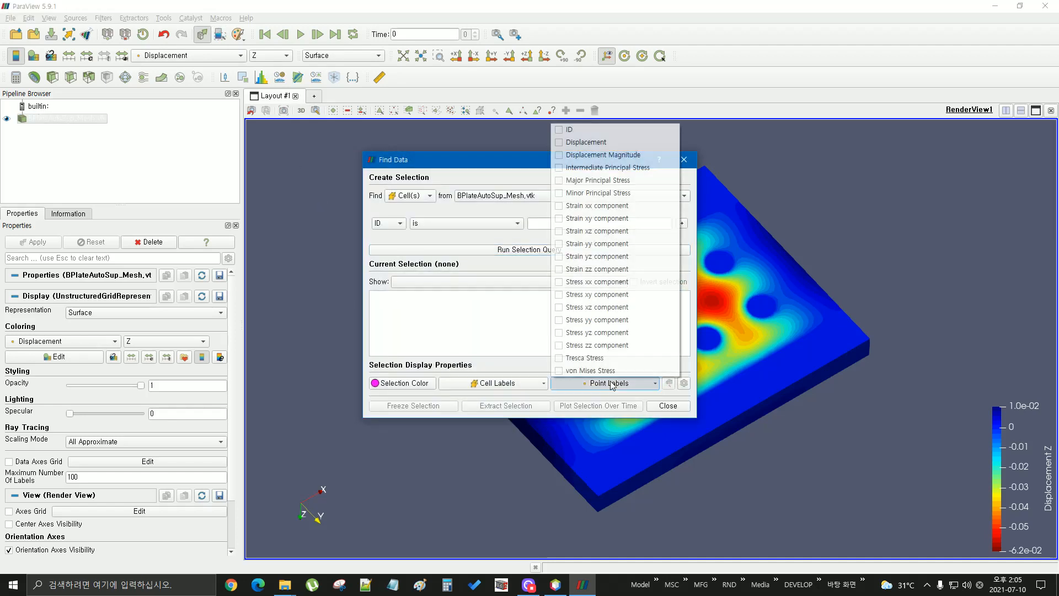
pyautogui.click(563, 142)
pyautogui.click(671, 406)
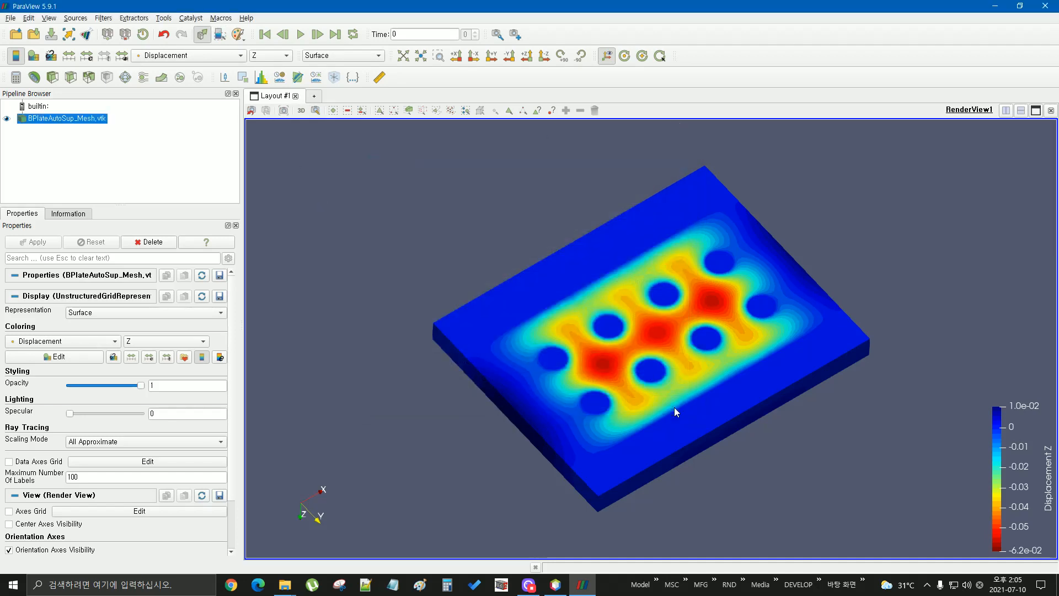
# Label the displacement at the center of each of the three peak zones between the underside support pillars, and close ParaView.
pyautogui.click(524, 110)
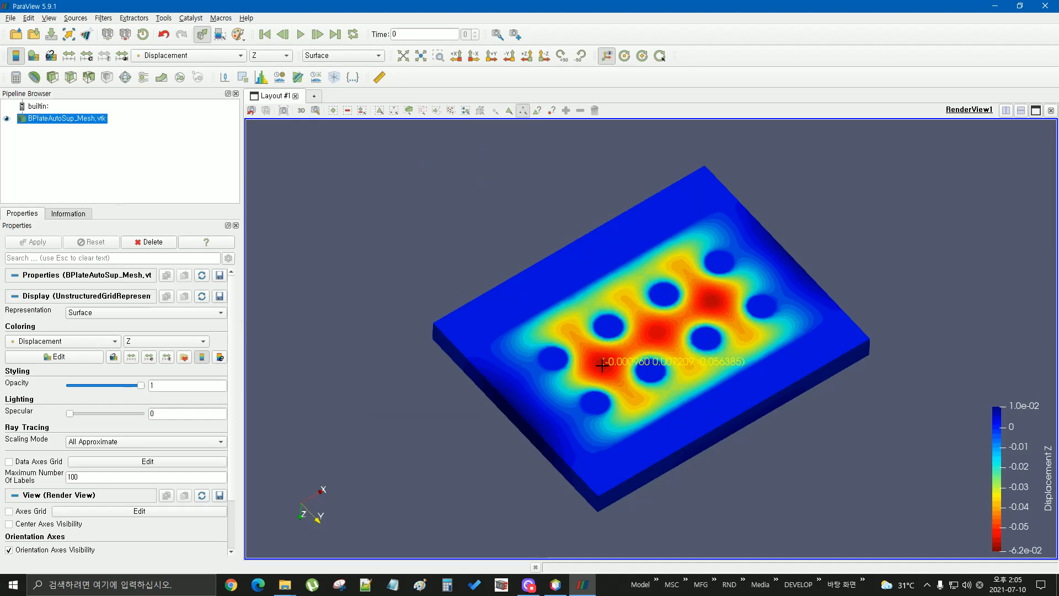
pyautogui.scroll(6, 601, 365)
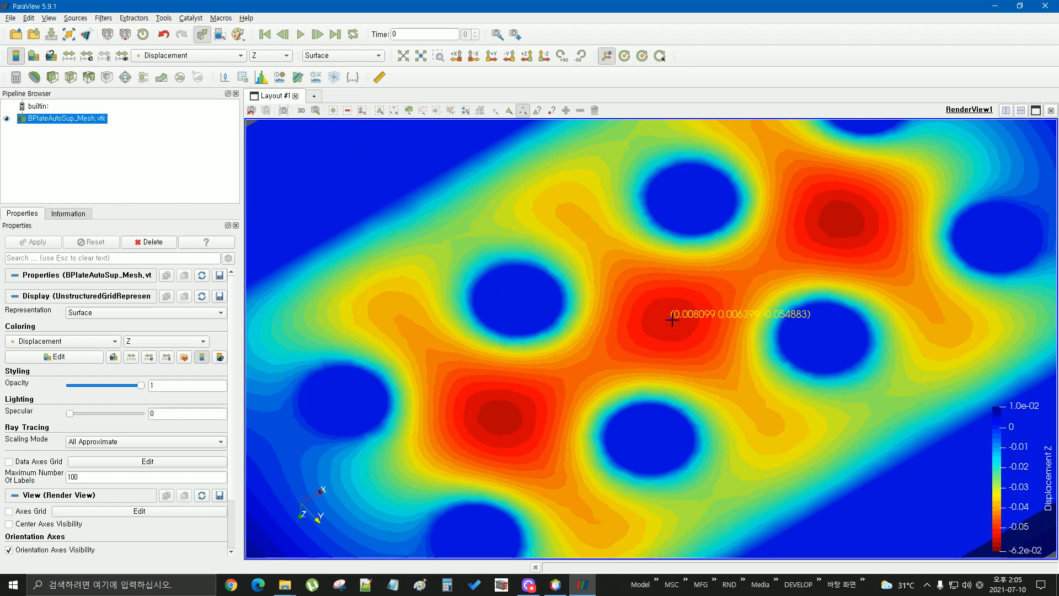
pyautogui.click(672, 320)
pyautogui.click(845, 222)
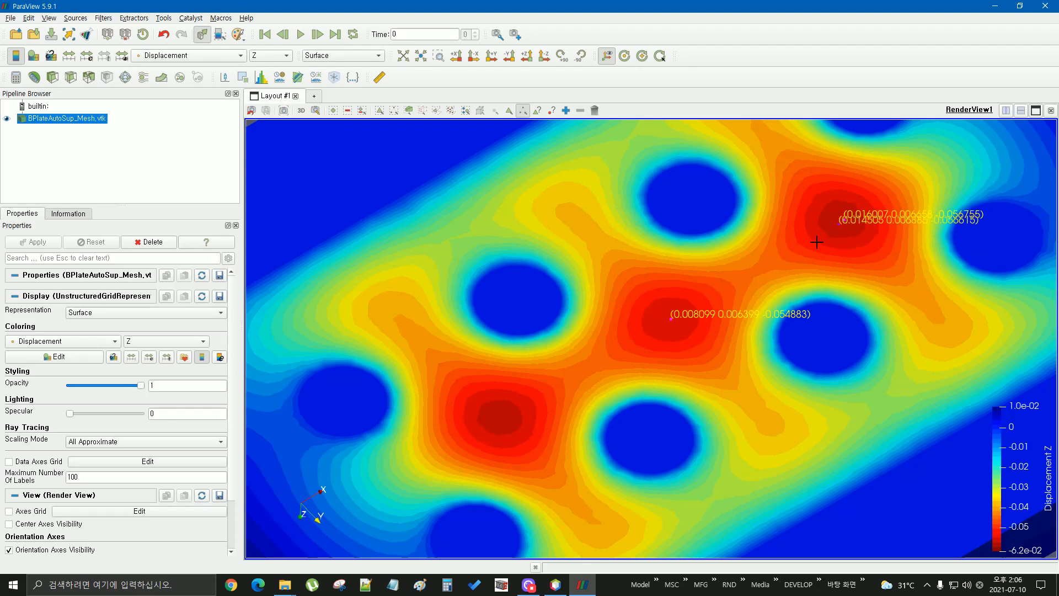
pyautogui.click(503, 418)
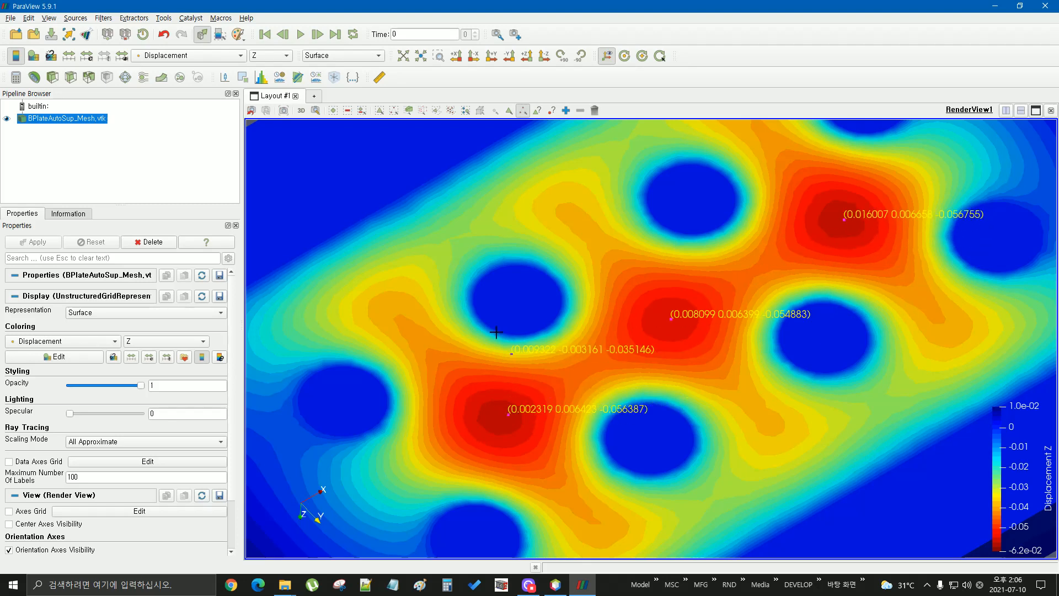
pyautogui.scroll(-3, 488, 322)
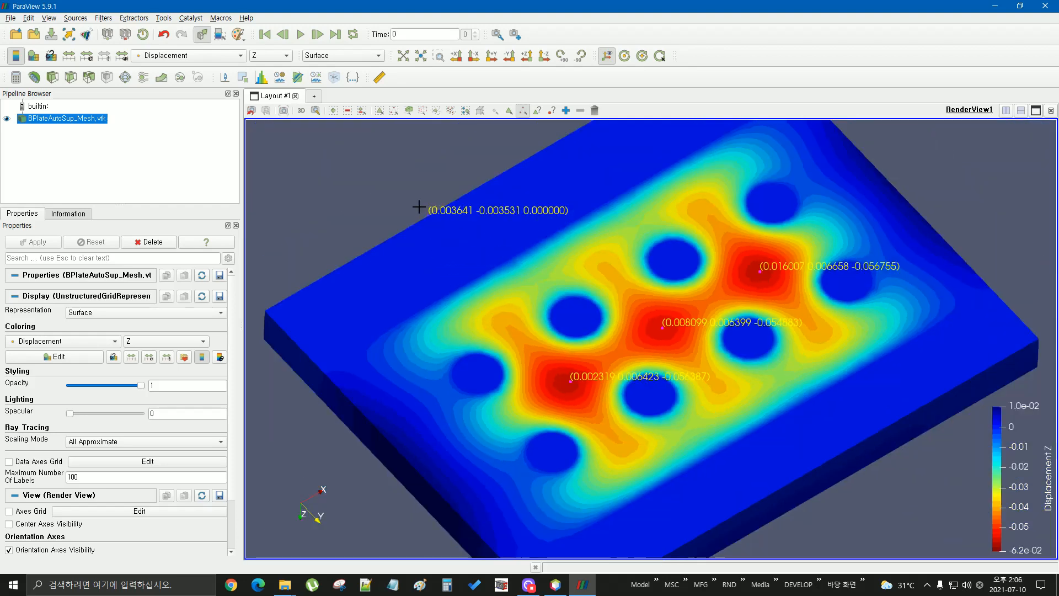
pyautogui.click(523, 111)
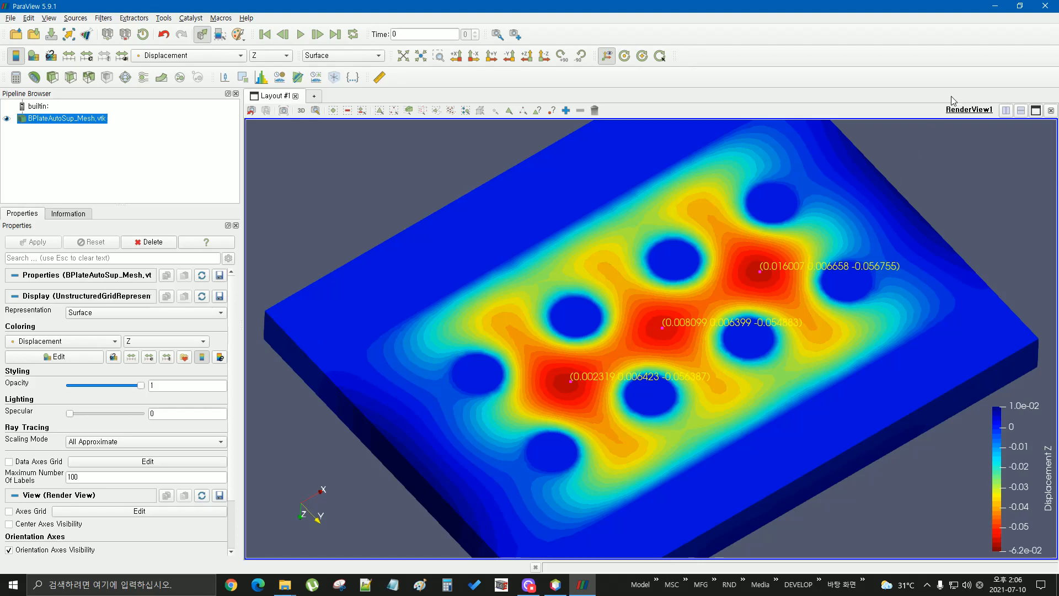
pyautogui.click(1045, 7)
pyautogui.click(516, 19)
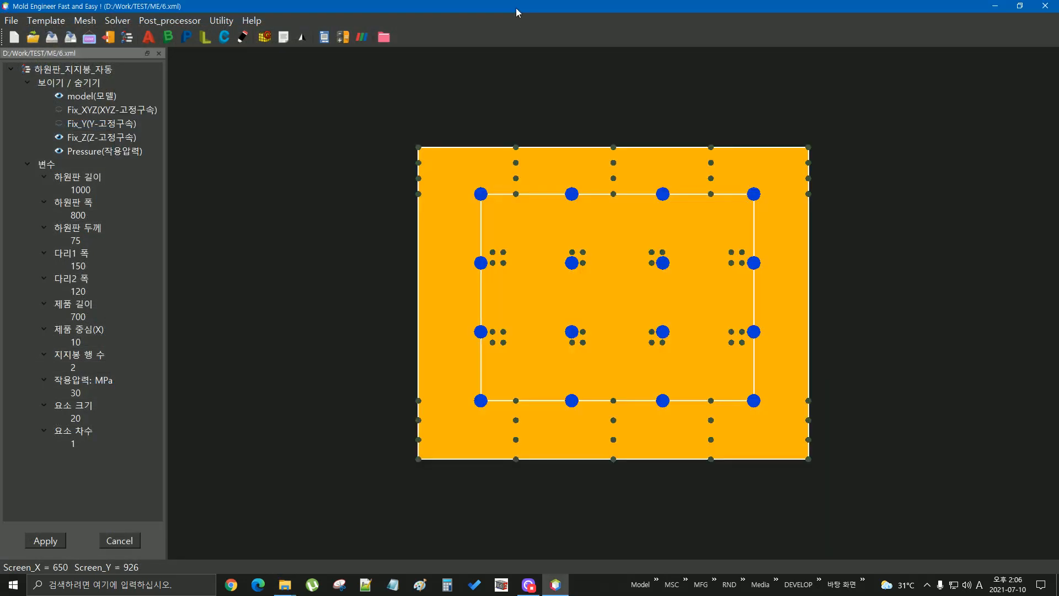
# Set the lower plate thickness (하원판 두께) to 100 and apply it to the model.
pyautogui.doubleClick(76, 241)
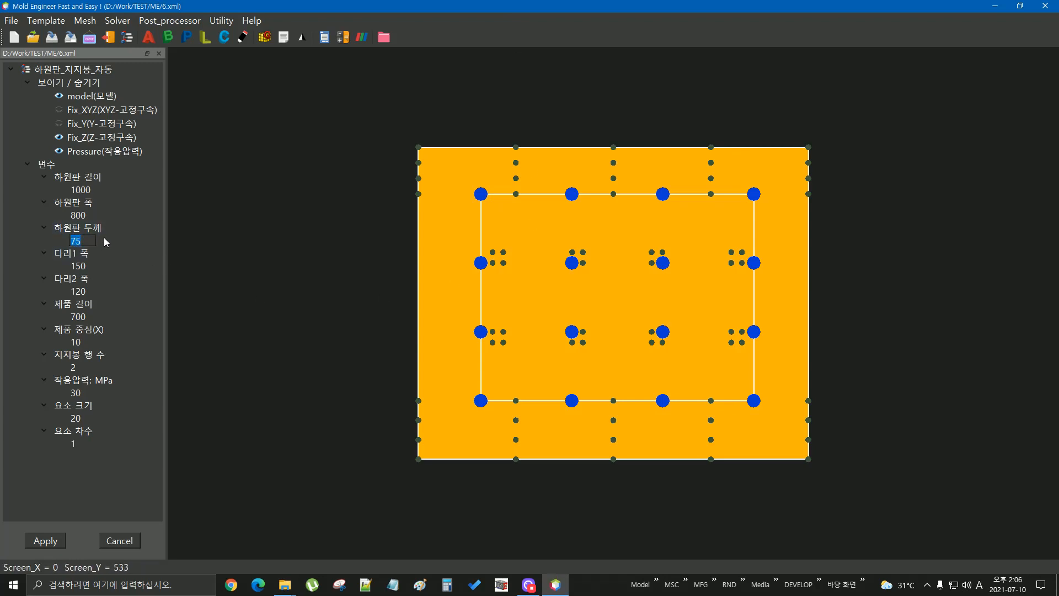
pyautogui.write('150')
pyautogui.moveTo(77, 242); pyautogui.dragTo(81, 241)
pyautogui.moveTo(580, 487); pyautogui.dragTo(678, 316)
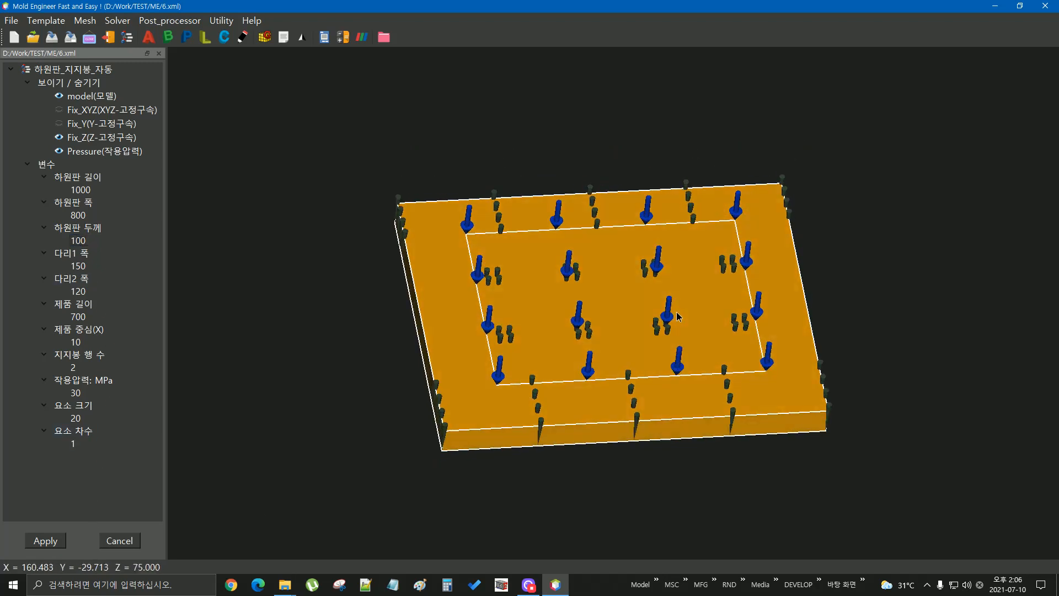
pyautogui.click(37, 540)
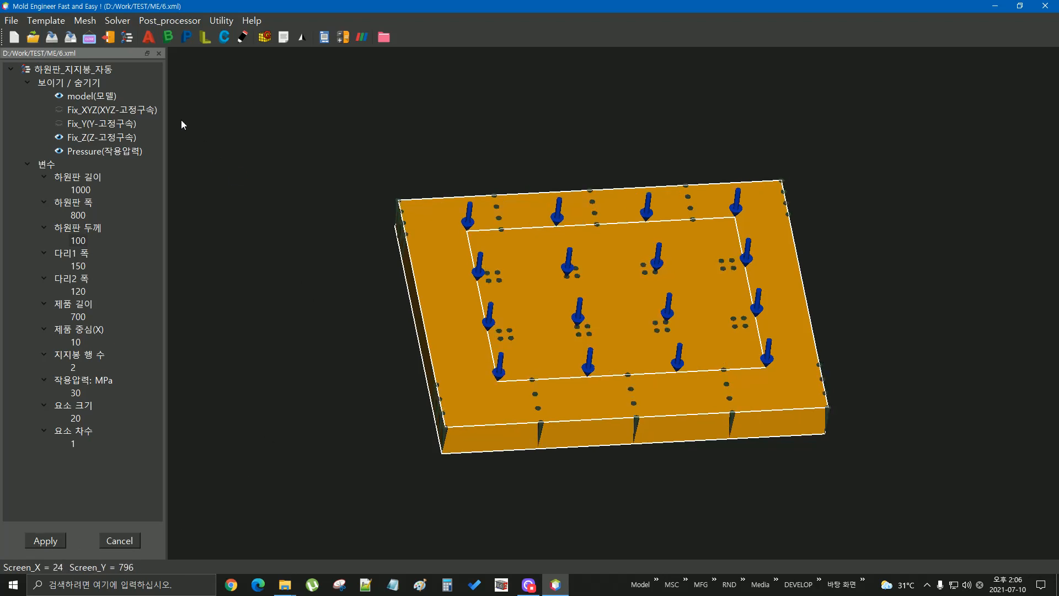
# Save the project under the new file name 7 in the ME folder.
pyautogui.click(70, 37)
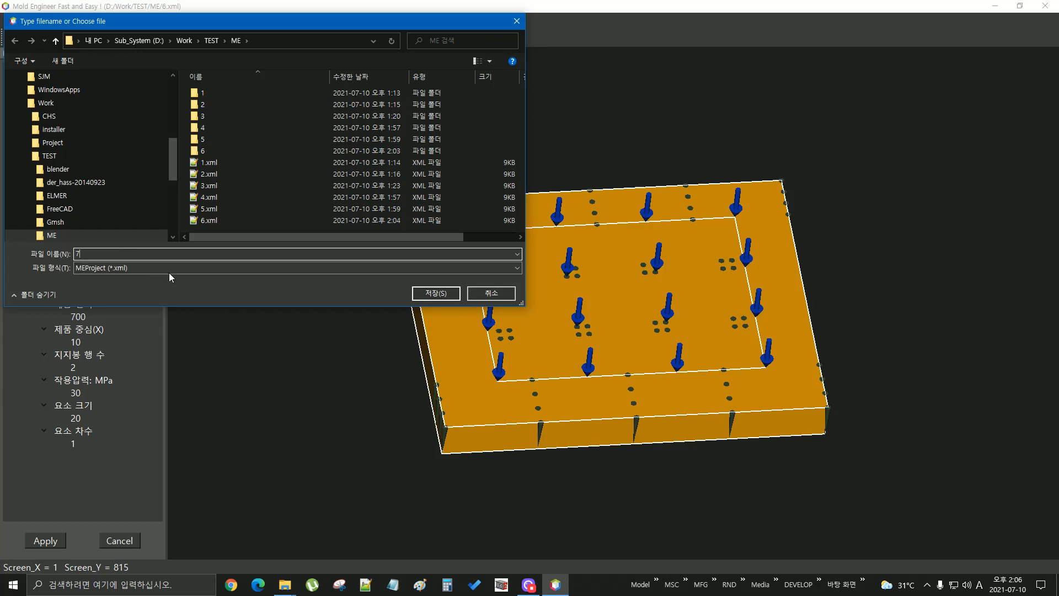
pyautogui.click(436, 293)
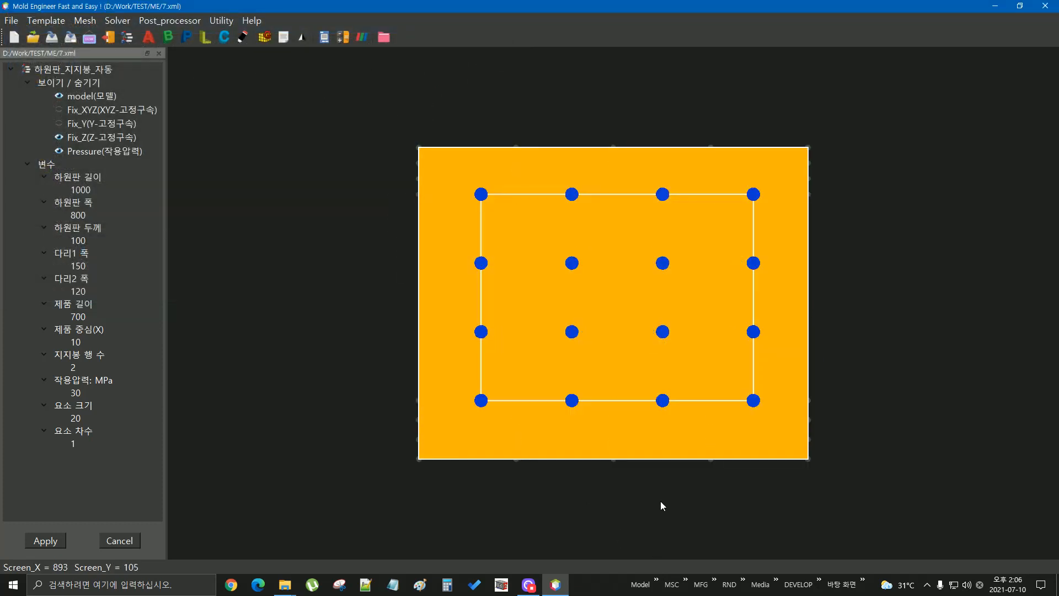
pyautogui.moveTo(661, 500); pyautogui.dragTo(727, 332)
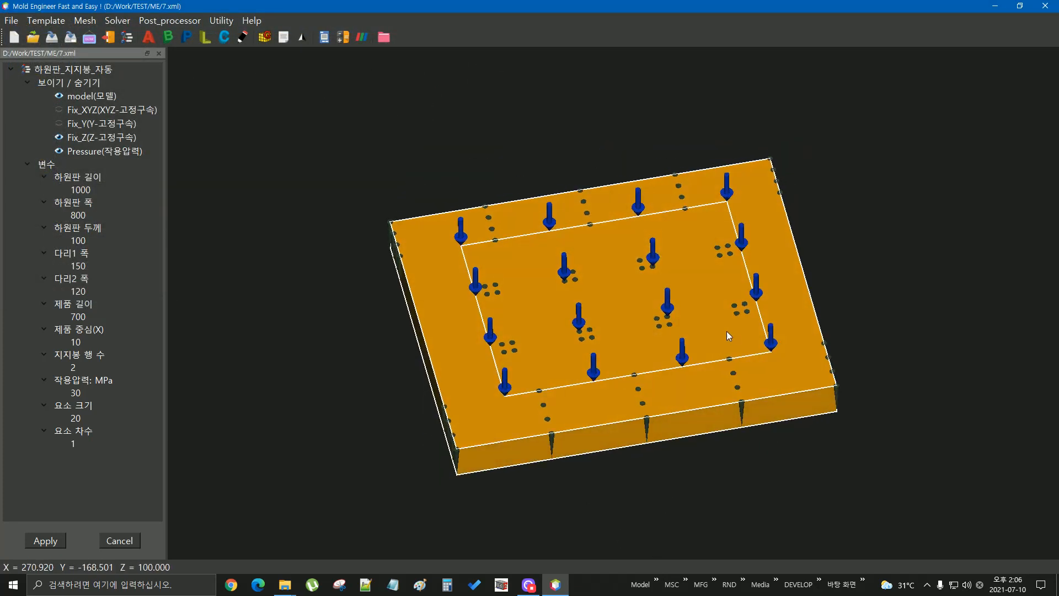
# Mesh the 100-thick plate and solve the analysis.
pyautogui.click(264, 39)
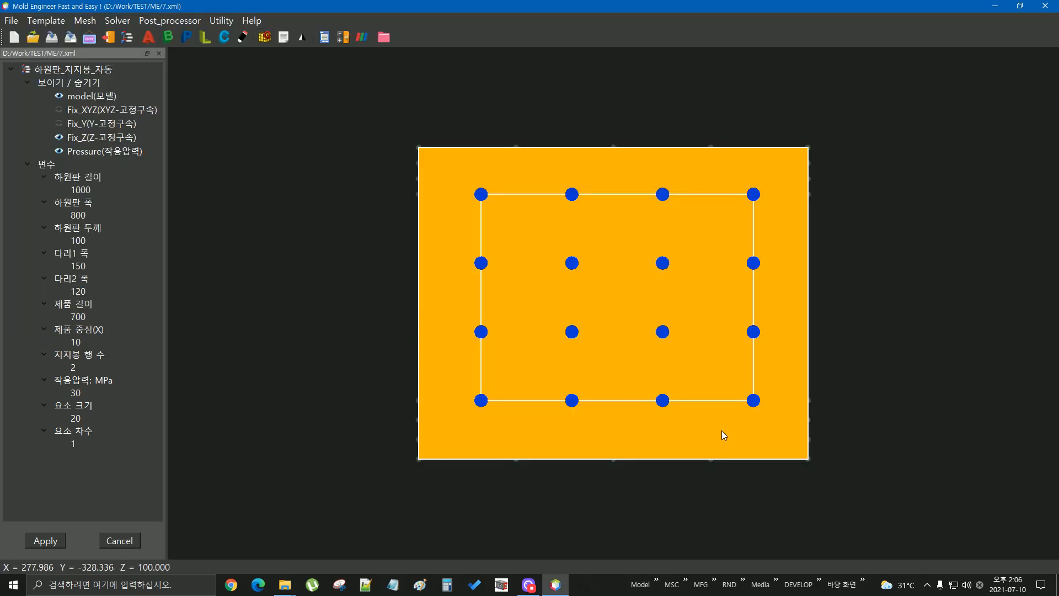
pyautogui.moveTo(721, 430); pyautogui.dragTo(794, 218)
pyautogui.click(329, 34)
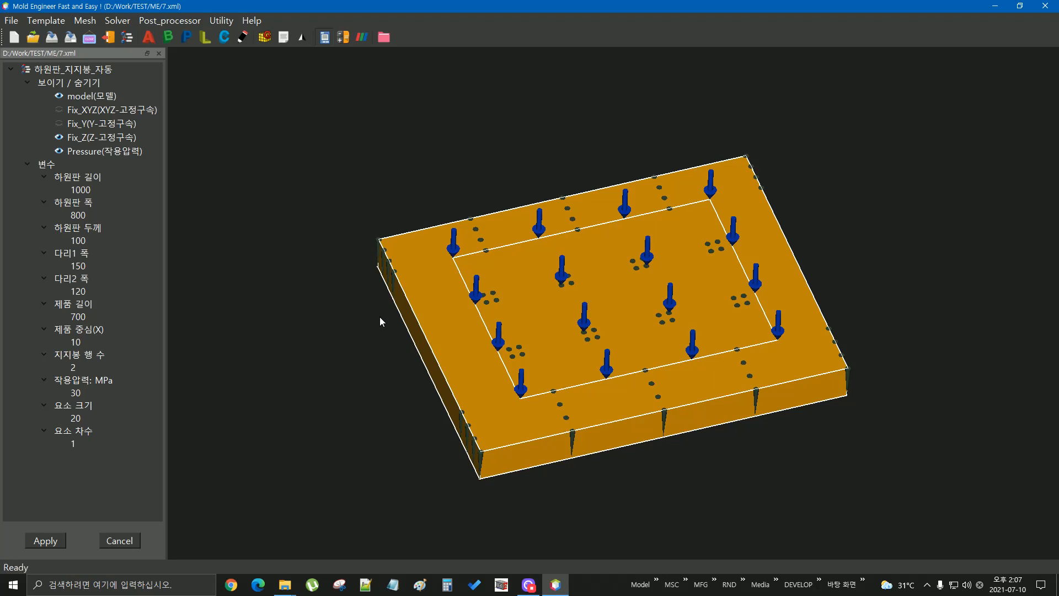
pyautogui.click(348, 39)
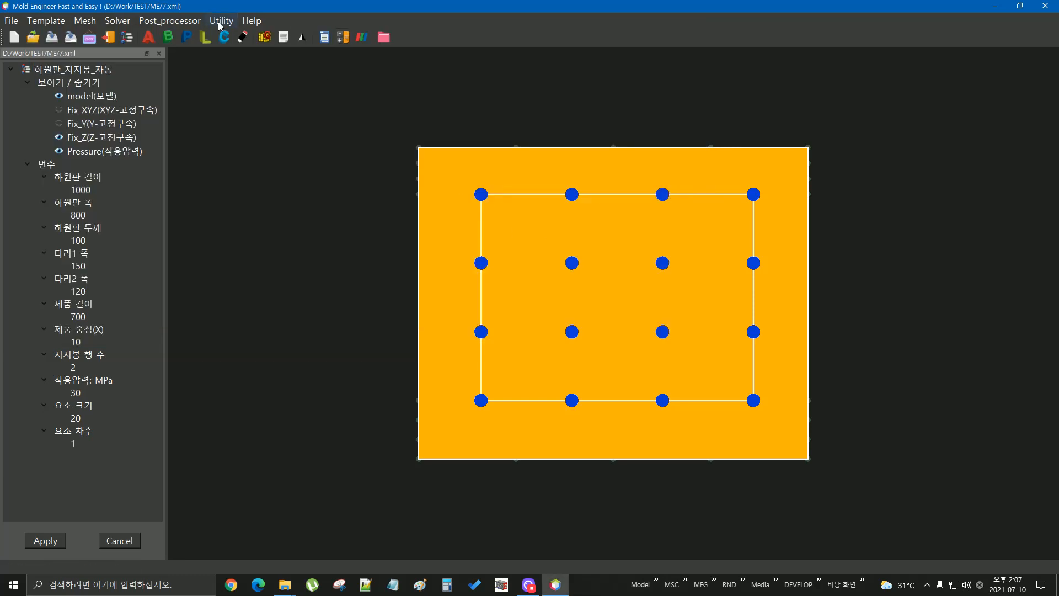
# View the solved plate in CalculiX GraphiX and display the D3 entity of the DISP dataset.
pyautogui.click(219, 22)
pyautogui.click(242, 65)
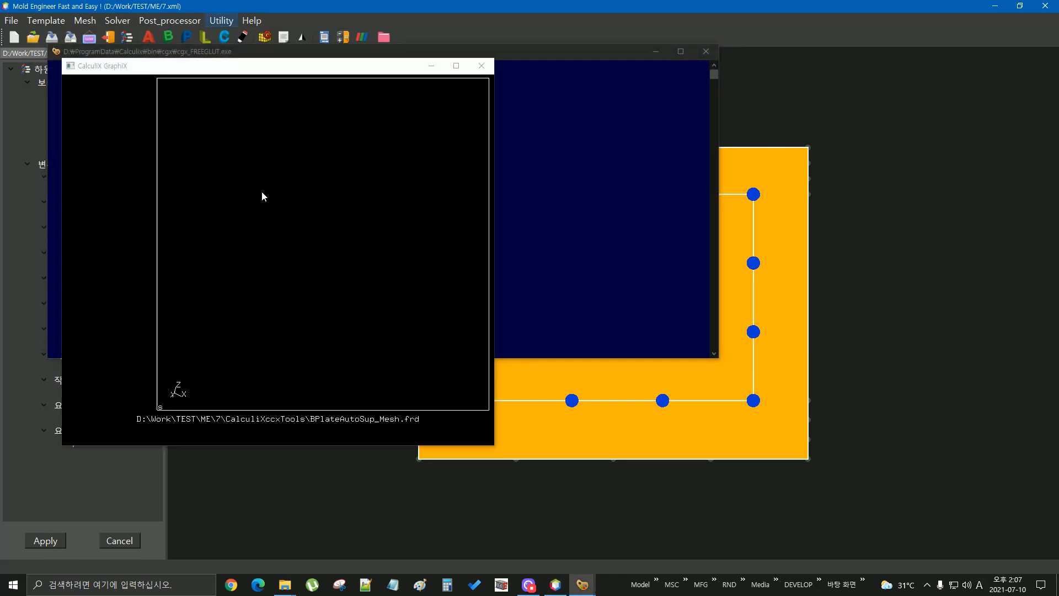
pyautogui.click(127, 118)
pyautogui.moveTo(166, 124)
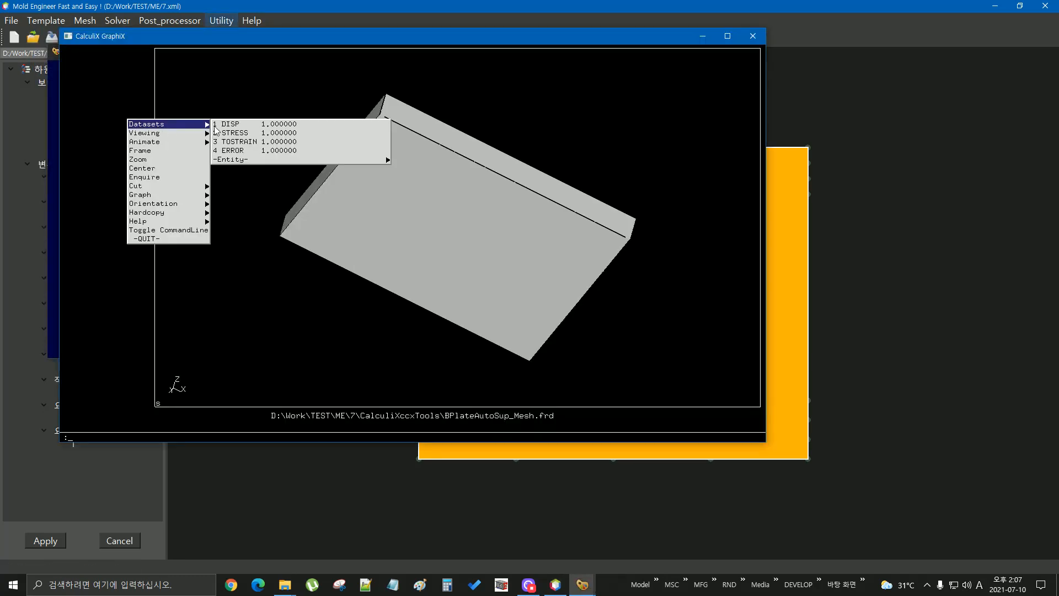
pyautogui.moveTo(302, 160)
pyautogui.click(428, 178)
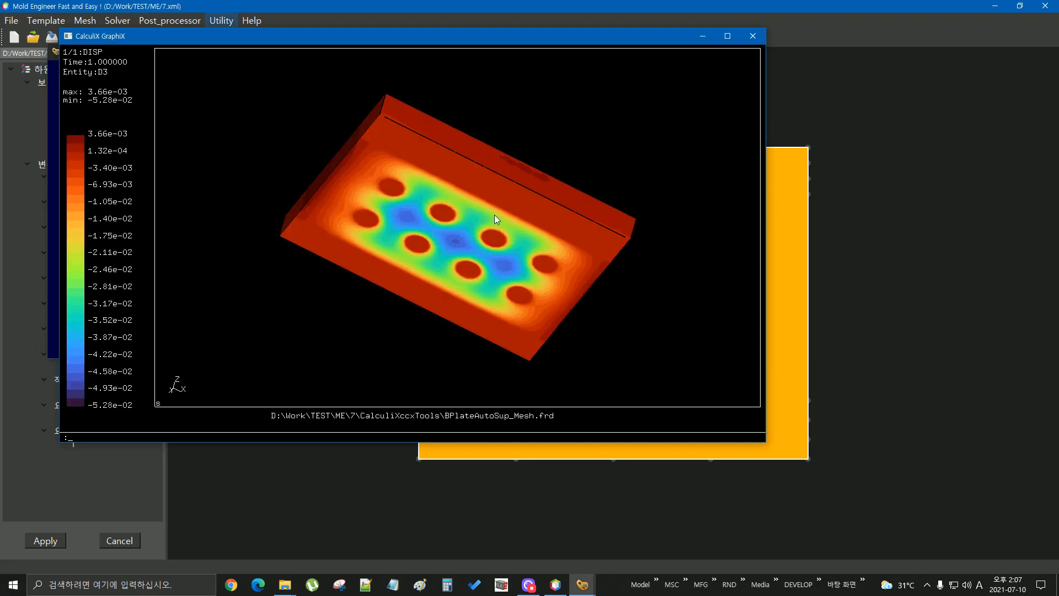
# Examine the D3 contours on the plate's top face and underside, and close the CalculiX viewer.
pyautogui.moveTo(436, 144); pyautogui.dragTo(405, 240)
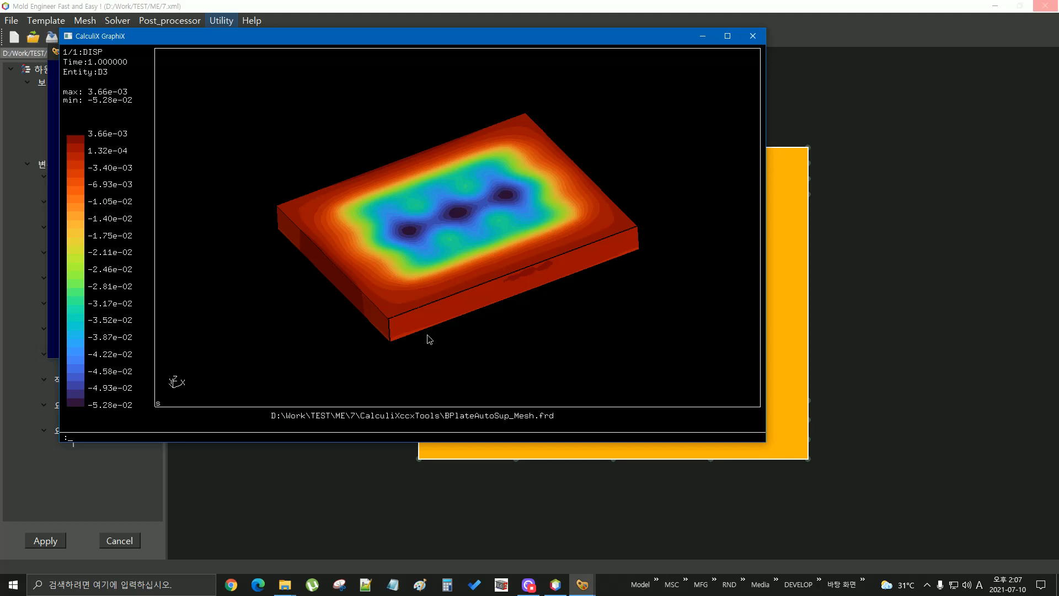
pyautogui.moveTo(429, 339); pyautogui.dragTo(441, 139)
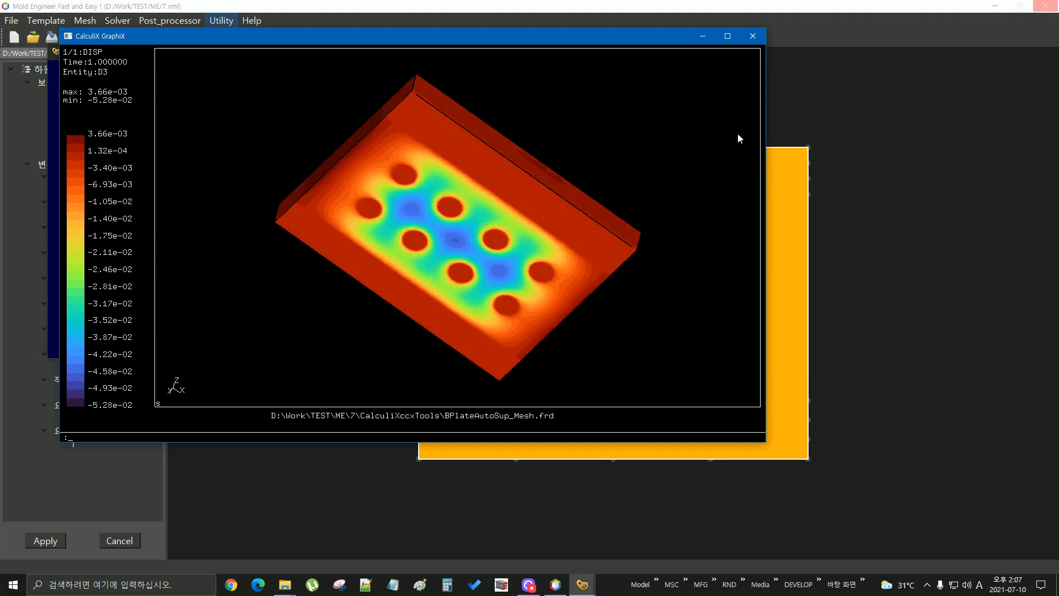
pyautogui.click(753, 36)
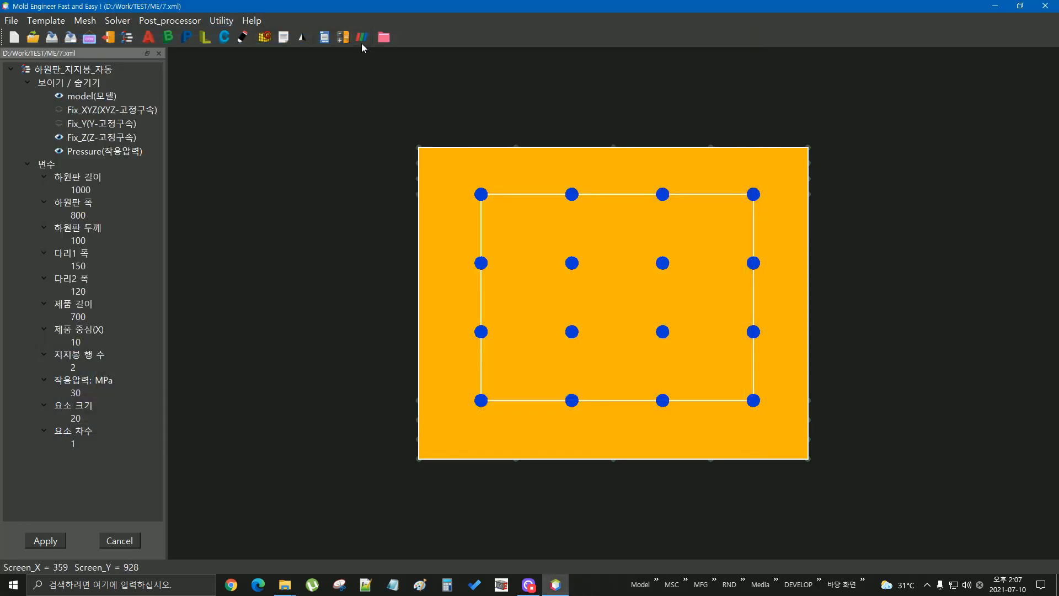
# Load BPlateAutoSup_Mesh.vtk from the 7\CalculiXccxTools folder into ParaView.
pyautogui.click(362, 40)
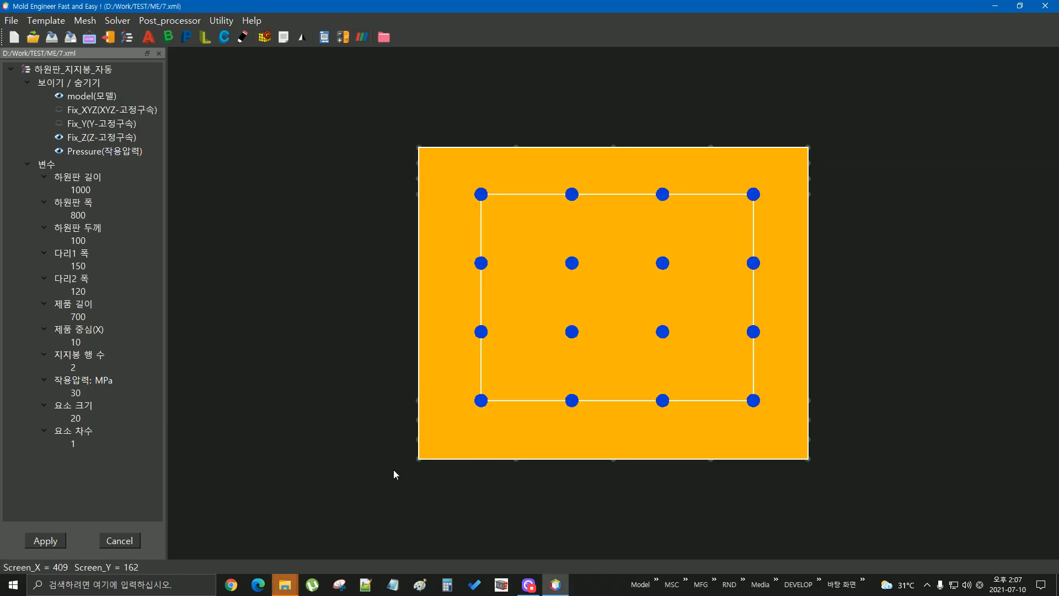
pyautogui.moveTo(285, 584)
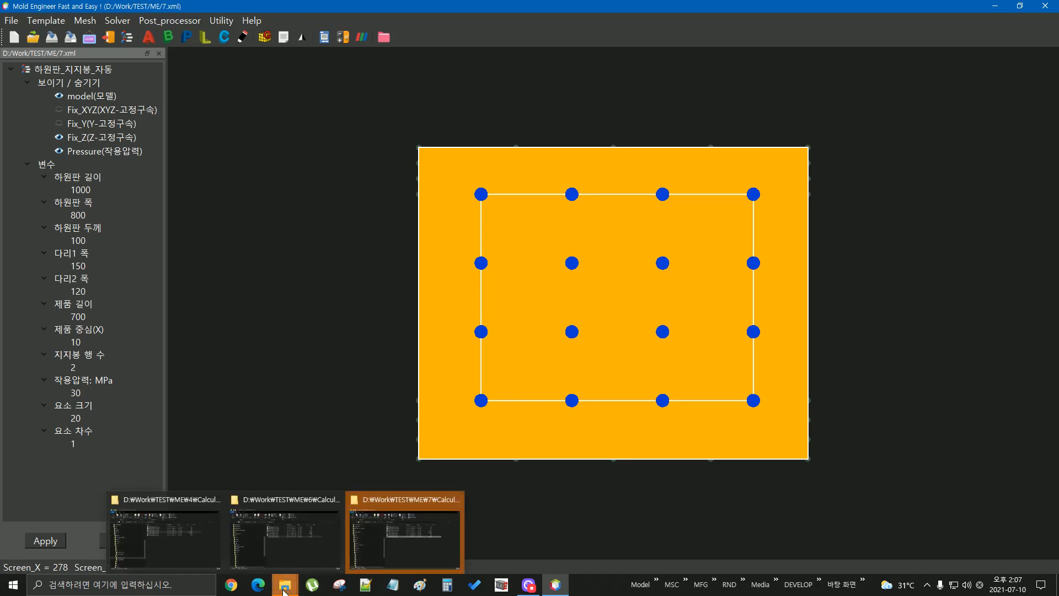
pyautogui.click(408, 530)
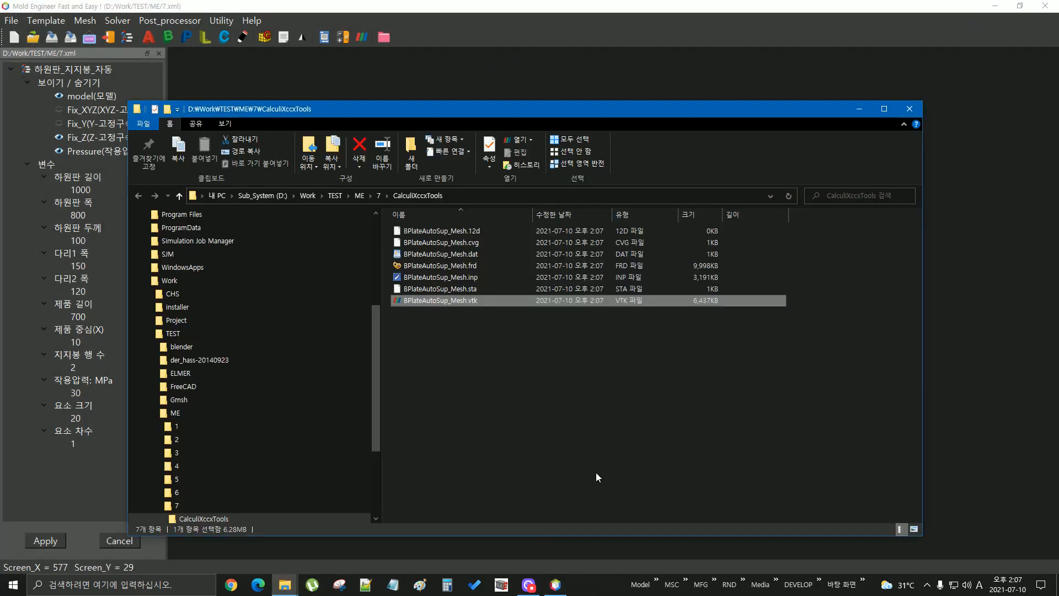
pyautogui.doubleClick(429, 303)
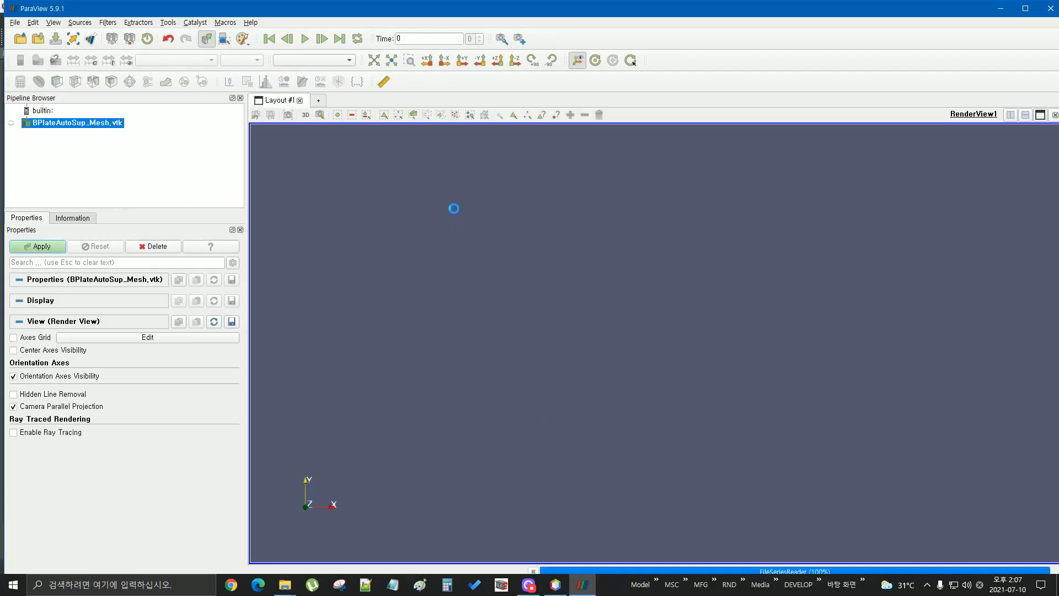
# Color the plate surface by the Z component of Displacement.
pyautogui.click(214, 61)
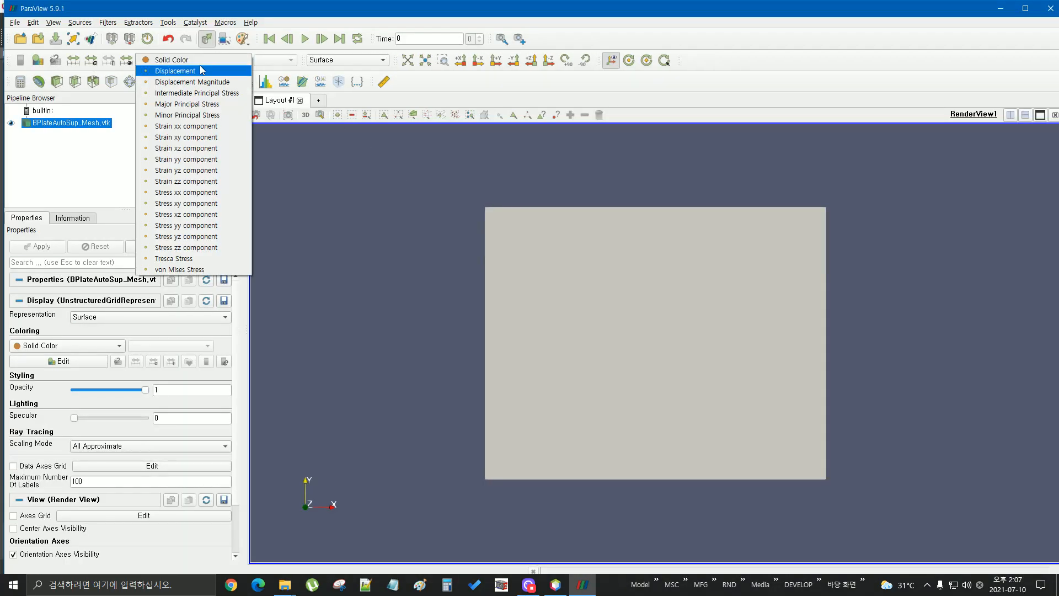
pyautogui.click(203, 70)
pyautogui.click(286, 61)
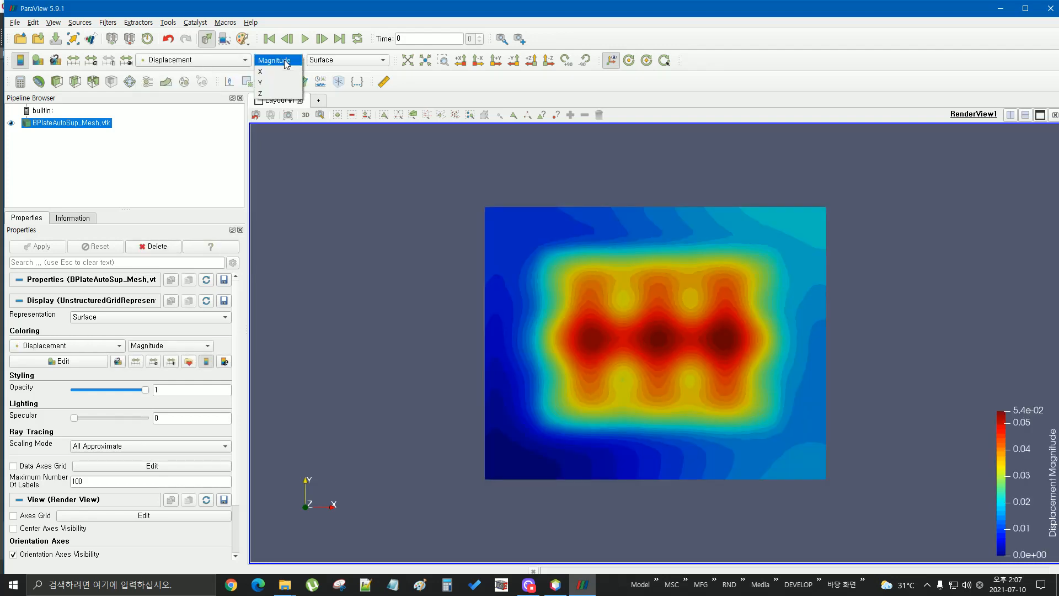
pyautogui.click(267, 104)
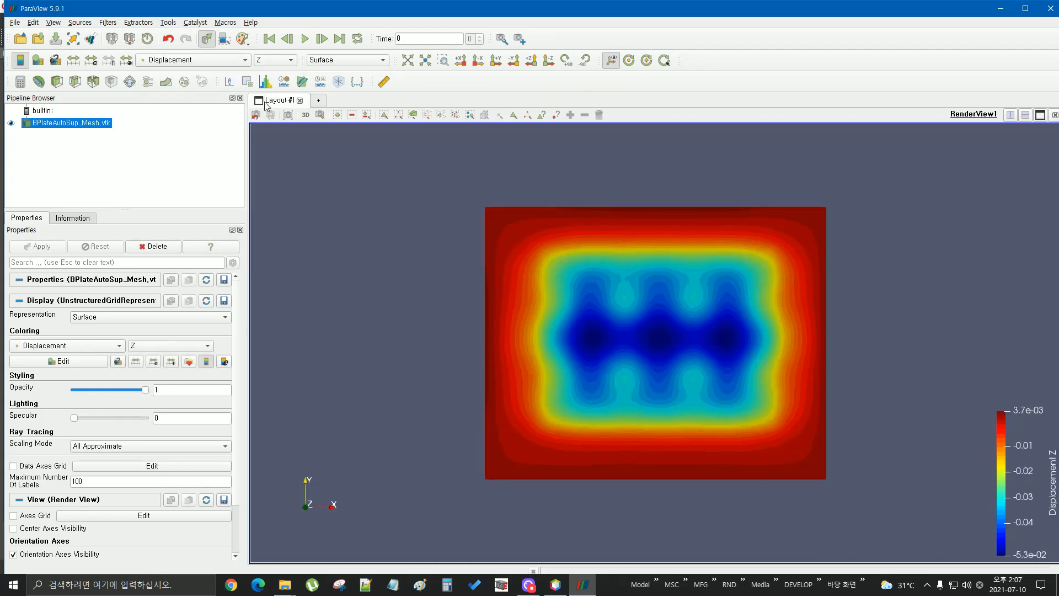
# Invert the Displacement color map of the 100-thick plate, close the color map editor, and maximize the ParaView window.
pyautogui.click(77, 361)
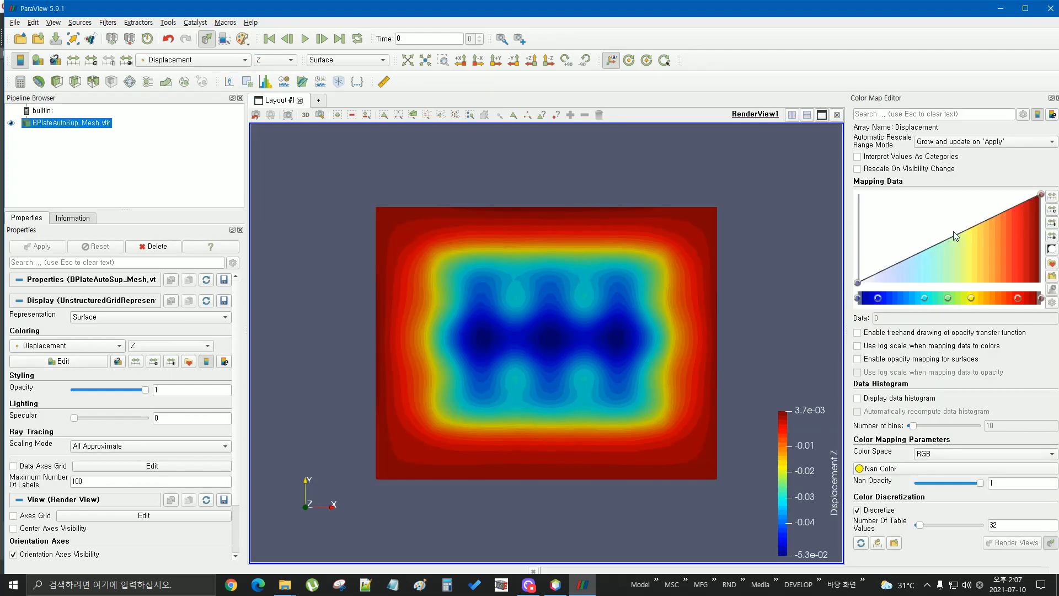
pyautogui.click(1052, 248)
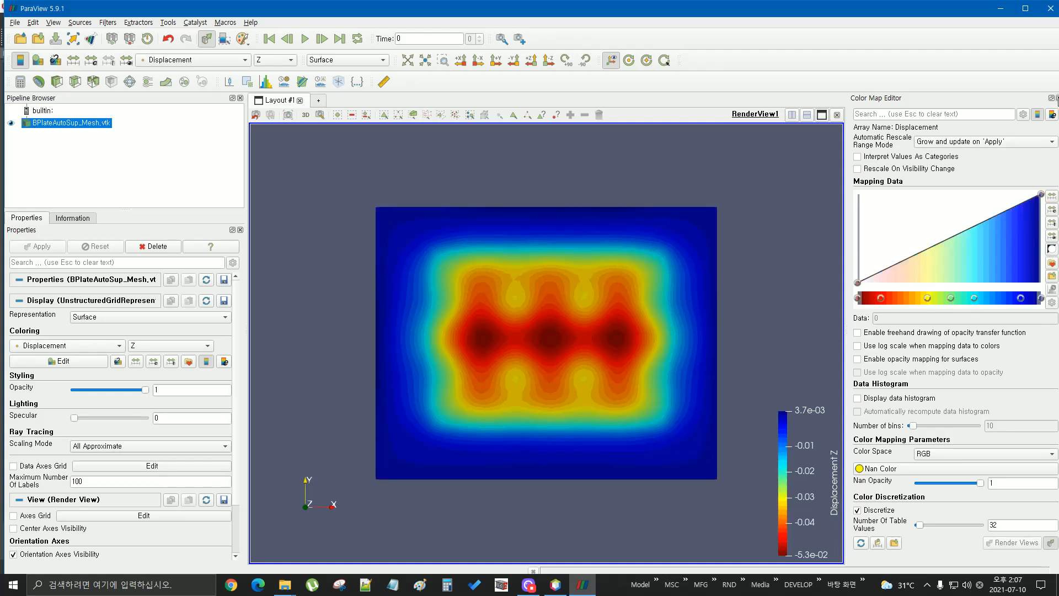
pyautogui.click(1056, 98)
pyautogui.click(1025, 8)
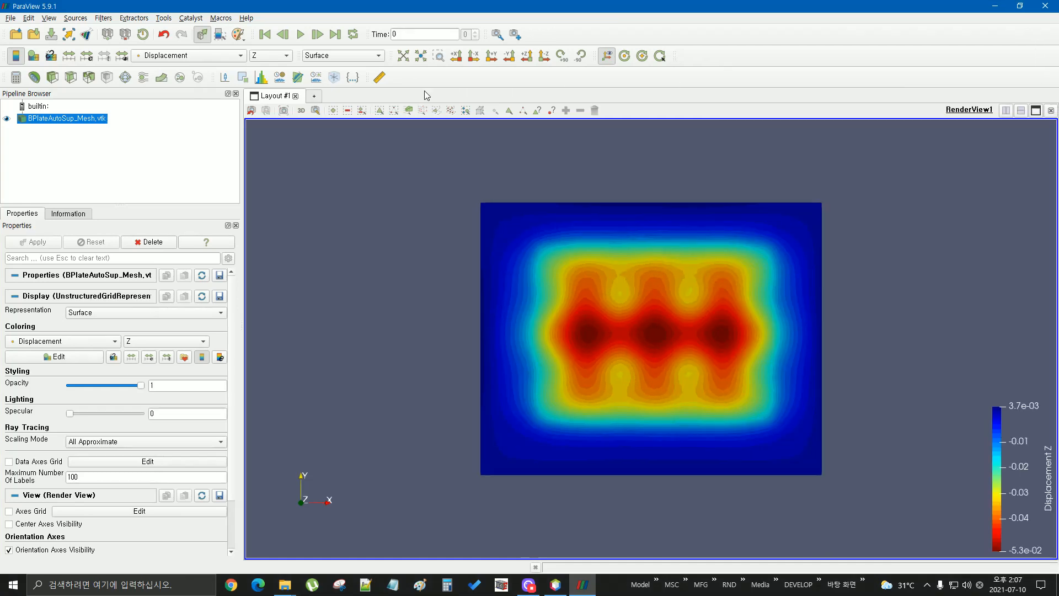
# Enable Displacement as the point label for selections in Find Data.
pyautogui.click(222, 36)
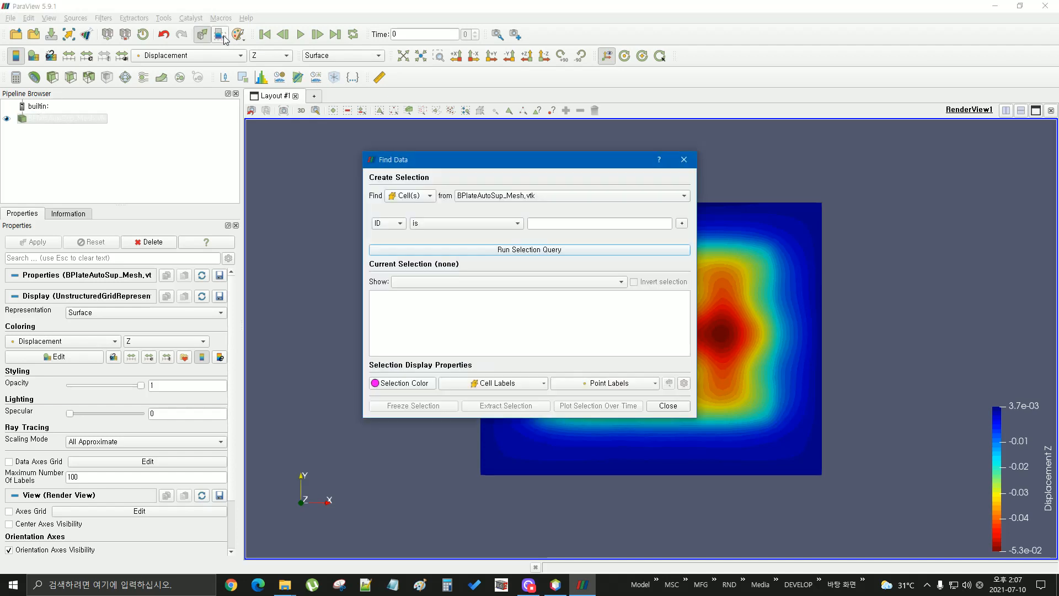
pyautogui.click(591, 382)
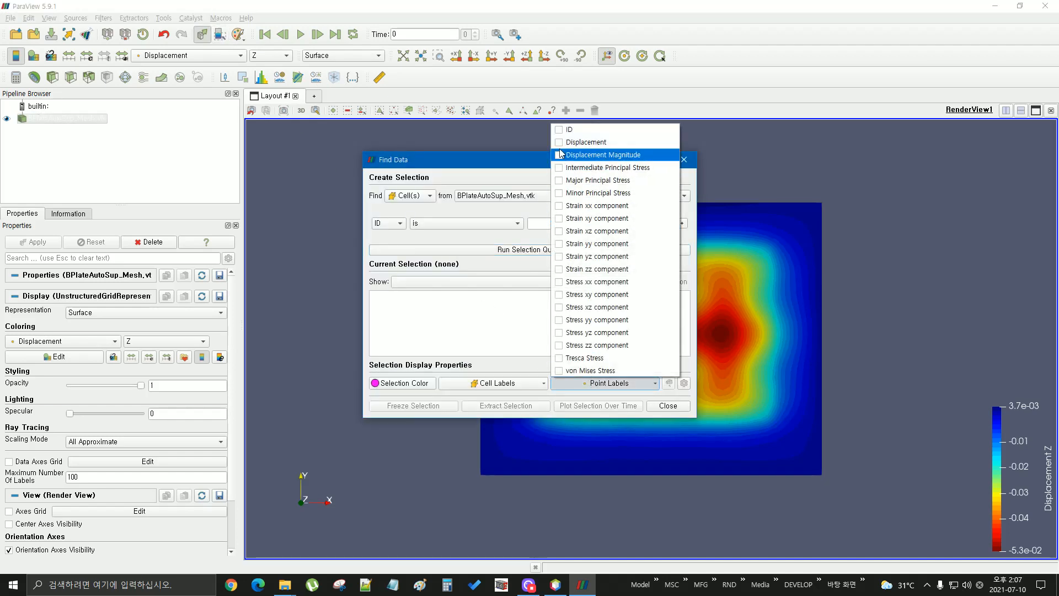
pyautogui.click(586, 141)
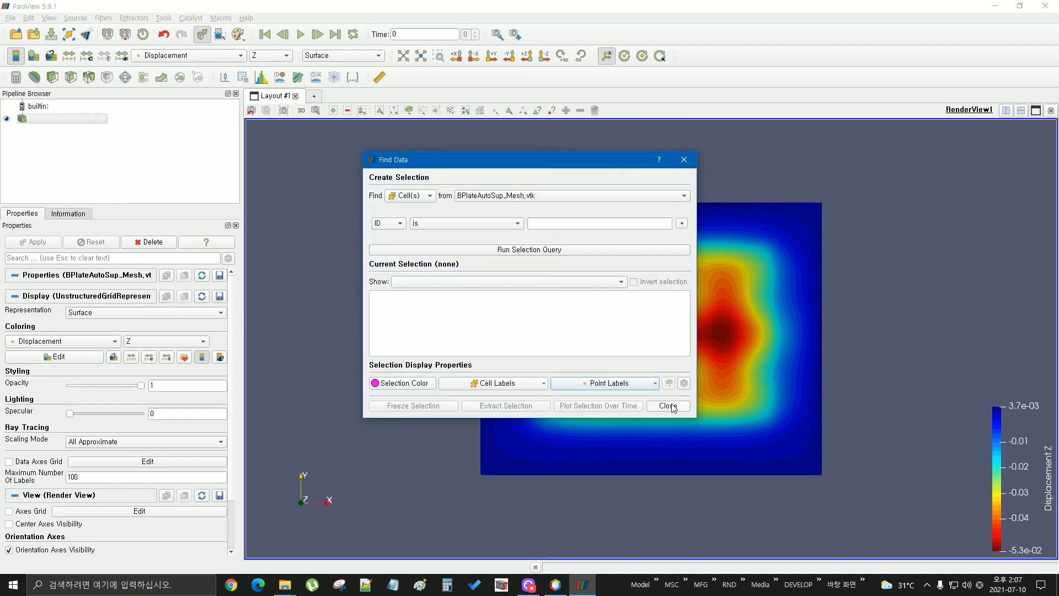
# Label the Displacement values at the three red zones between the support pillars on the plate's underside.
pyautogui.click(668, 405)
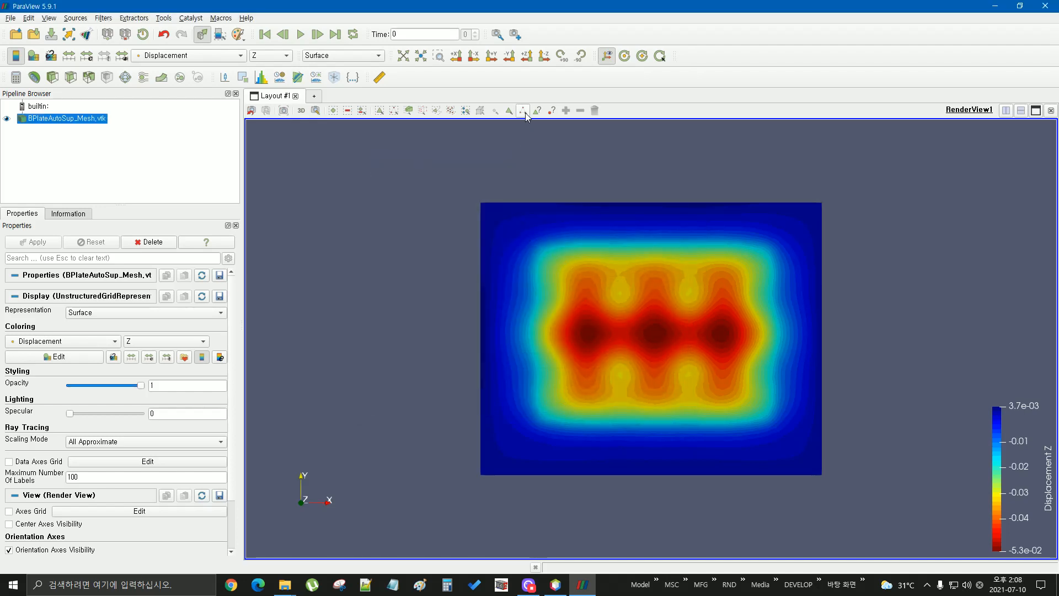
pyautogui.click(522, 110)
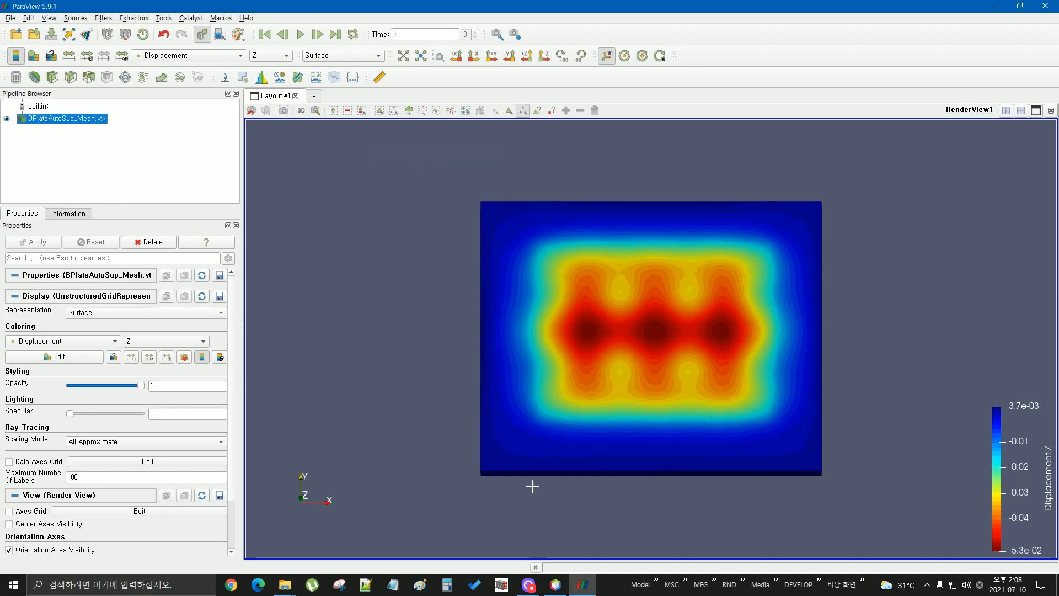
pyautogui.moveTo(532, 486); pyautogui.dragTo(501, 173)
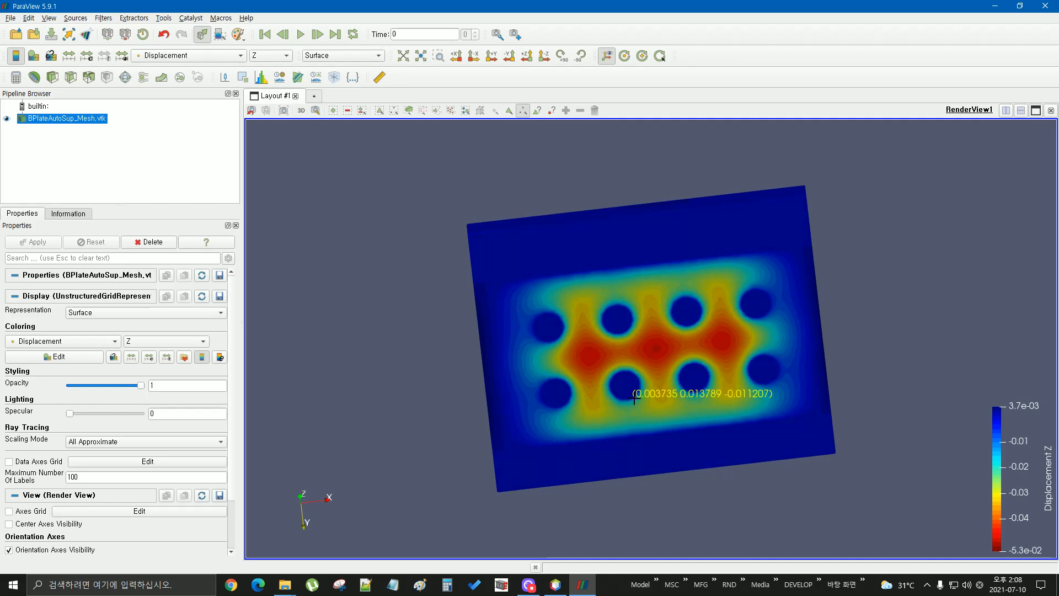
pyautogui.scroll(4, 635, 397)
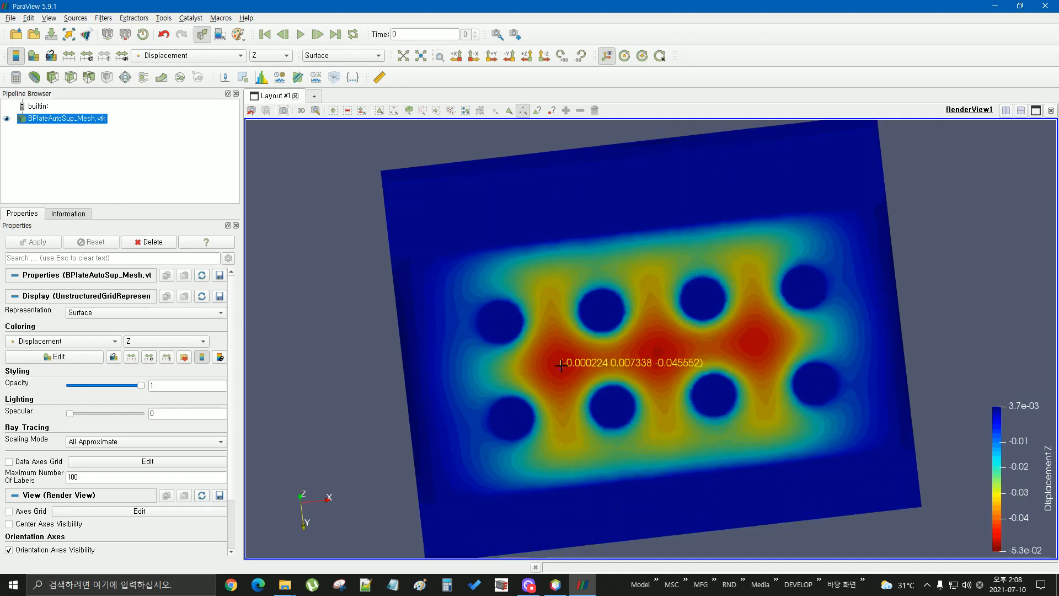
pyautogui.scroll(4, 664, 365)
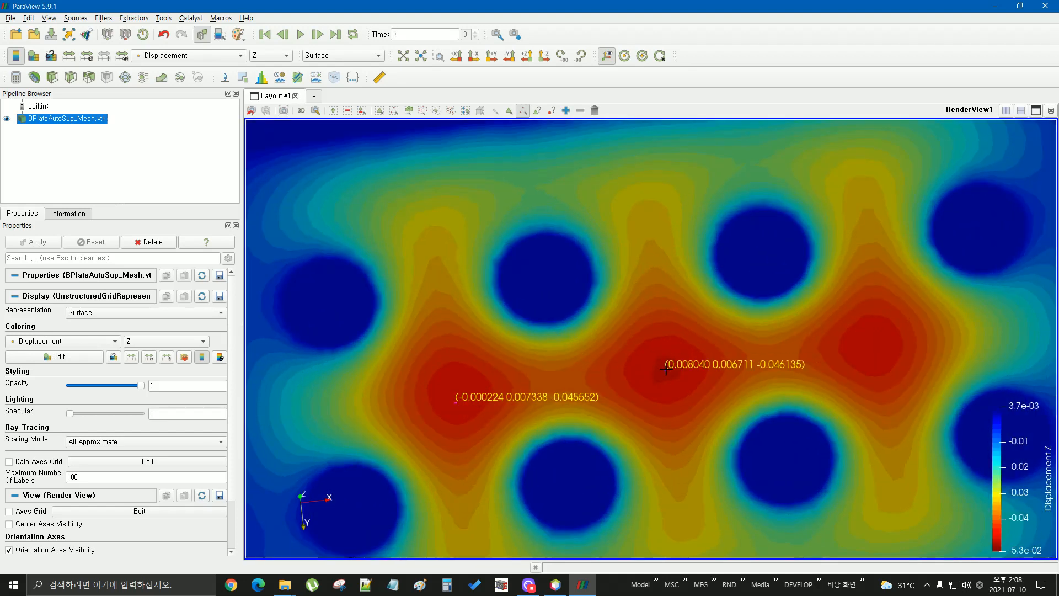
pyautogui.click(666, 369)
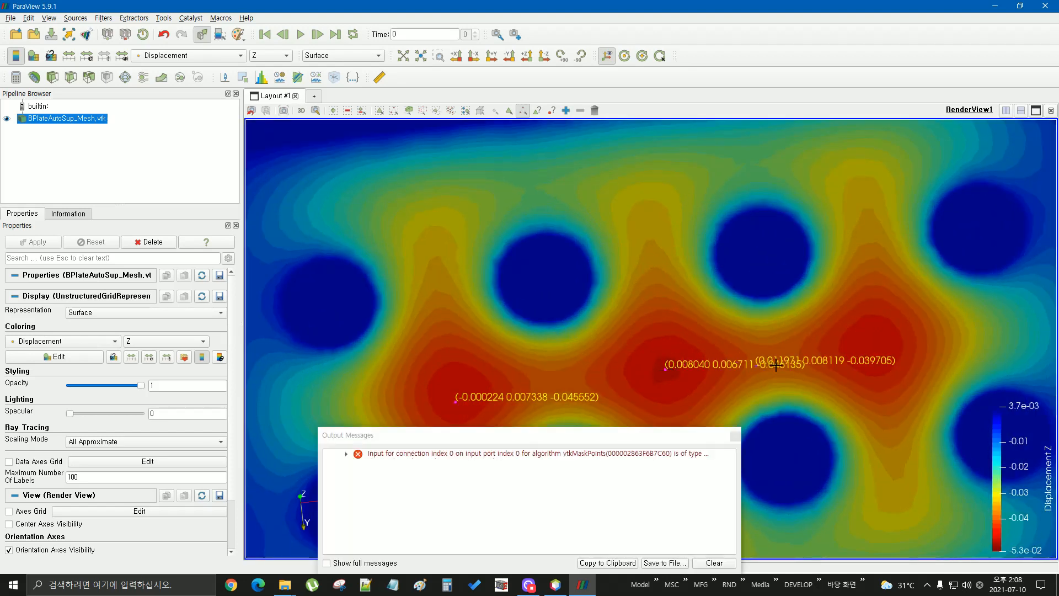
pyautogui.click(873, 348)
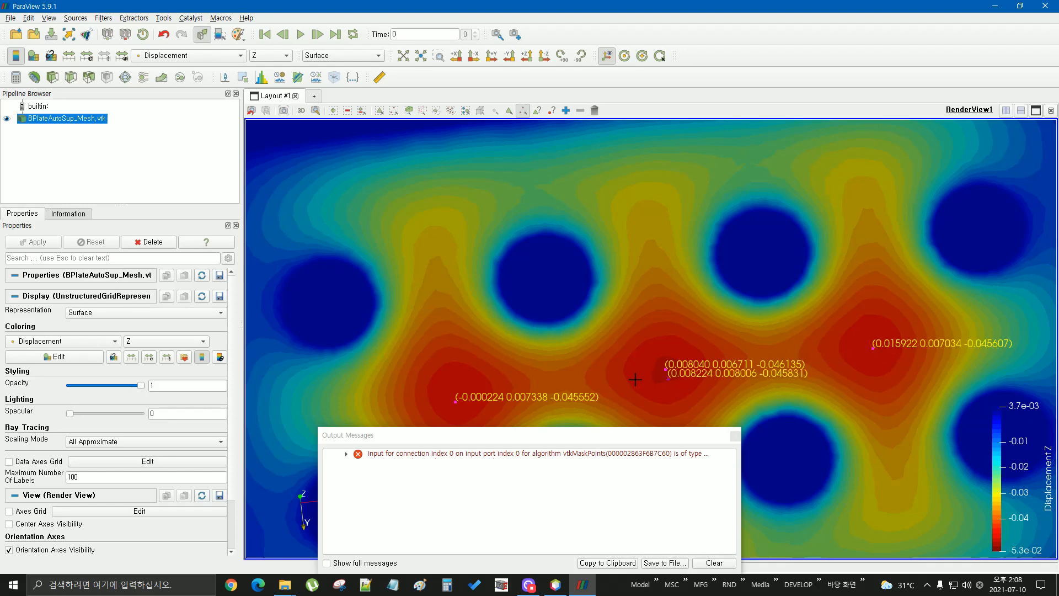
pyautogui.click(717, 562)
pyautogui.click(735, 436)
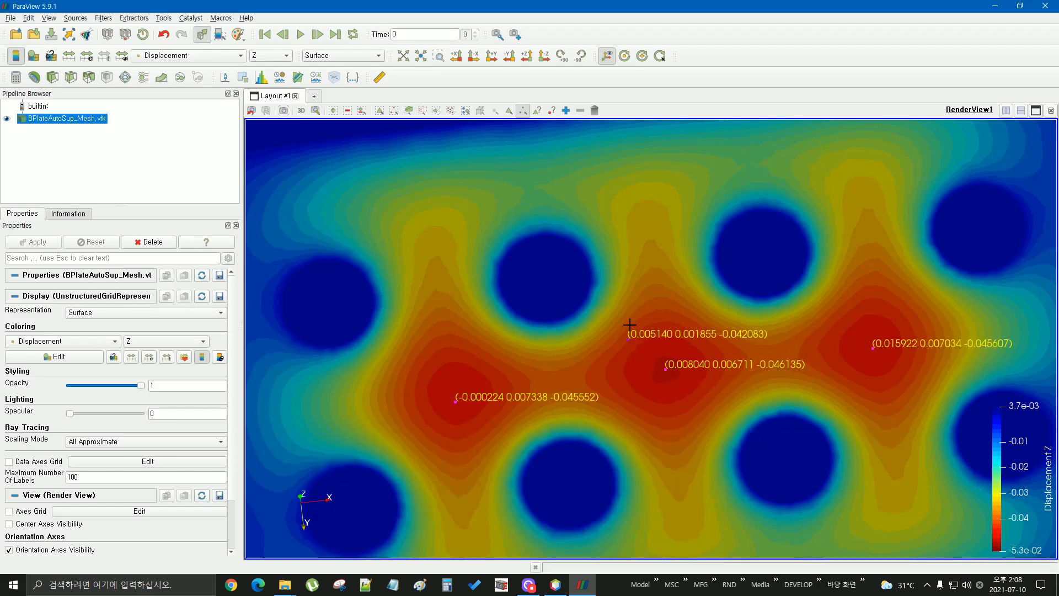
pyautogui.moveTo(631, 329); pyautogui.dragTo(626, 322)
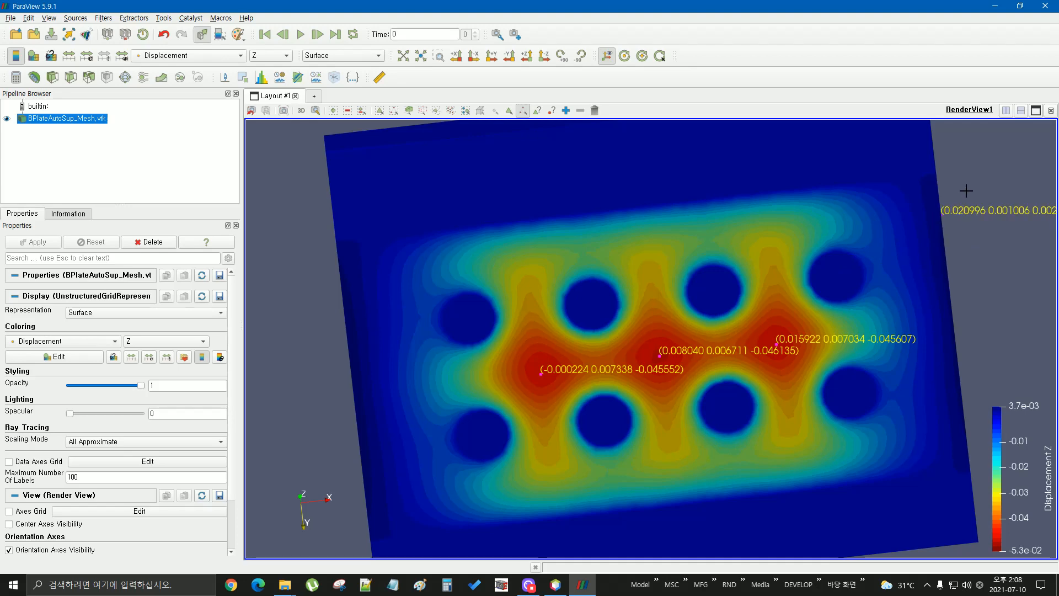
# View the plate's top side with the labels, end the point query, close ParaView and return to Mold Engineer.
pyautogui.moveTo(965, 190); pyautogui.dragTo(768, 405)
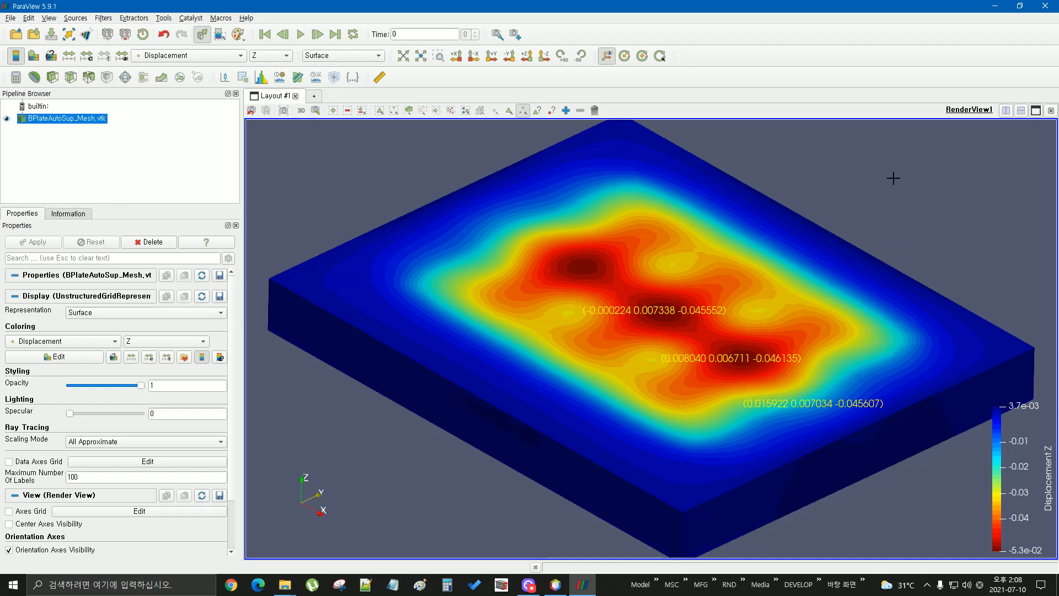
pyautogui.click(523, 110)
pyautogui.click(1045, 7)
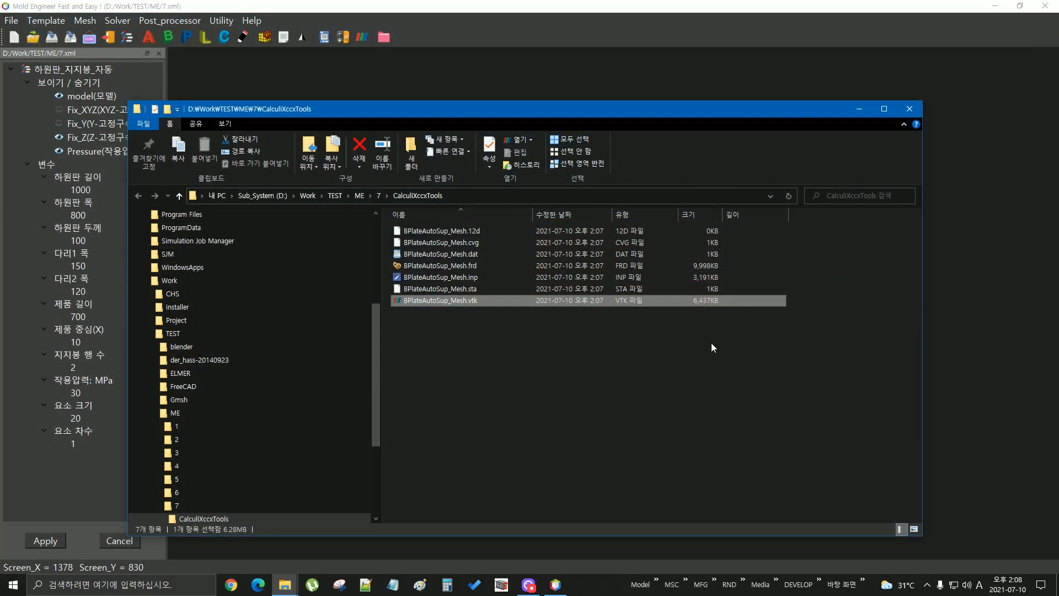
pyautogui.click(604, 5)
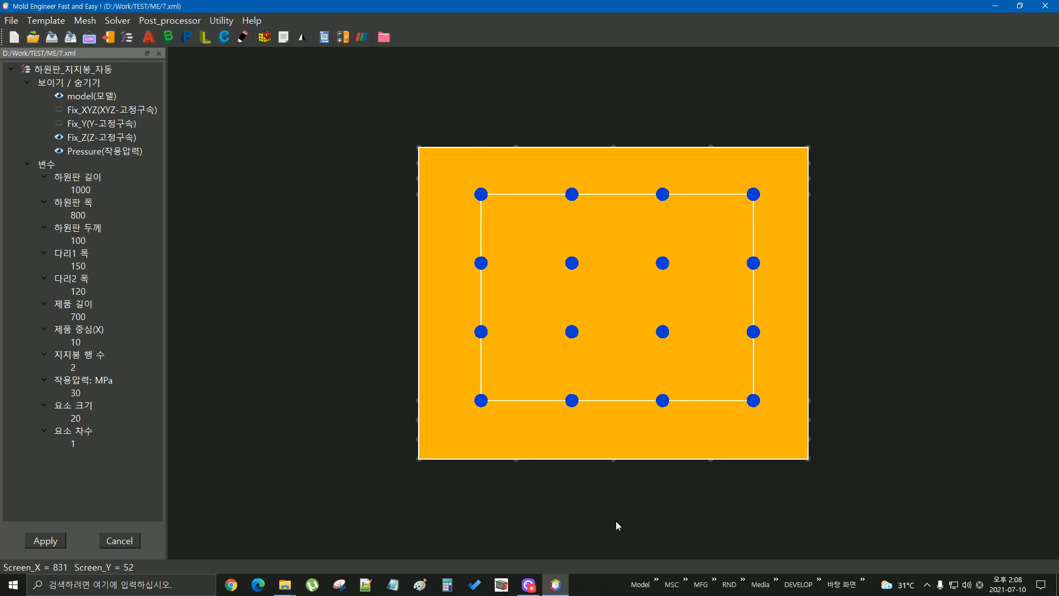
# Set the lower plate thickness to 150 and apply it to the model.
pyautogui.moveTo(611, 501); pyautogui.dragTo(682, 366)
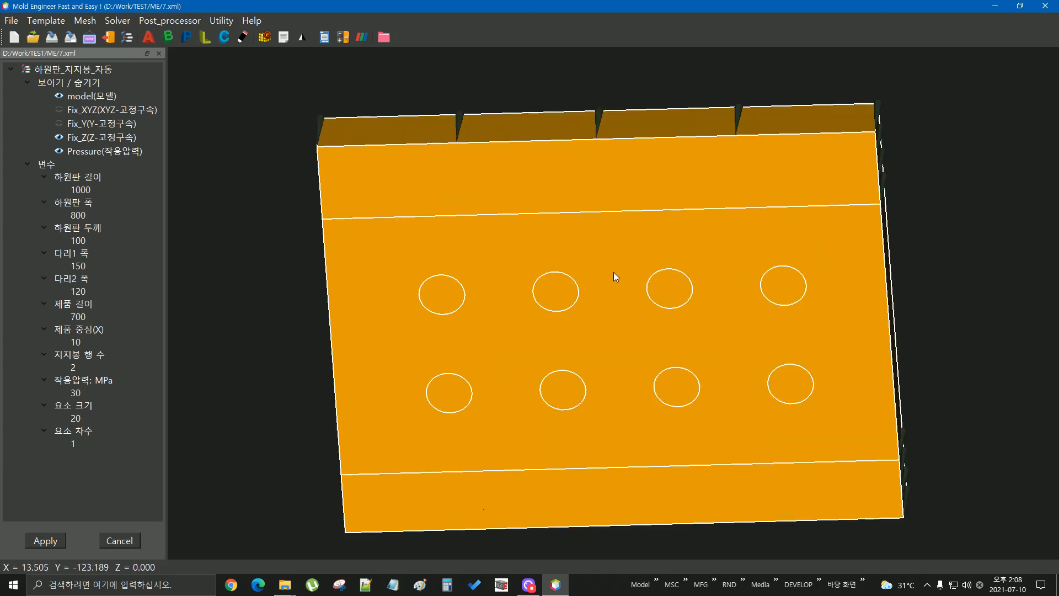
pyautogui.moveTo(614, 272); pyautogui.dragTo(540, 332, button='middle')
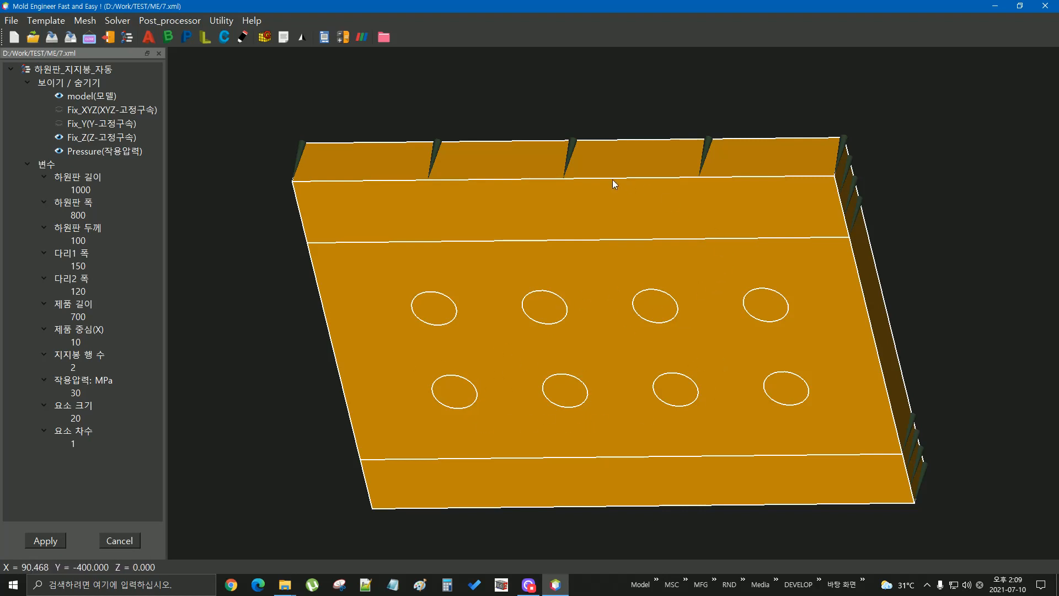
pyautogui.moveTo(612, 180); pyautogui.dragTo(823, 273)
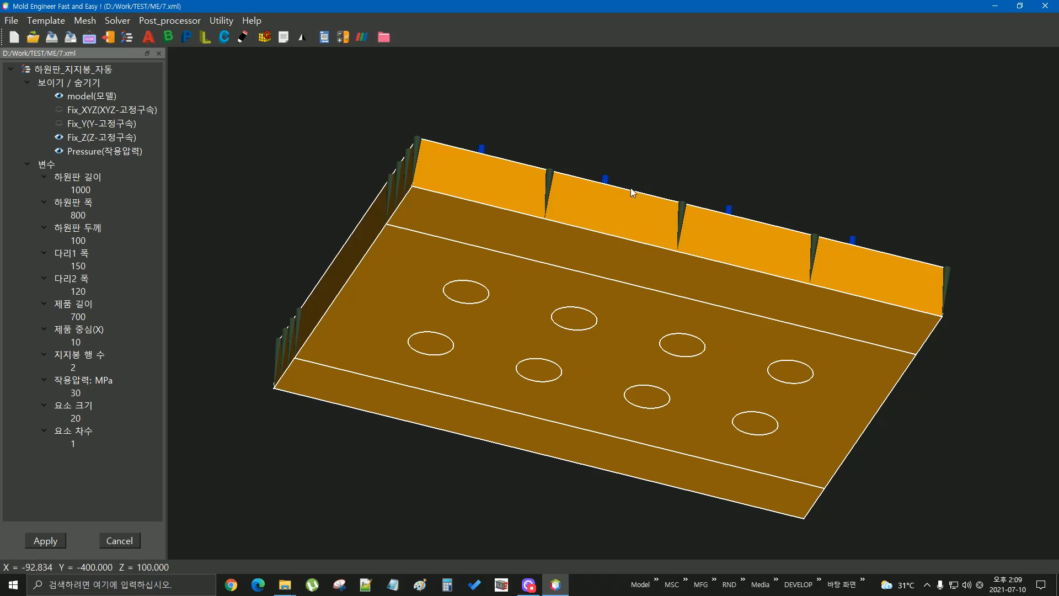
pyautogui.moveTo(614, 187); pyautogui.dragTo(588, 353)
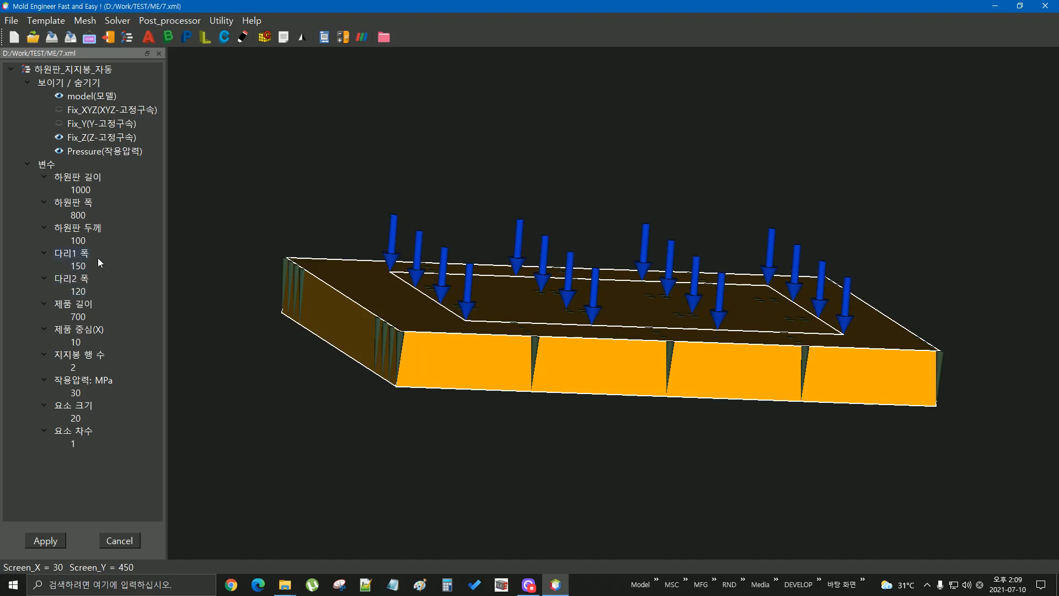
pyautogui.doubleClick(79, 241)
pyautogui.write('150')
pyautogui.click(46, 540)
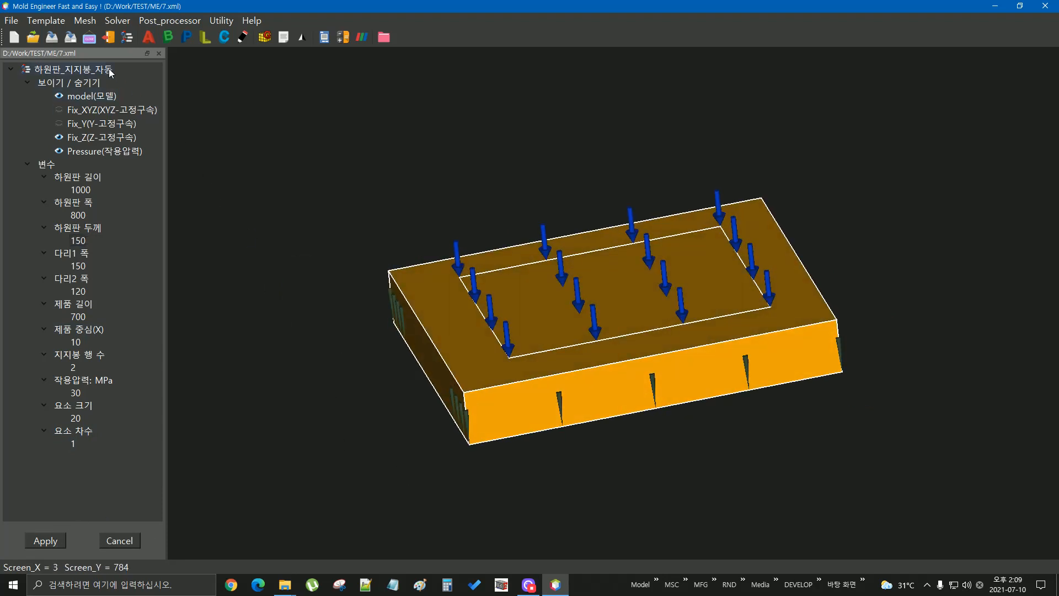
# Save the project under the new name 8 in the ME folder.
pyautogui.click(71, 38)
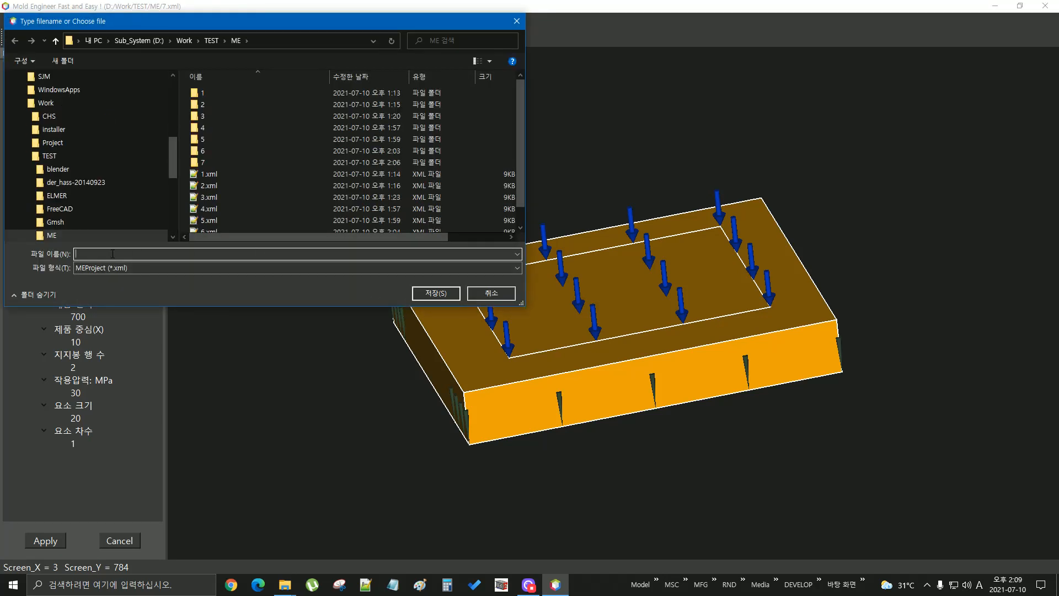
pyautogui.write('8')
pyautogui.click(435, 293)
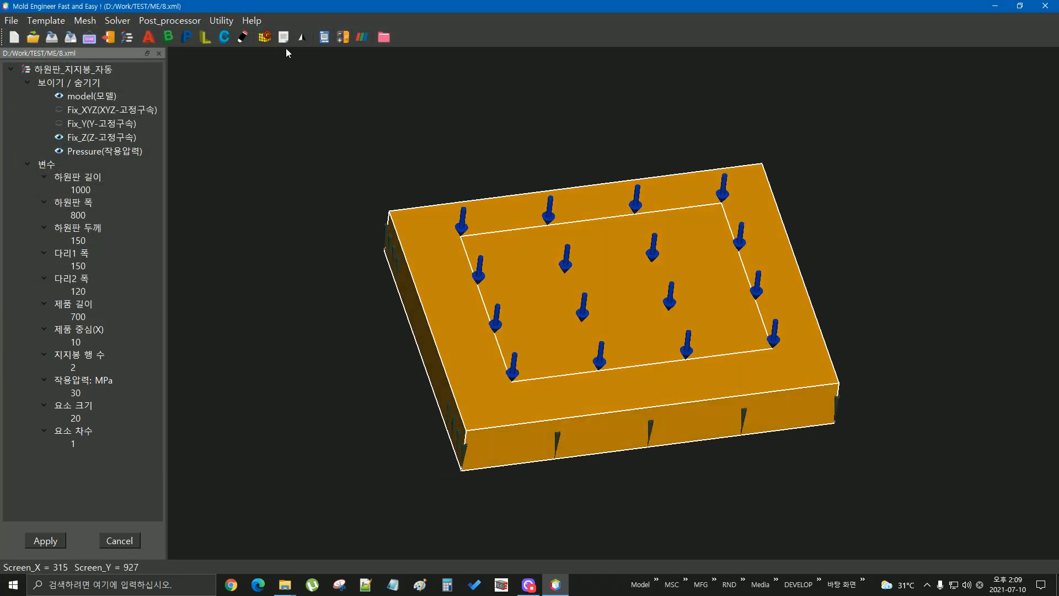
# Mesh the 150-thick plate and run the solver on it.
pyautogui.click(267, 39)
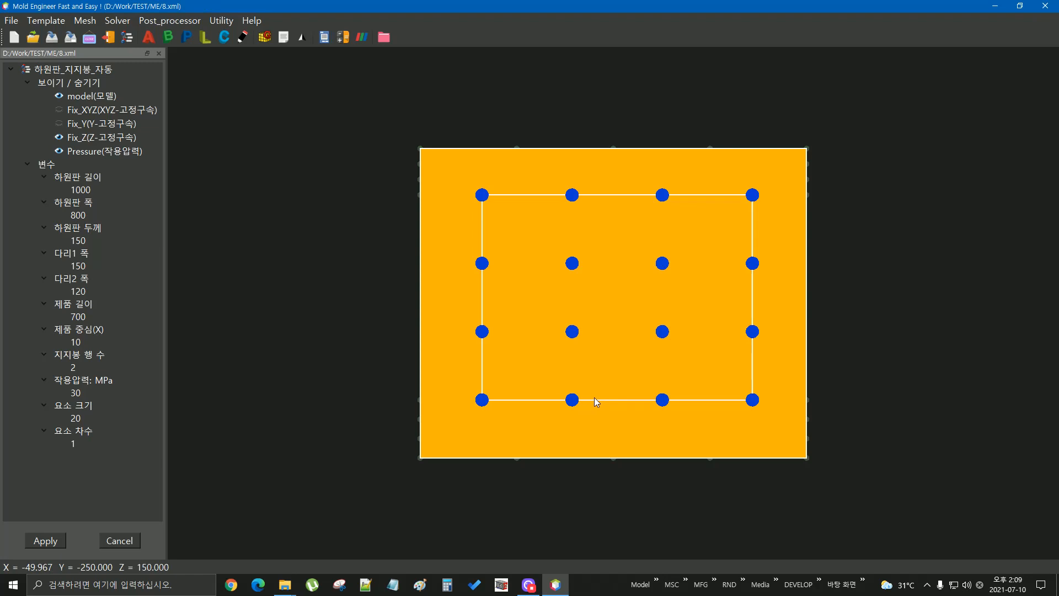
pyautogui.click(344, 39)
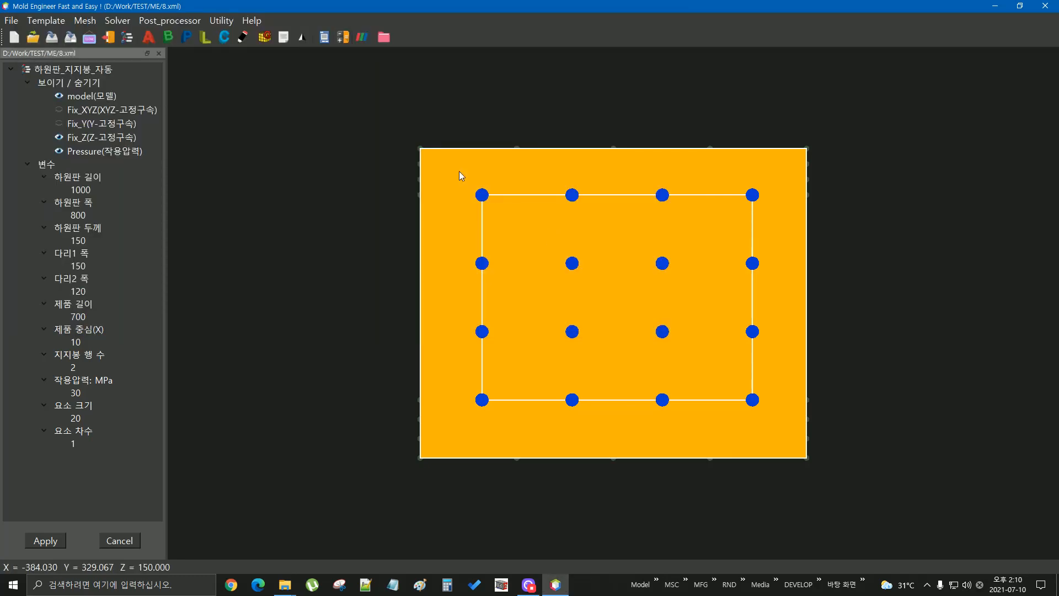
# Open the 150-thick plate's results in CalculiX GraphiX and display the D3 component of the DISP dataset.
pyautogui.click(217, 22)
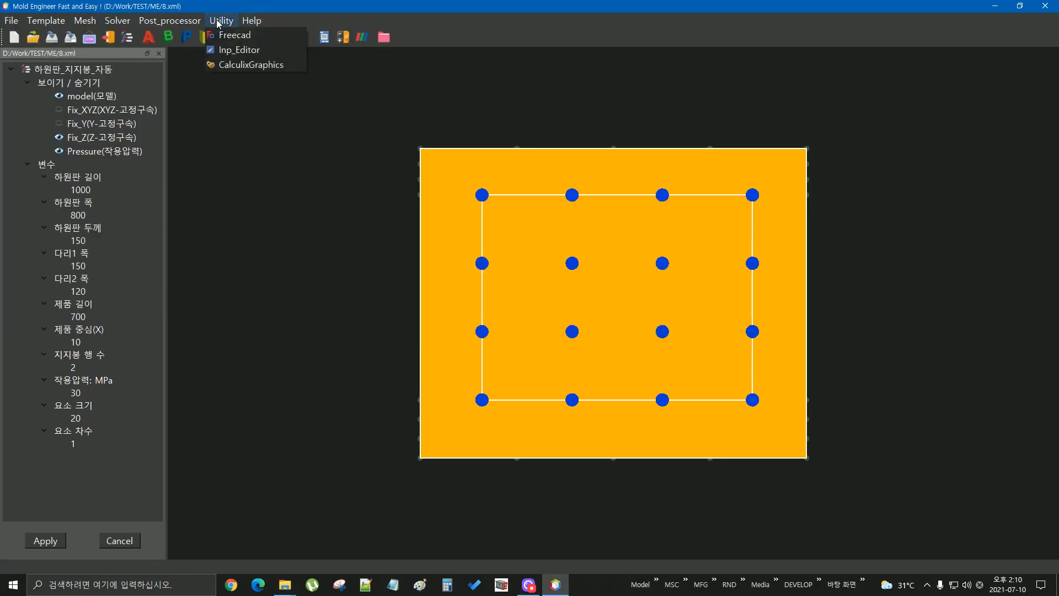
pyautogui.click(237, 65)
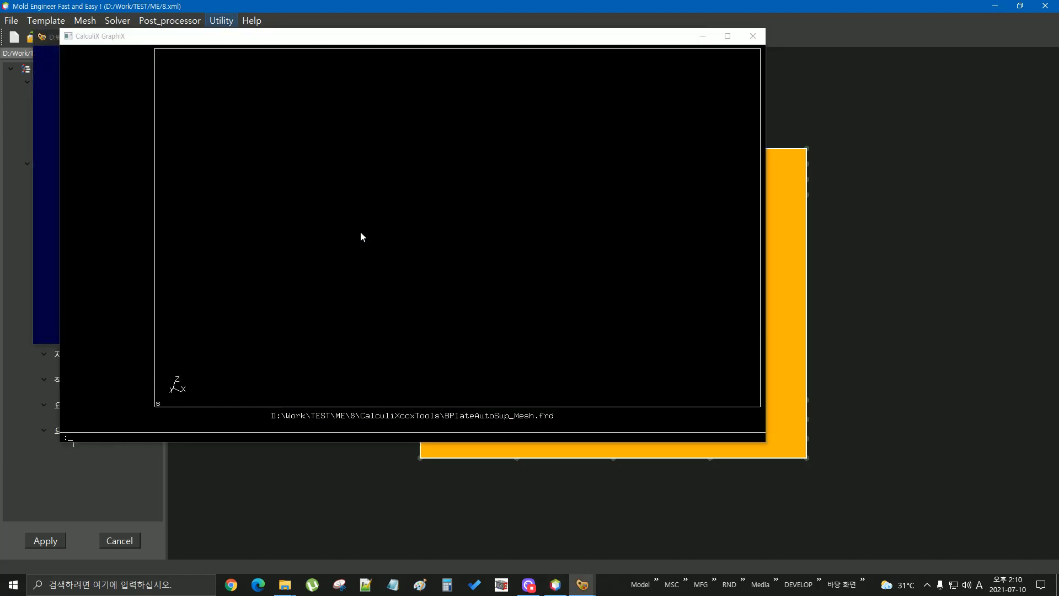
pyautogui.click(135, 116)
pyautogui.moveTo(165, 119)
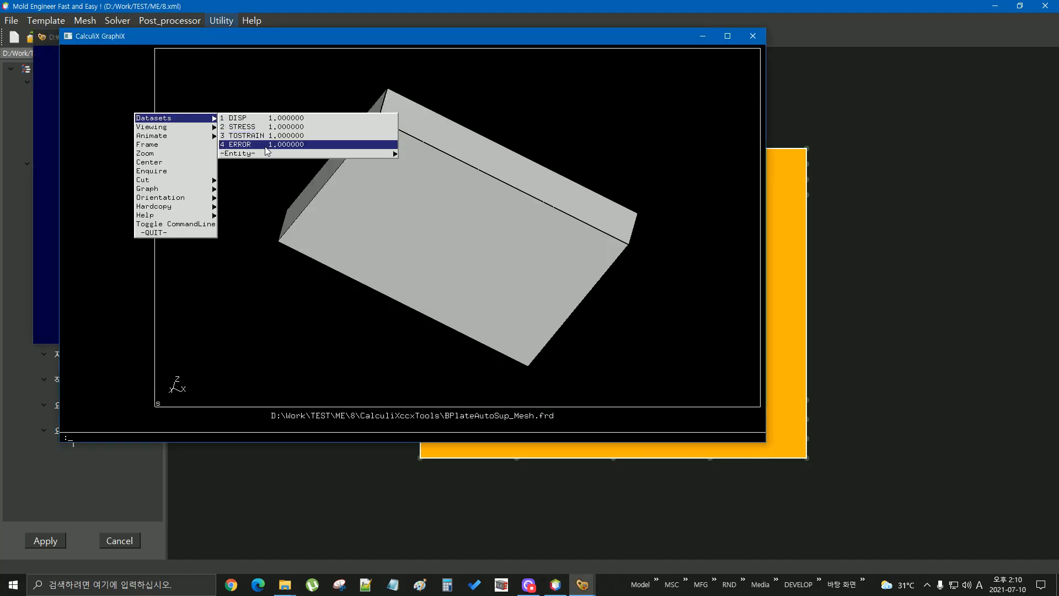
pyautogui.moveTo(277, 155)
pyautogui.click(417, 171)
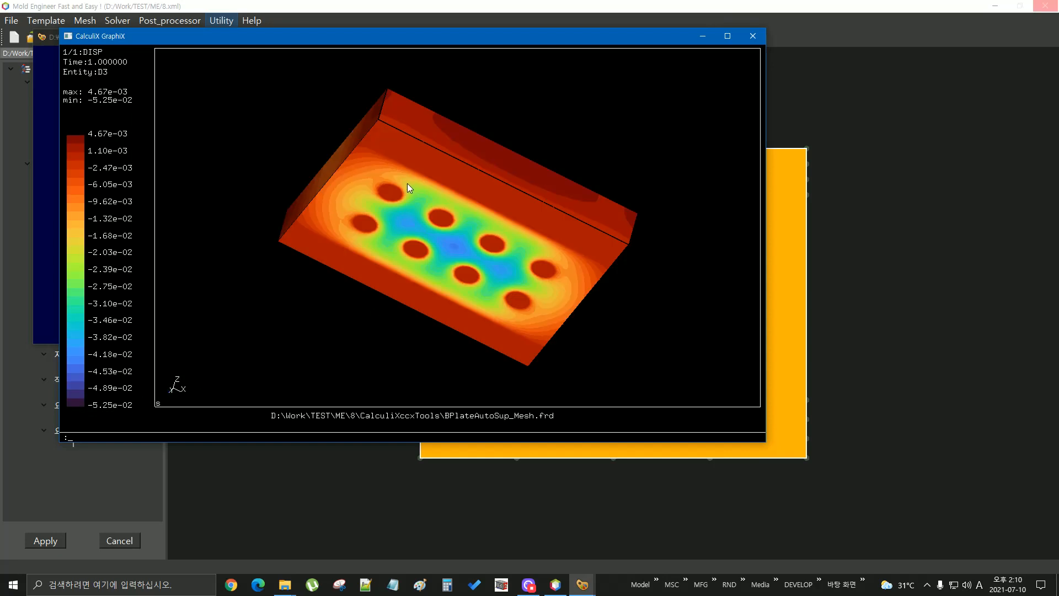
# Examine the D3 displacement across the plate's top face and around the pillars on its underside in a maximized window.
pyautogui.moveTo(408, 185); pyautogui.dragTo(578, 287)
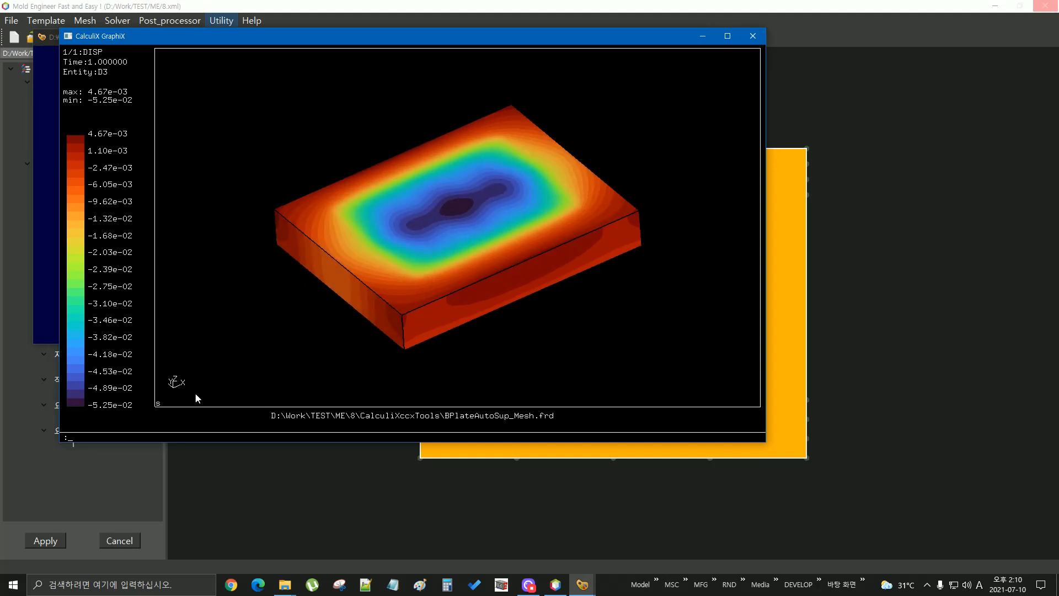
pyautogui.moveTo(440, 261); pyautogui.dragTo(445, 251)
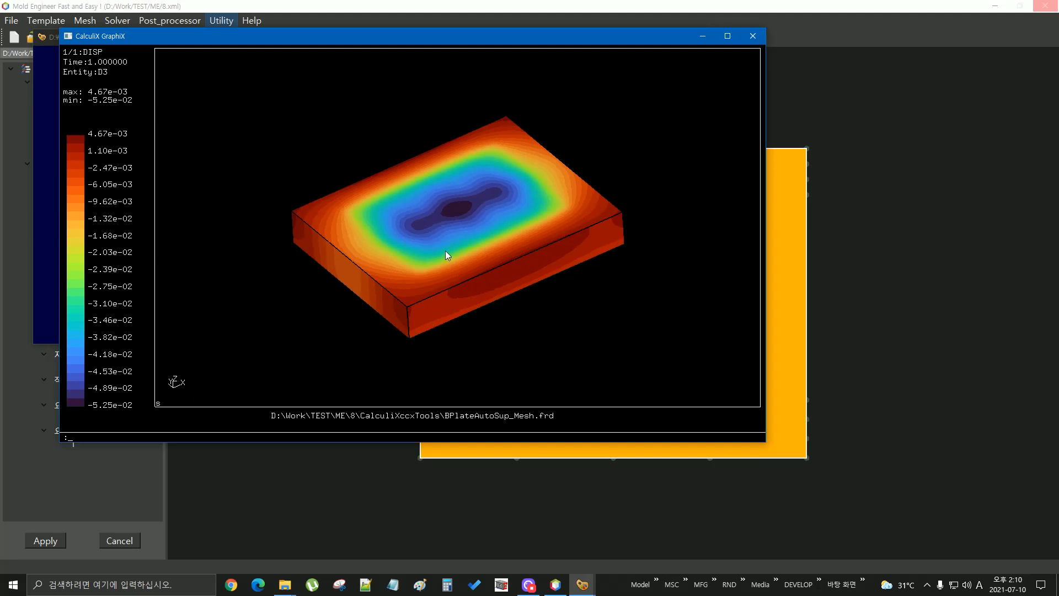
pyautogui.click(728, 36)
pyautogui.moveTo(624, 257); pyautogui.dragTo(618, 357, button='middle')
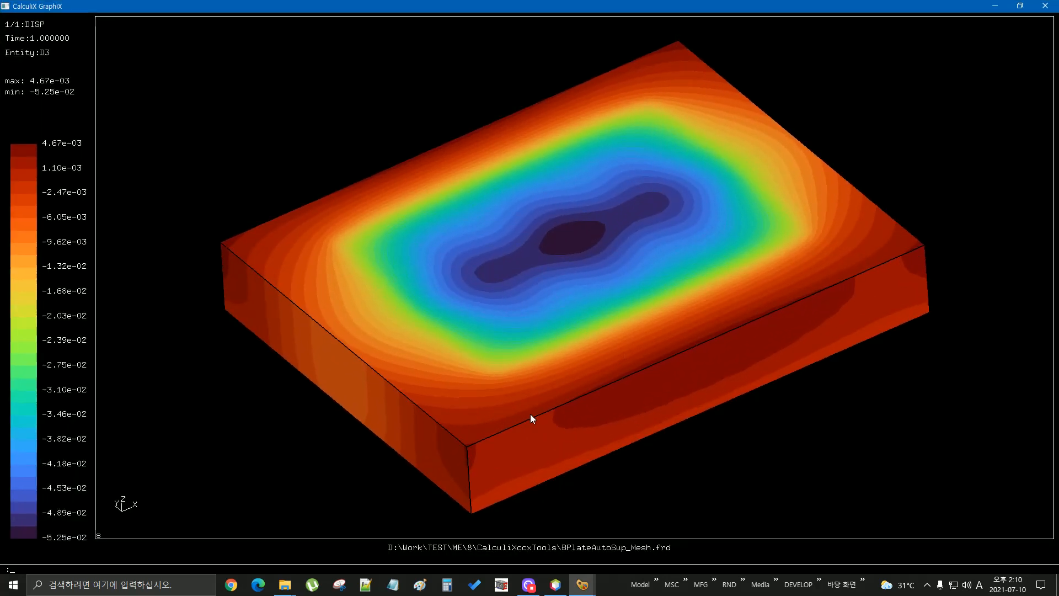
pyautogui.moveTo(530, 413); pyautogui.dragTo(507, 405)
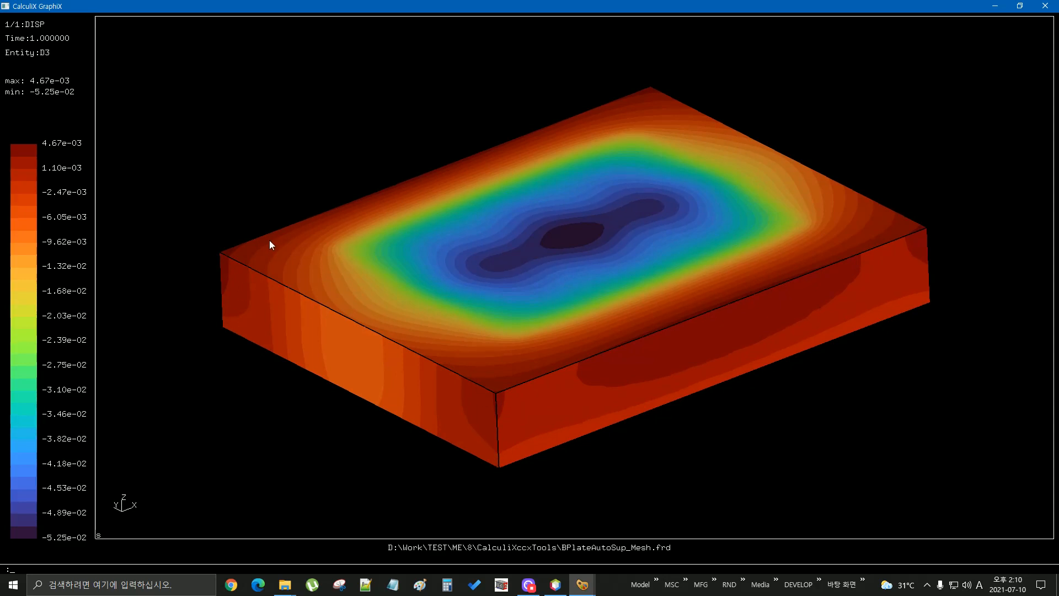
pyautogui.moveTo(269, 241); pyautogui.dragTo(281, 227)
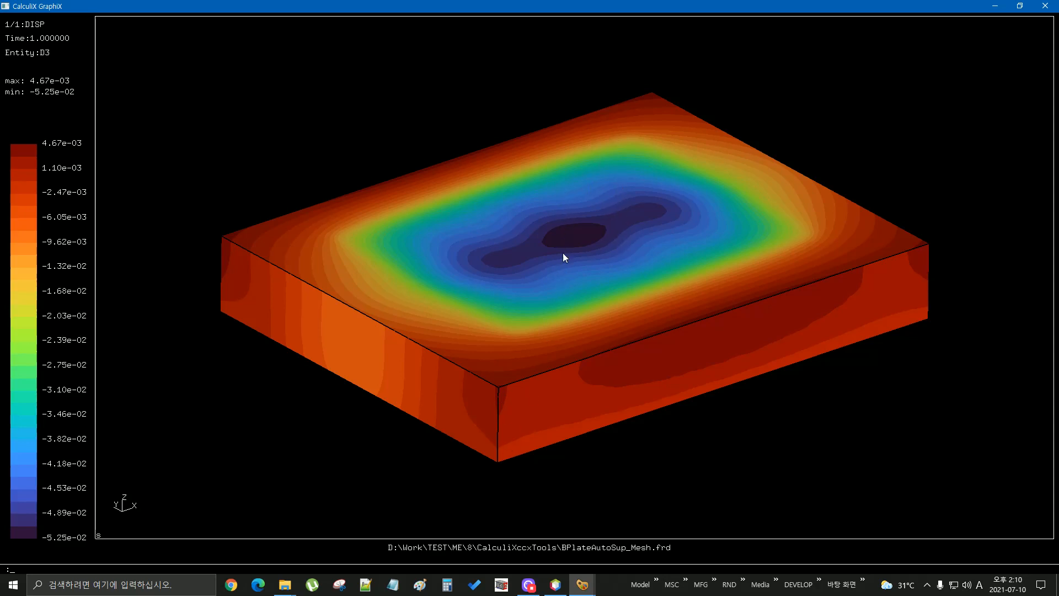
pyautogui.moveTo(575, 438); pyautogui.dragTo(548, 214)
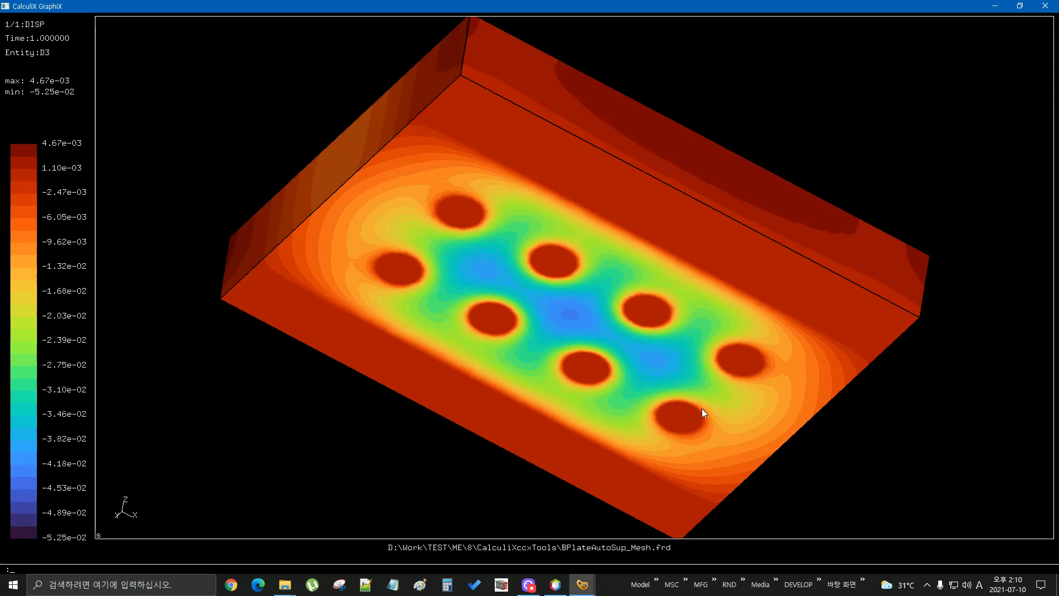
pyautogui.moveTo(477, 247); pyautogui.dragTo(512, 190)
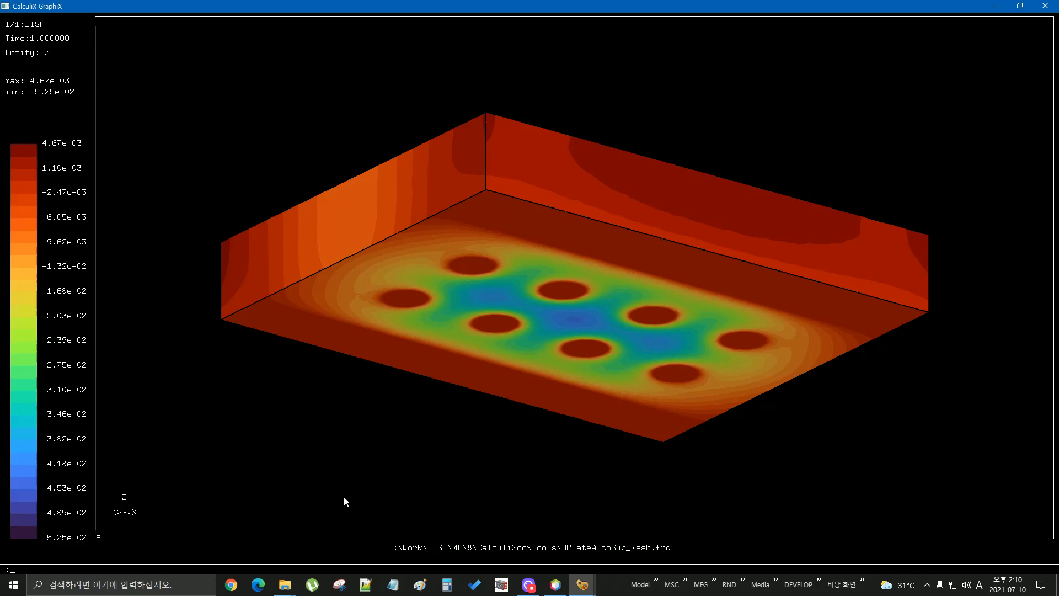
# Close all open File Explorer windows and open a fresh one.
pyautogui.click(284, 586)
pyautogui.rightClick(284, 590)
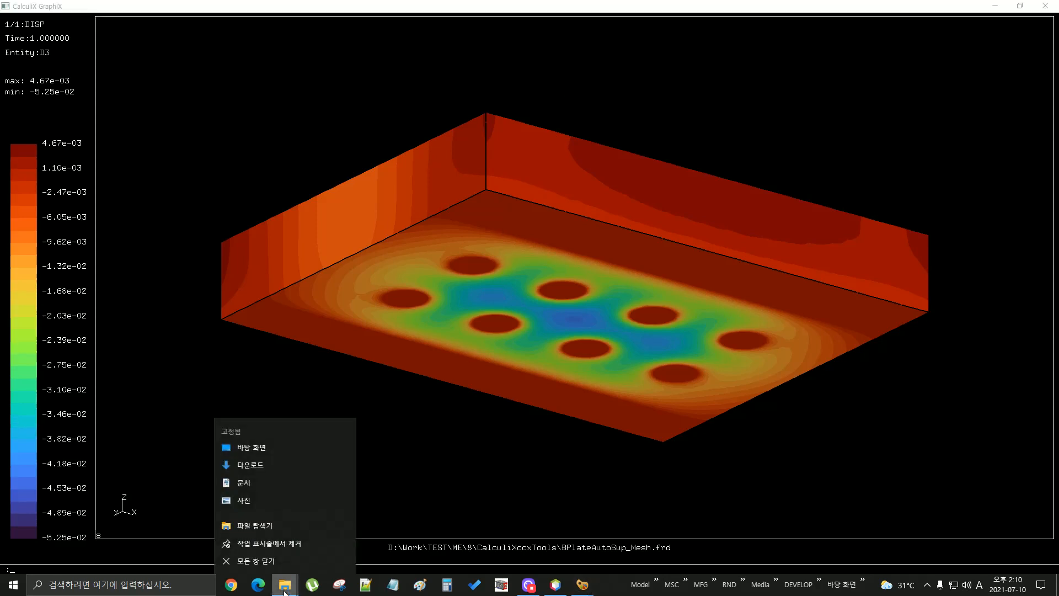
pyautogui.click(258, 562)
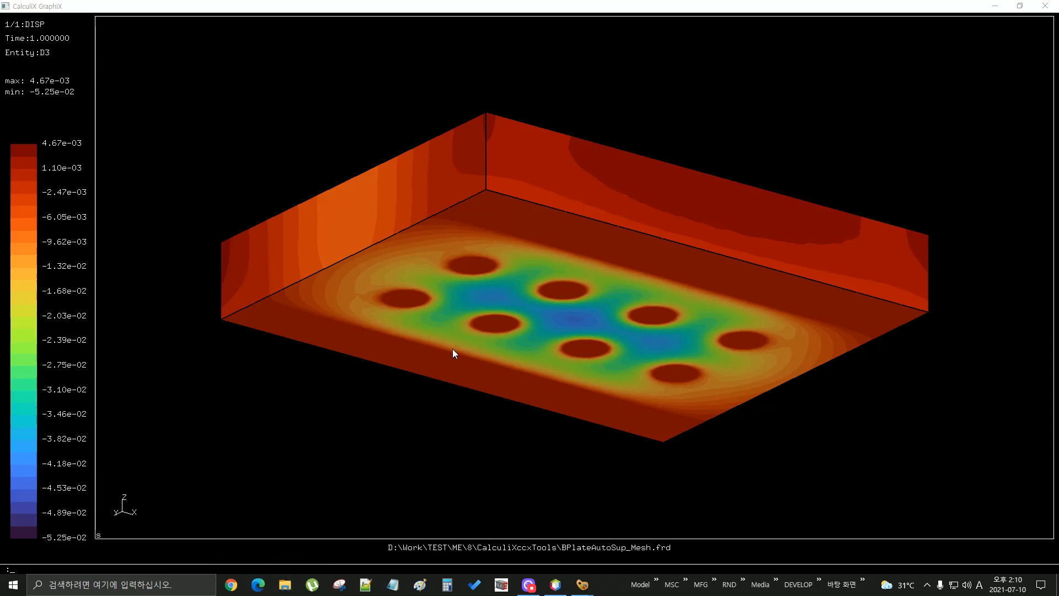
pyautogui.press('super+e')
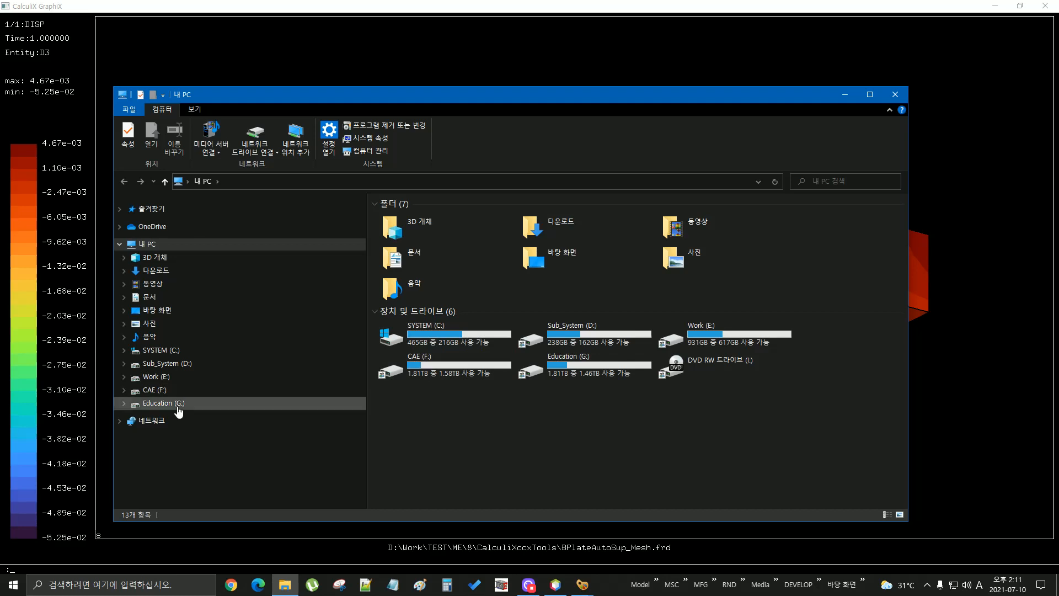
pyautogui.click(161, 380)
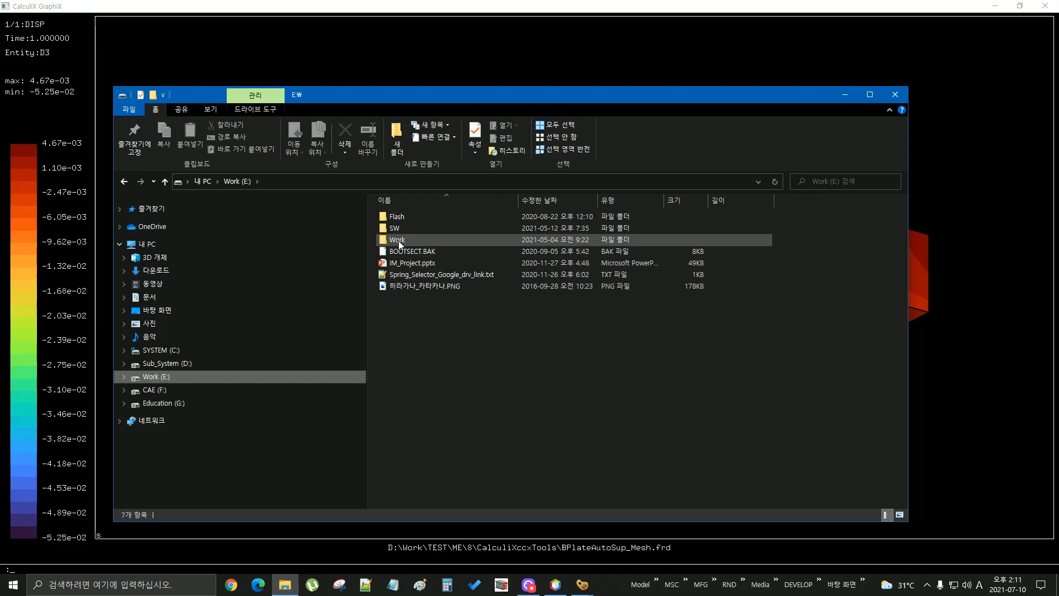
pyautogui.doubleClick(399, 241)
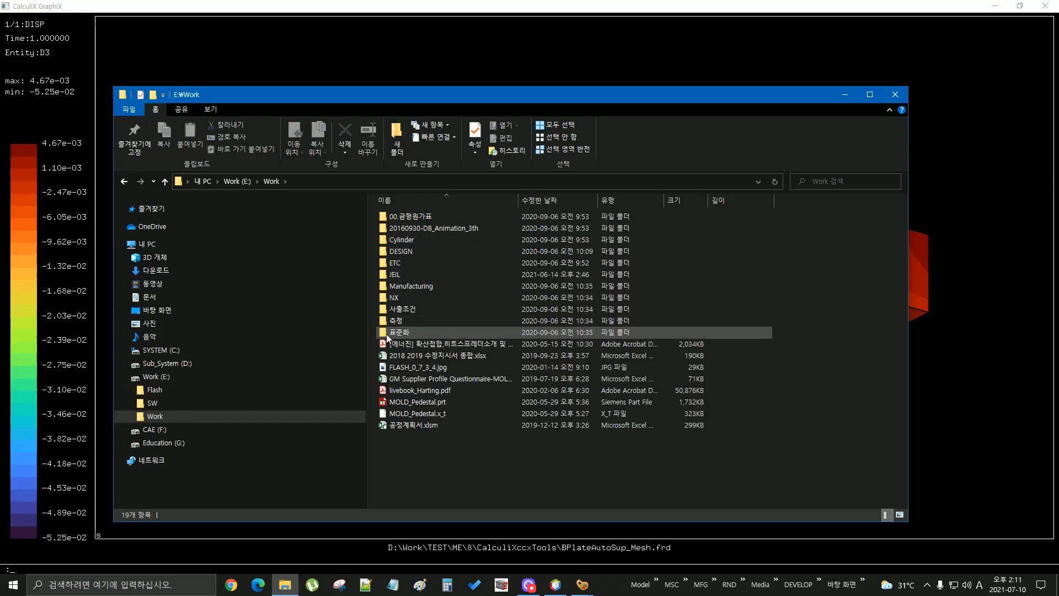
pyautogui.doubleClick(400, 334)
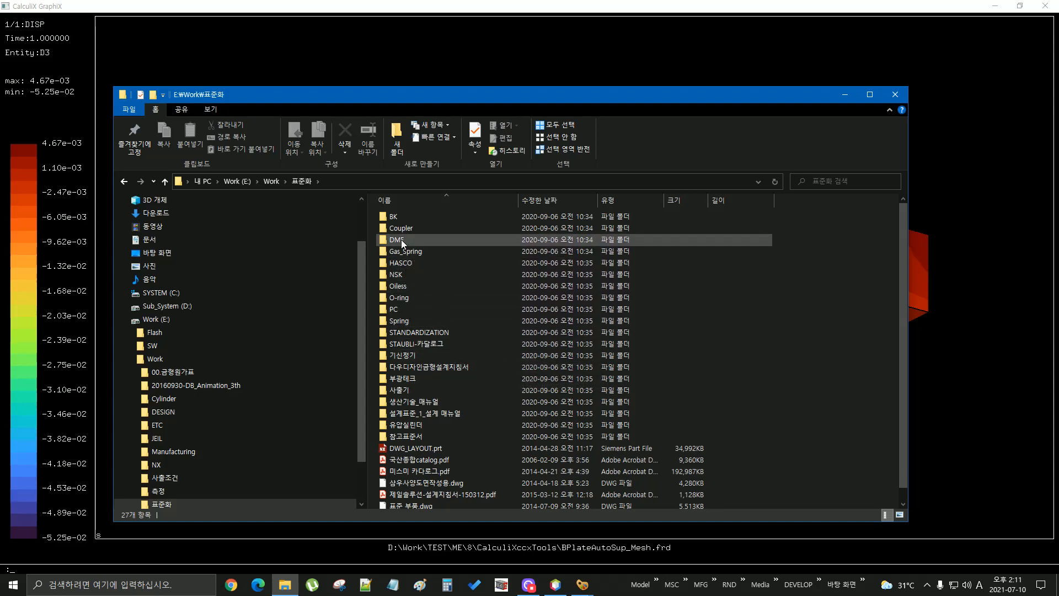
pyautogui.click(124, 320)
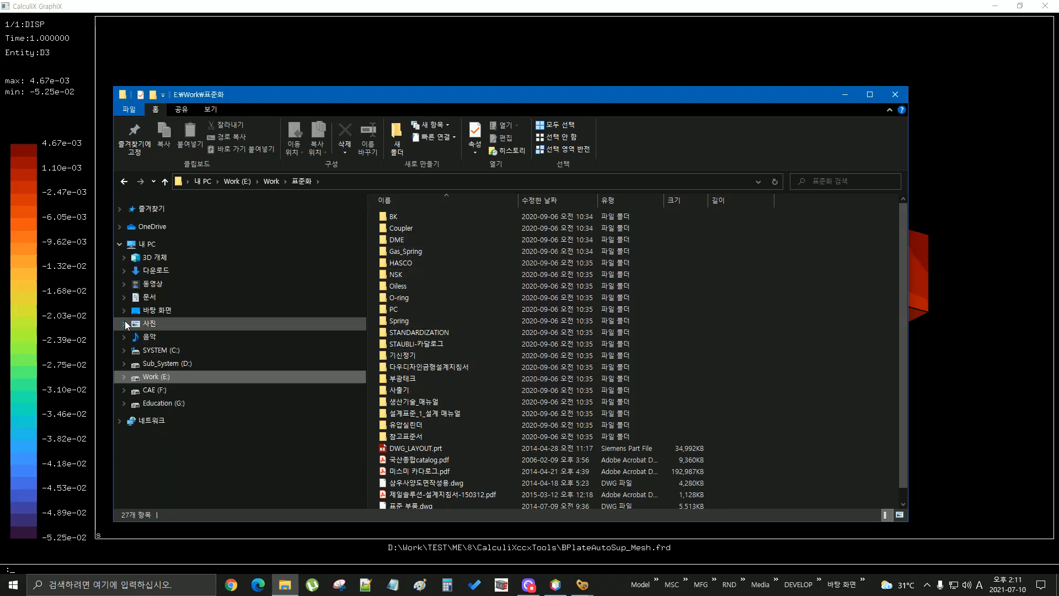
# Open STANDARD_MB_MV.xlsx in Excel from the 계산기 folder under 교육_자문\사출금형 기술인원 기본능력 on the Education (G:) drive.
pyautogui.click(156, 404)
pyautogui.doubleClick(404, 273)
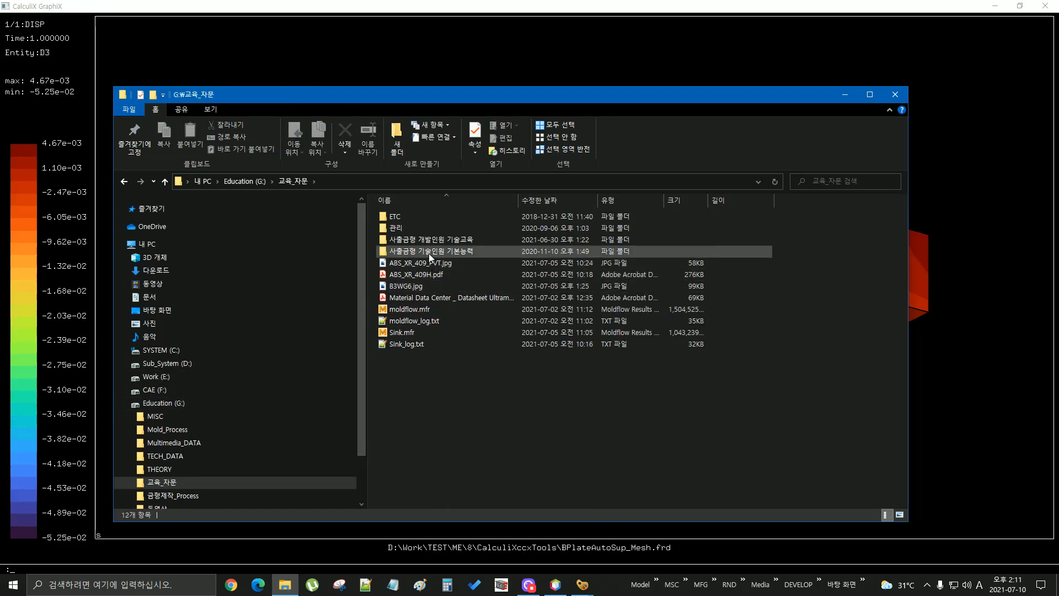
pyautogui.doubleClick(429, 253)
pyautogui.doubleClick(399, 228)
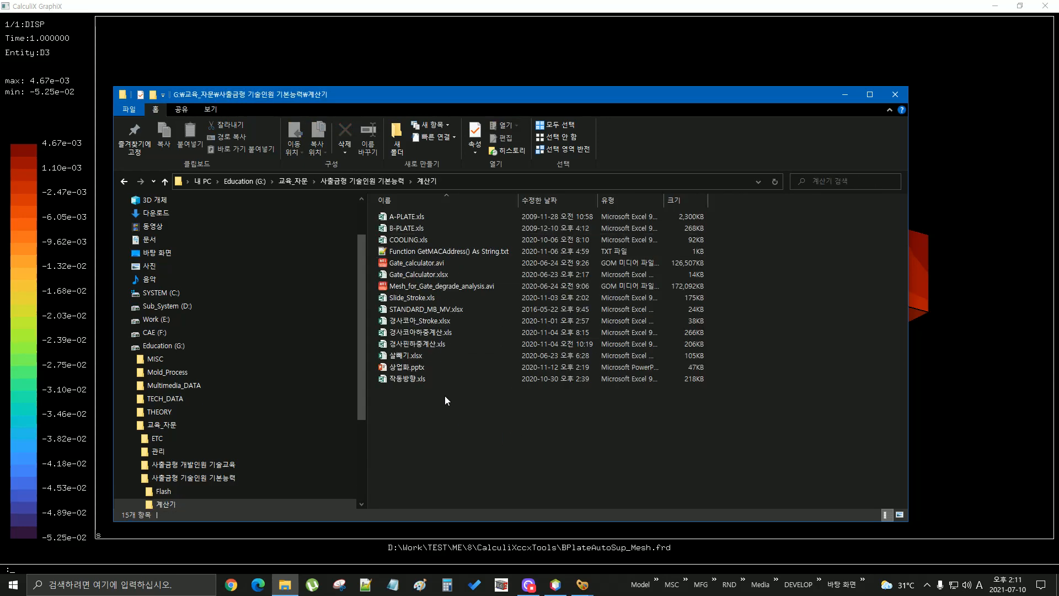
pyautogui.click(425, 312)
pyautogui.doubleClick(425, 312)
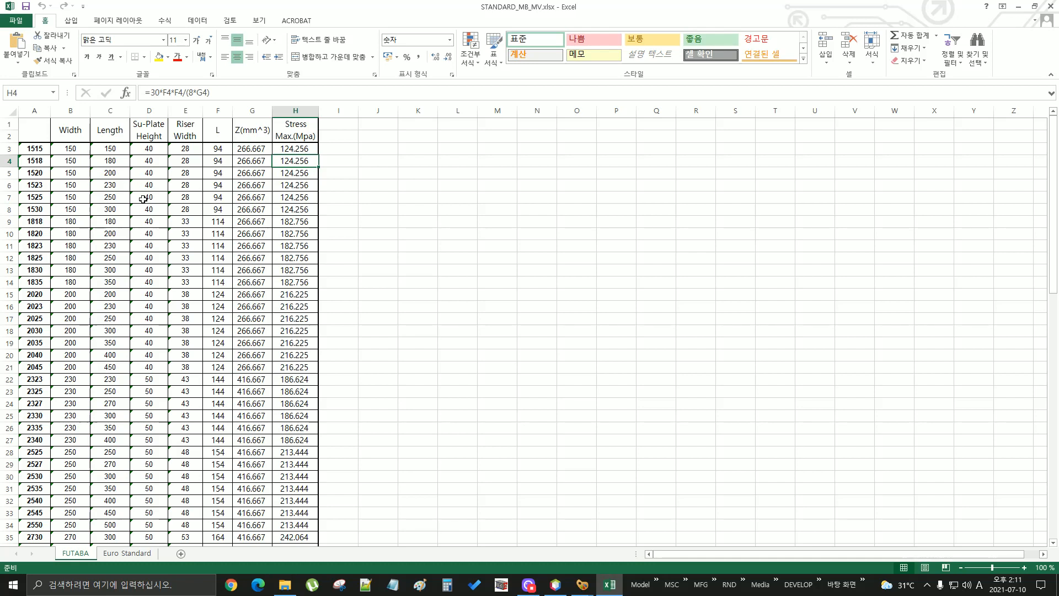
# Review the Su-Plate Height values across all mold base sizes on the FUTABA sheet.
pyautogui.click(148, 149)
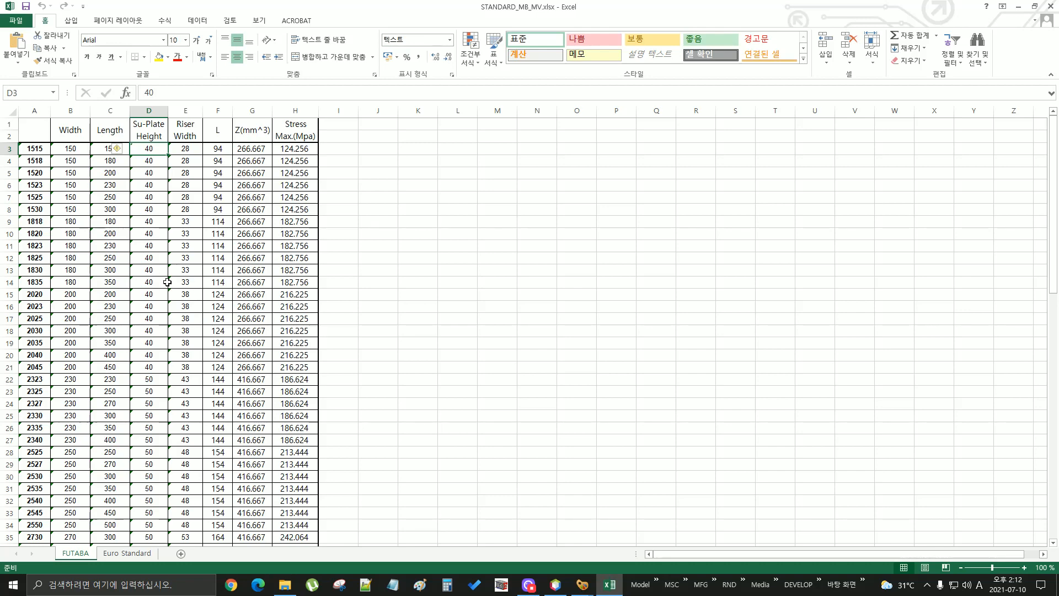
pyautogui.scroll(-7, 167, 281)
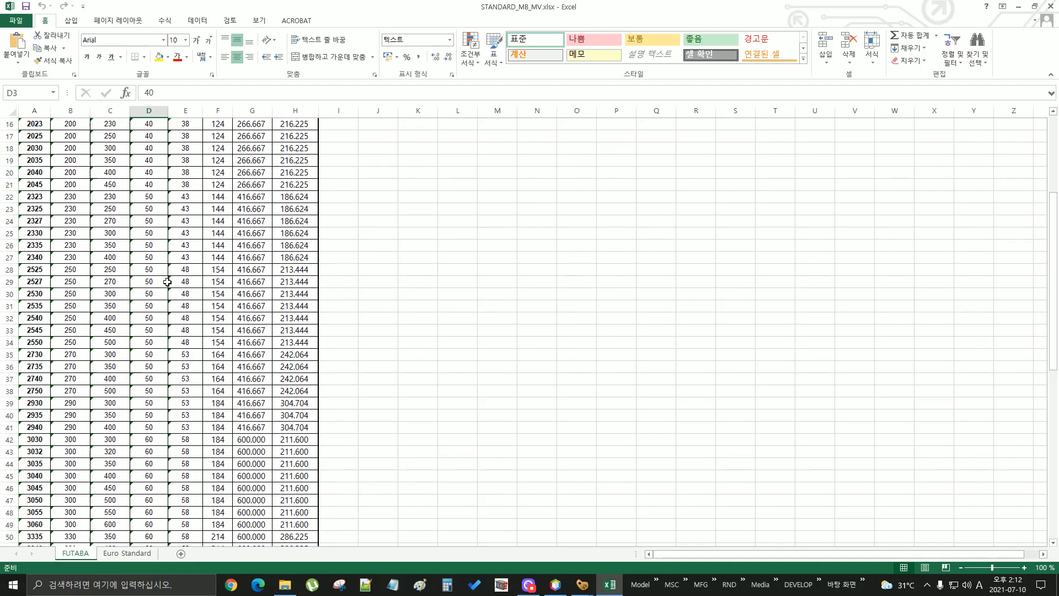
pyautogui.scroll(-7, 167, 282)
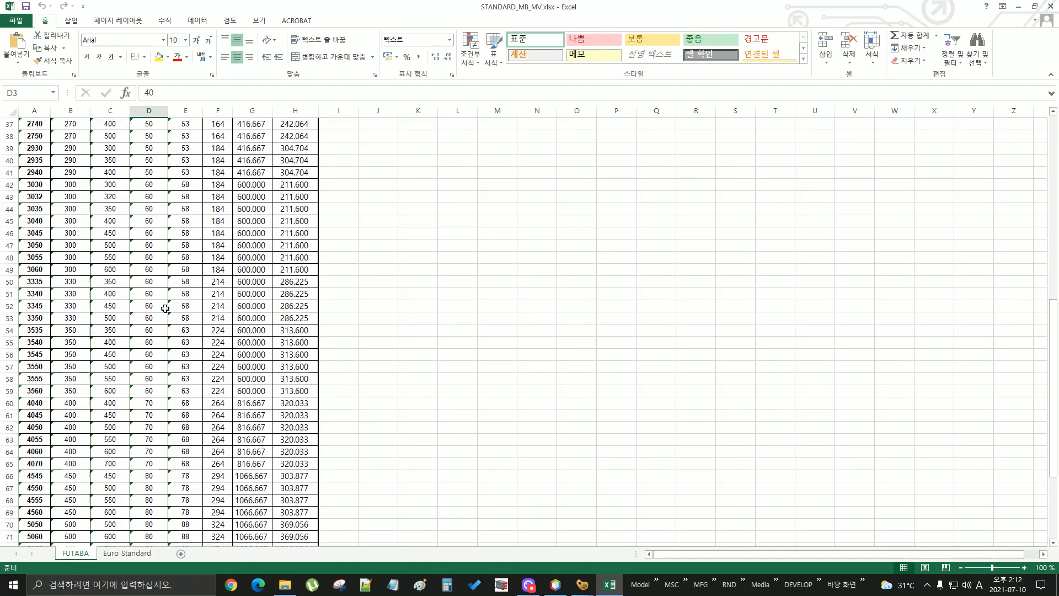
pyautogui.scroll(-5, 165, 320)
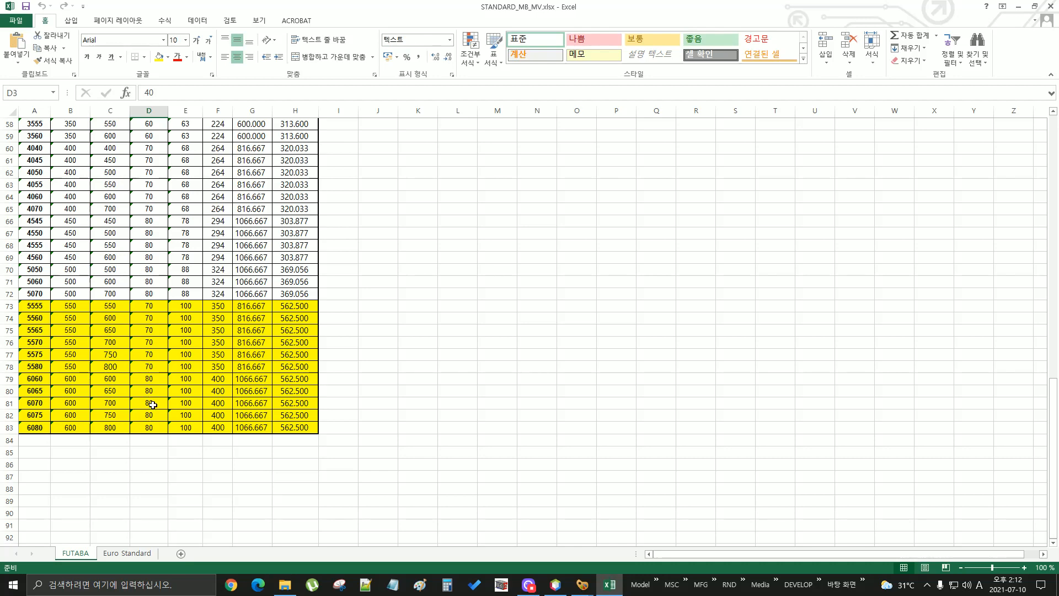
pyautogui.scroll(3, 152, 401)
pyautogui.scroll(16, 152, 401)
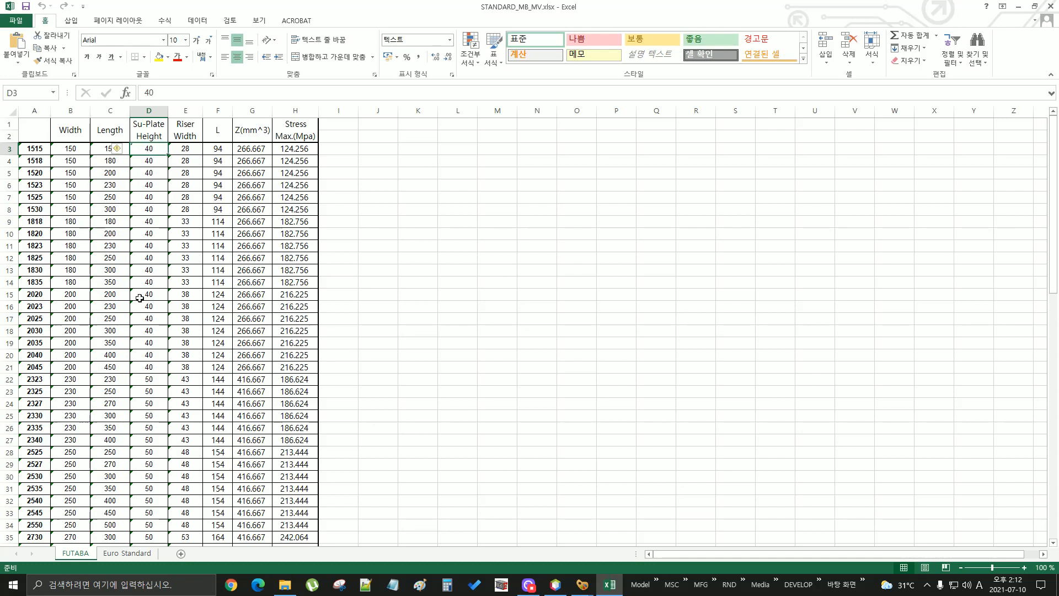
# Examine the Su-Plate Height values from the smallest to the largest mold base on the Euro Standard sheet.
pyautogui.click(125, 553)
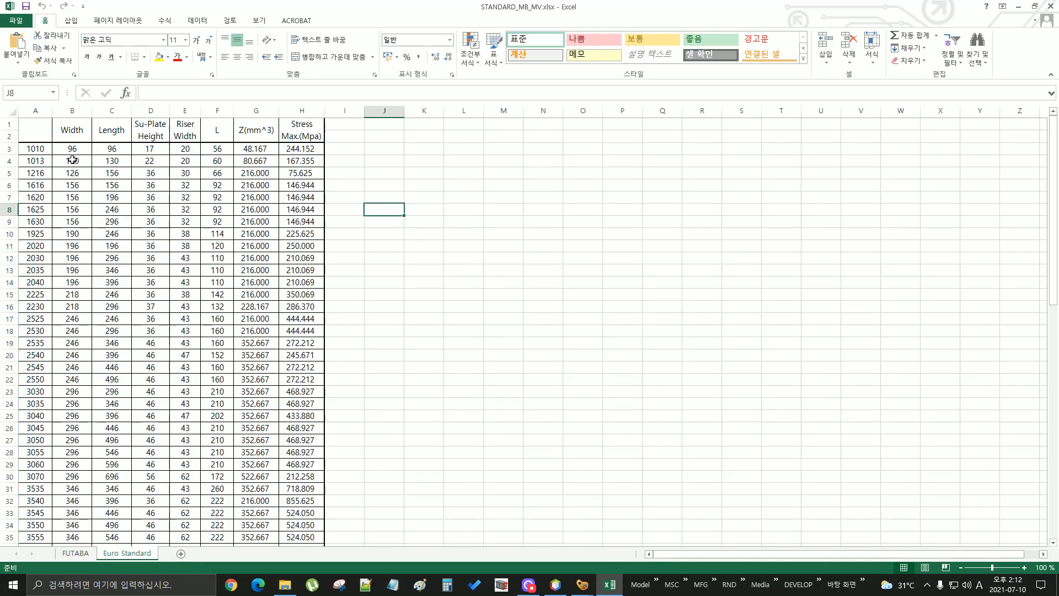
pyautogui.click(158, 147)
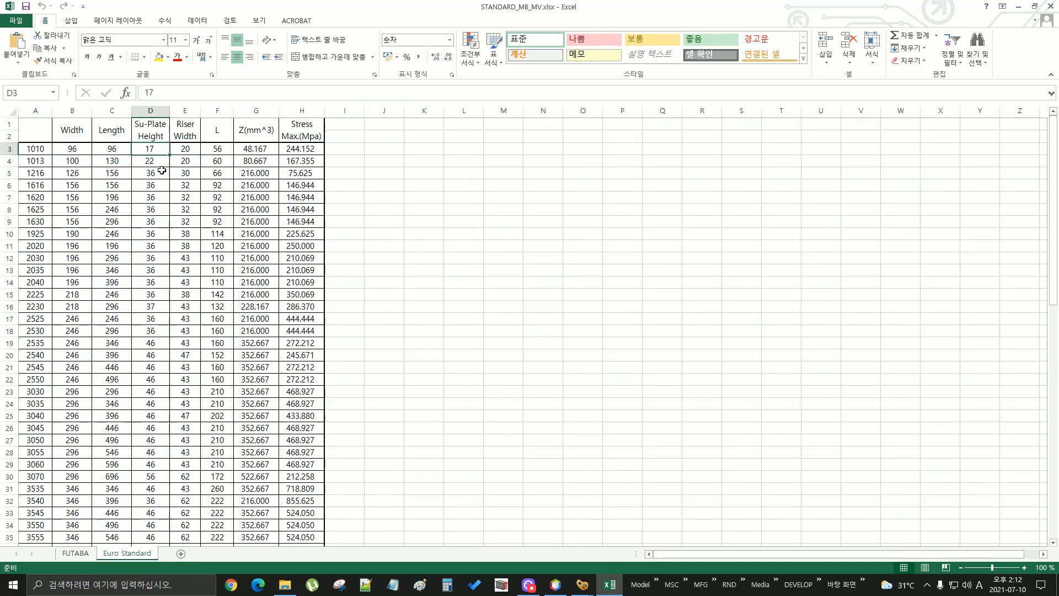
pyautogui.click(162, 175)
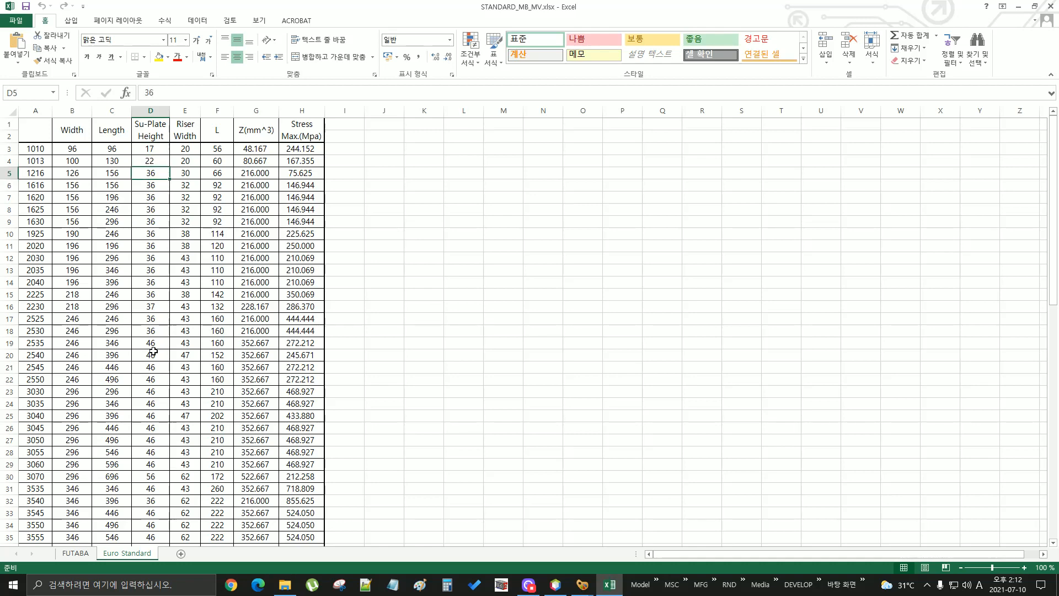
pyautogui.scroll(-8, 155, 361)
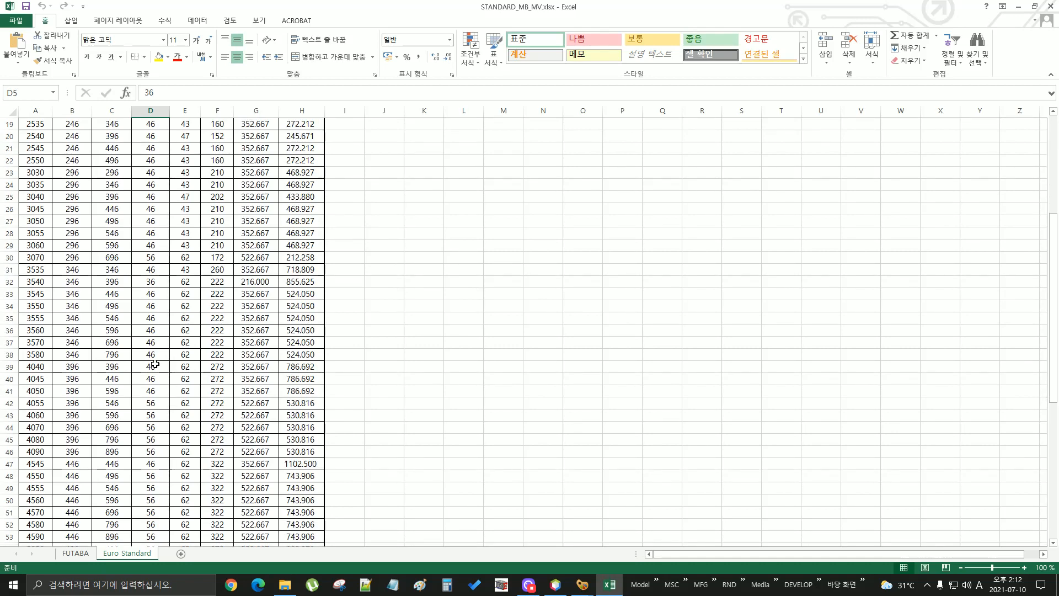
pyautogui.scroll(-9, 155, 364)
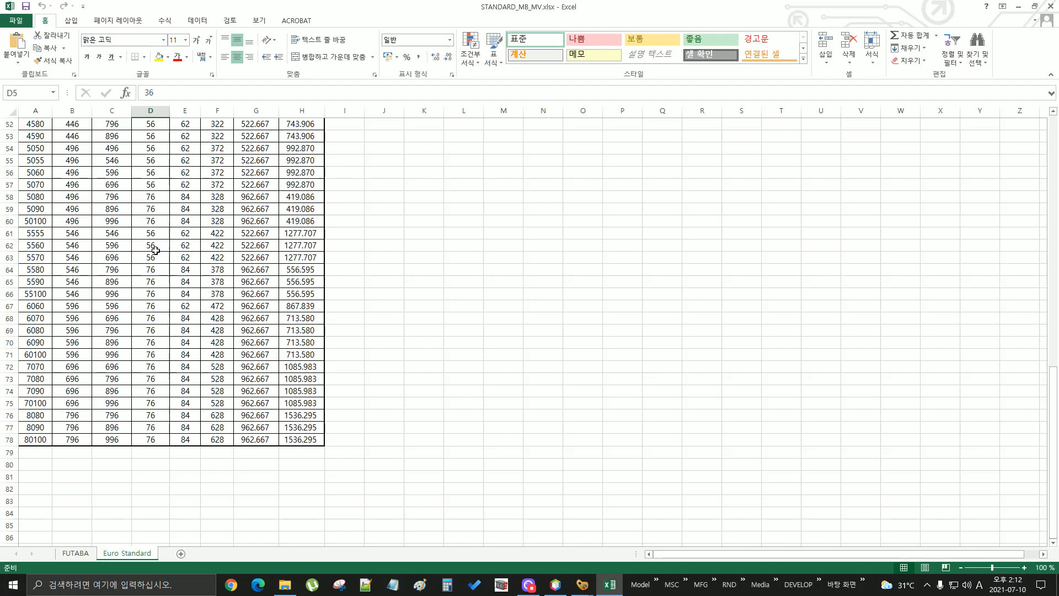
pyautogui.scroll(4, 165, 287)
pyautogui.scroll(11, 173, 339)
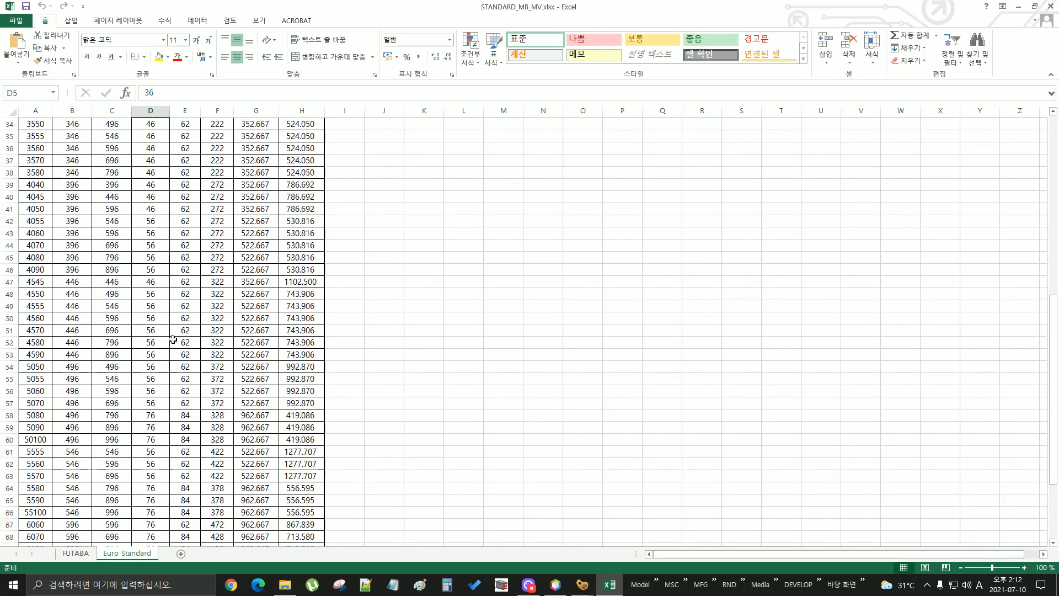
pyautogui.scroll(2, 157, 287)
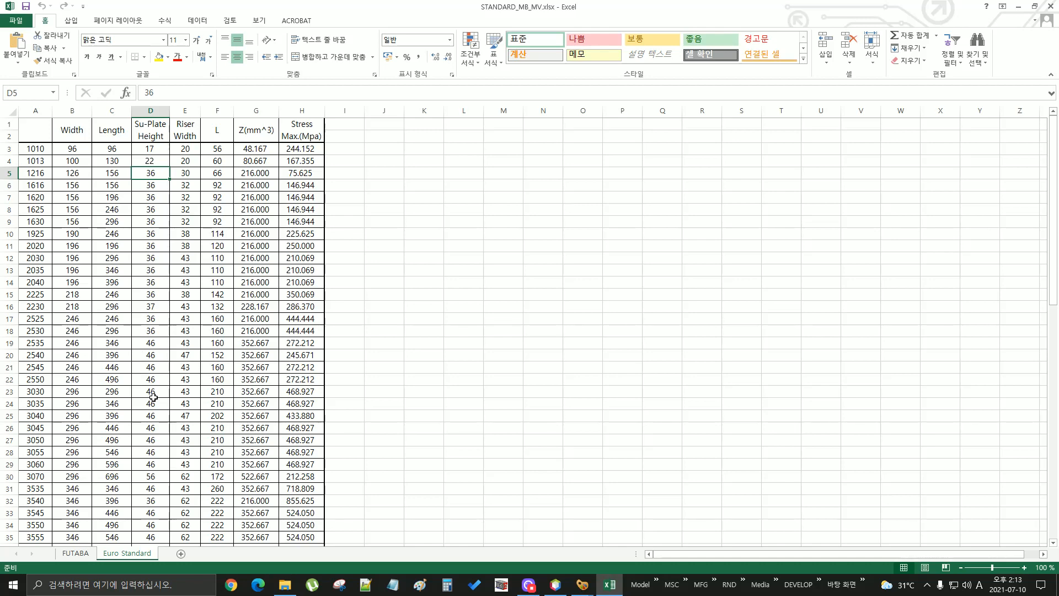
pyautogui.scroll(-1, 158, 368)
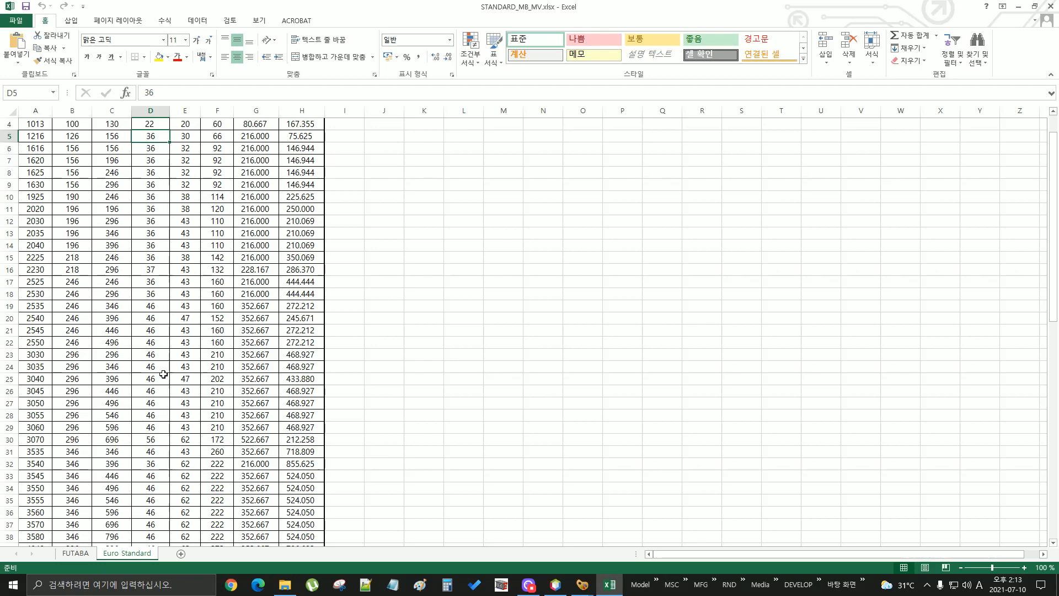
pyautogui.scroll(-10, 162, 382)
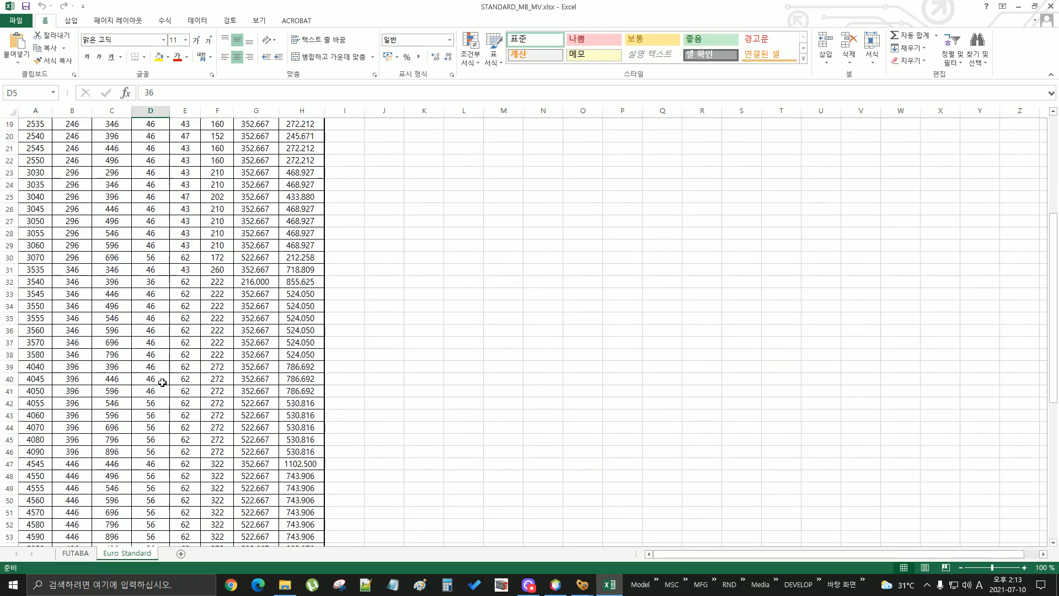
pyautogui.scroll(-4, 163, 383)
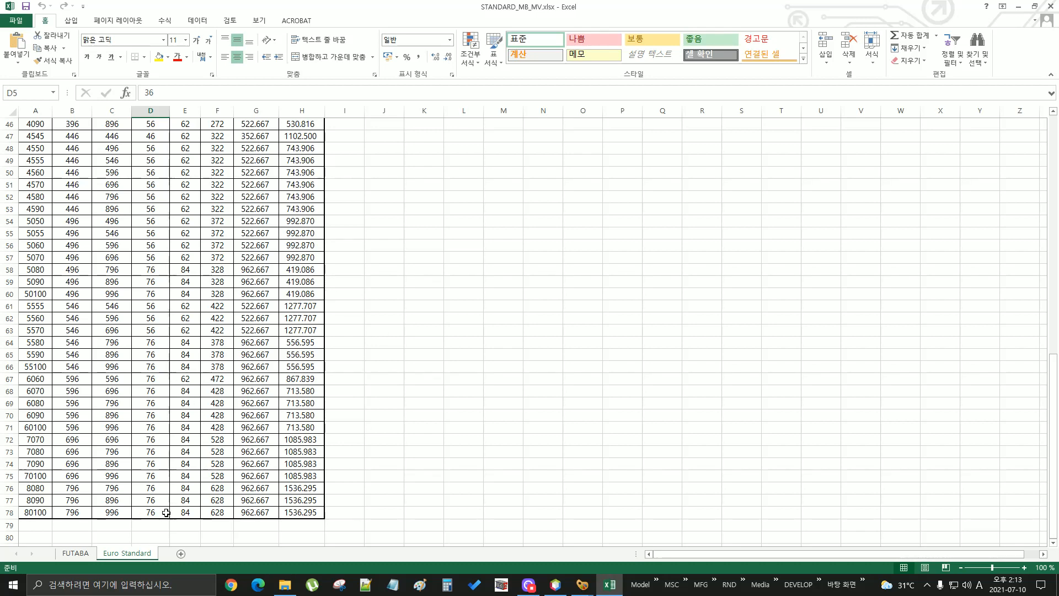
pyautogui.scroll(10, 151, 309)
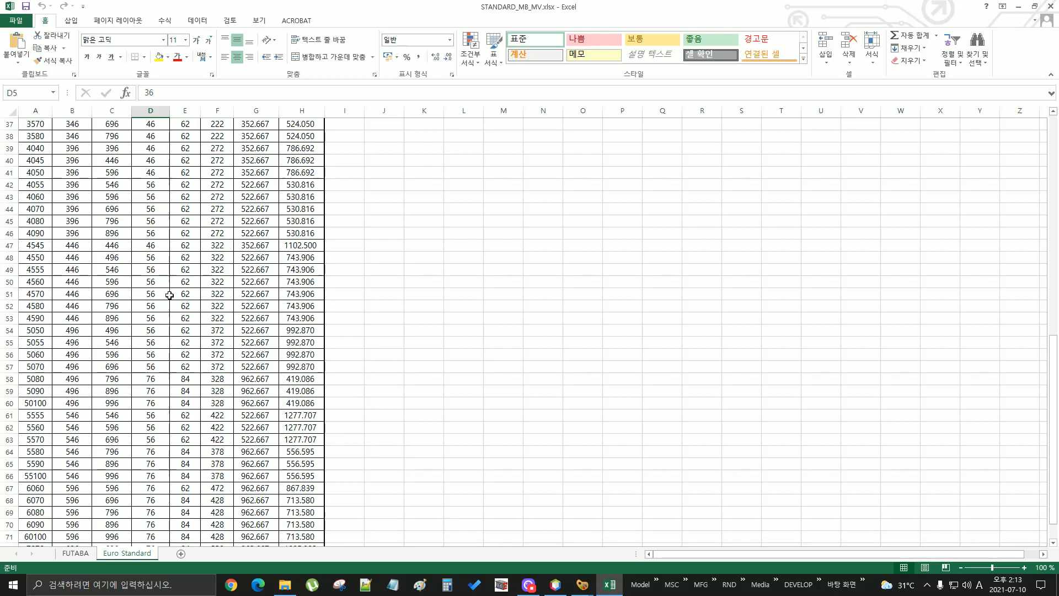
pyautogui.scroll(5, 150, 204)
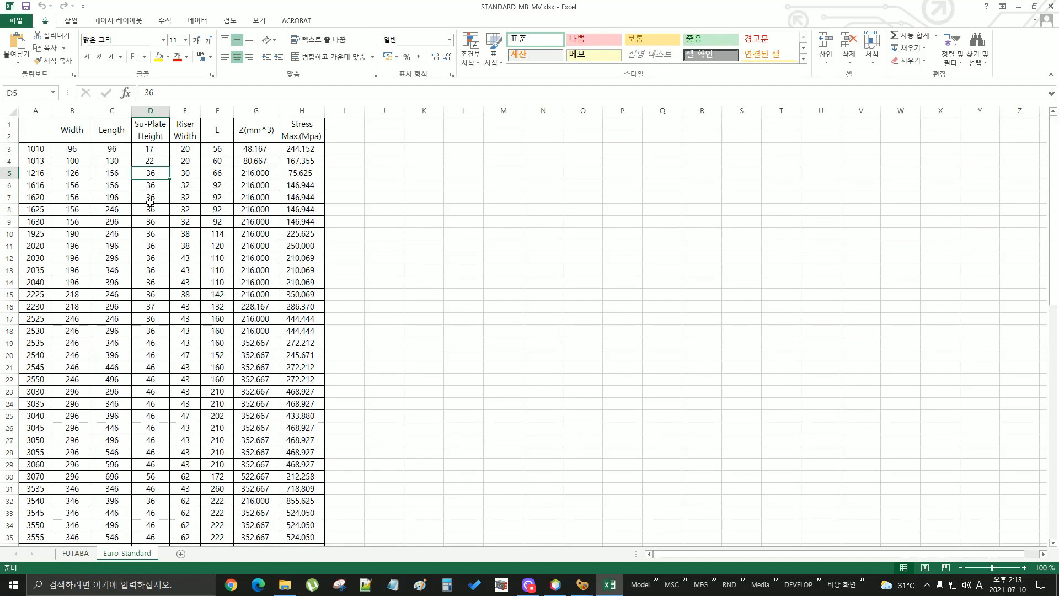
pyautogui.click(152, 134)
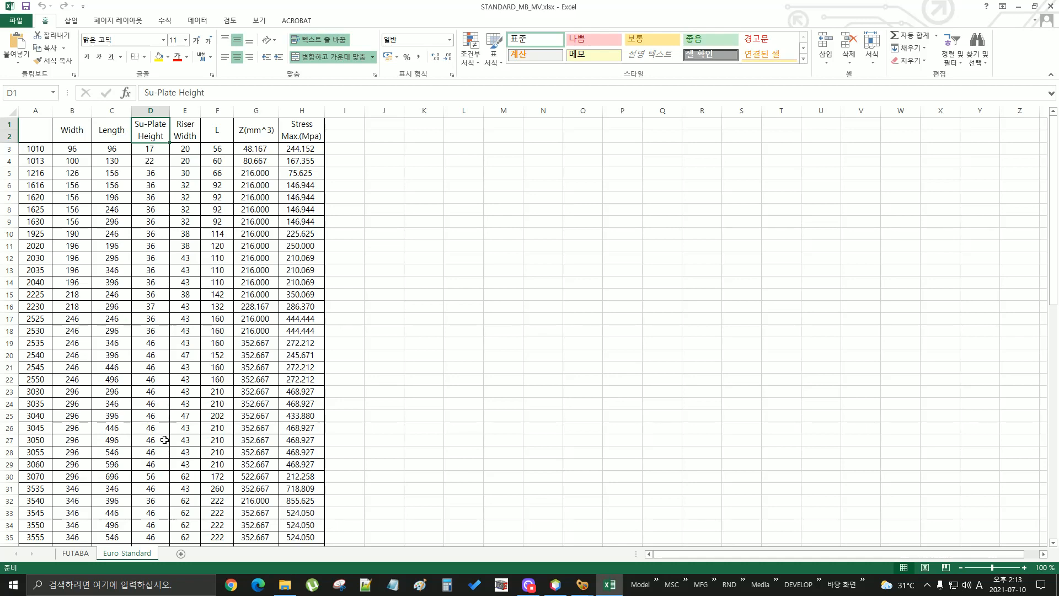
# Close the STANDARD_MB_MV.xlsx workbook without saving changes and close the File Explorer window.
pyautogui.click(1051, 7)
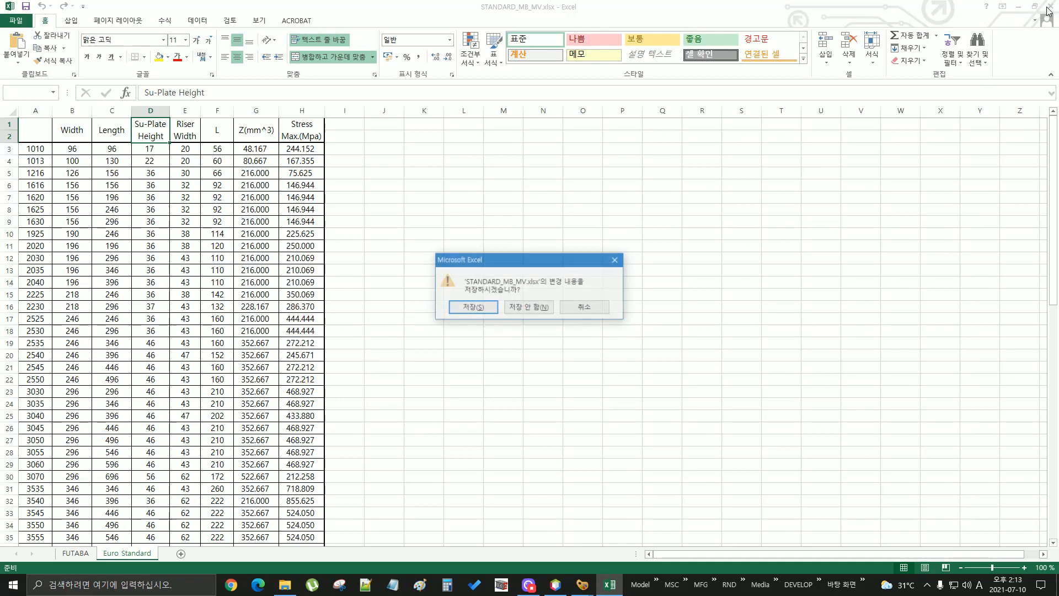
pyautogui.click(525, 307)
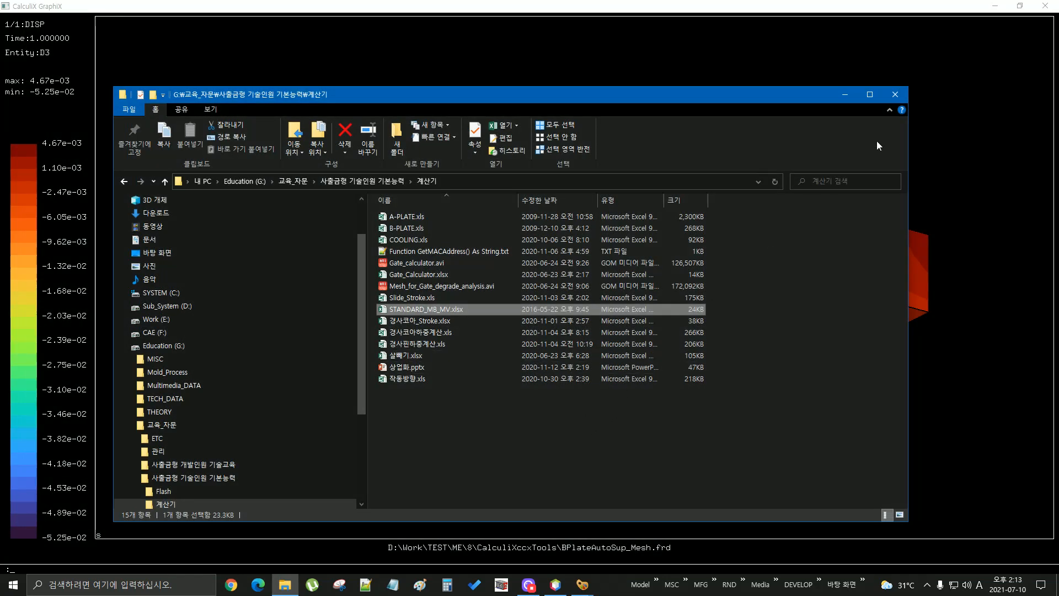
pyautogui.click(894, 94)
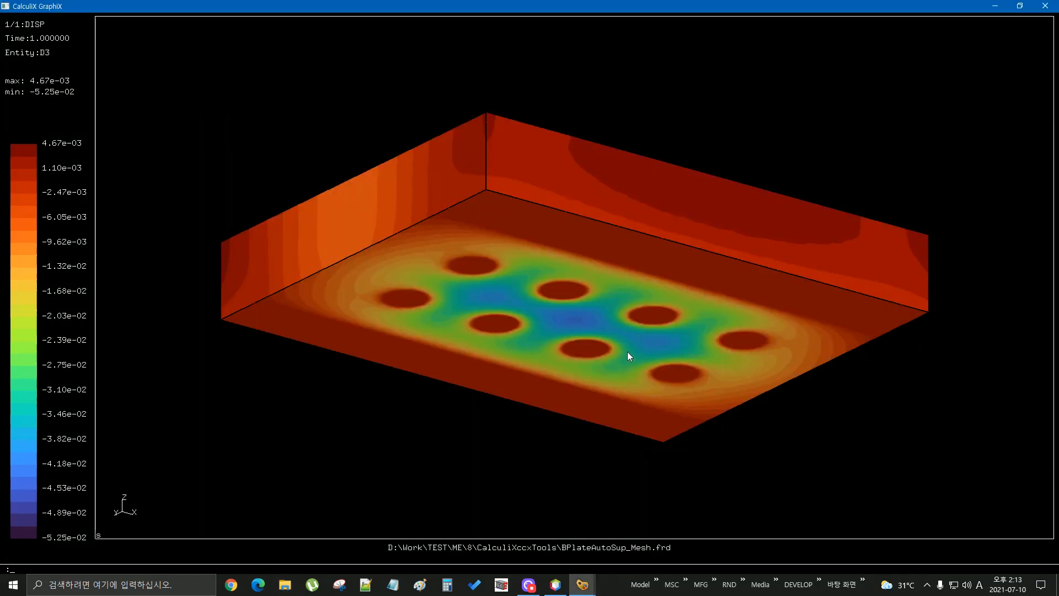
# Check the top face's D3 displacement, close the results viewer, and inspect the 150-thick plate model's underside with its support pillar circles.
pyautogui.moveTo(627, 355); pyautogui.dragTo(592, 362)
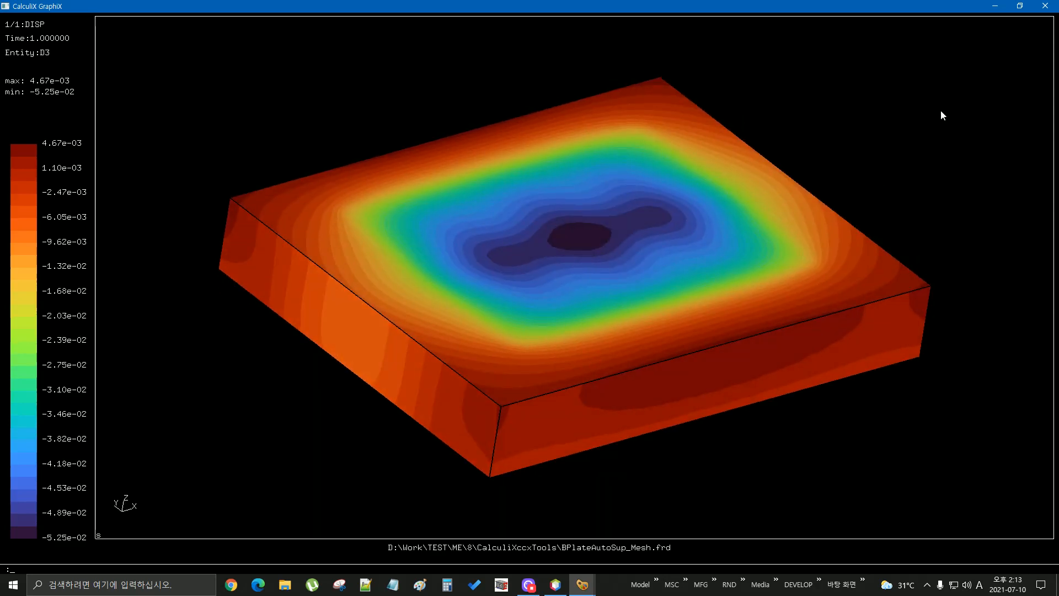
pyautogui.click(1046, 7)
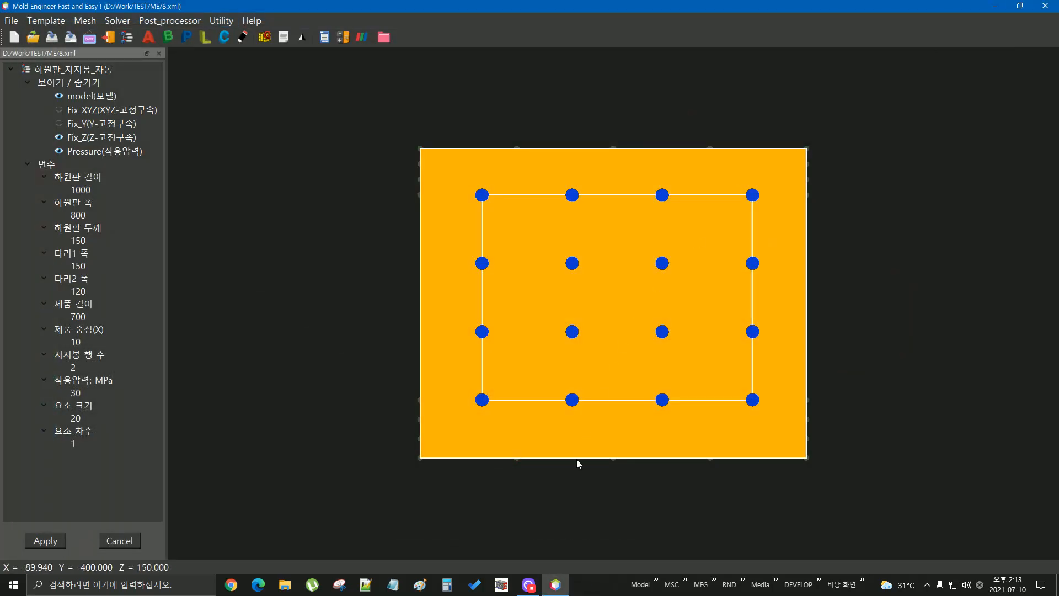
pyautogui.moveTo(591, 426); pyautogui.dragTo(694, 175)
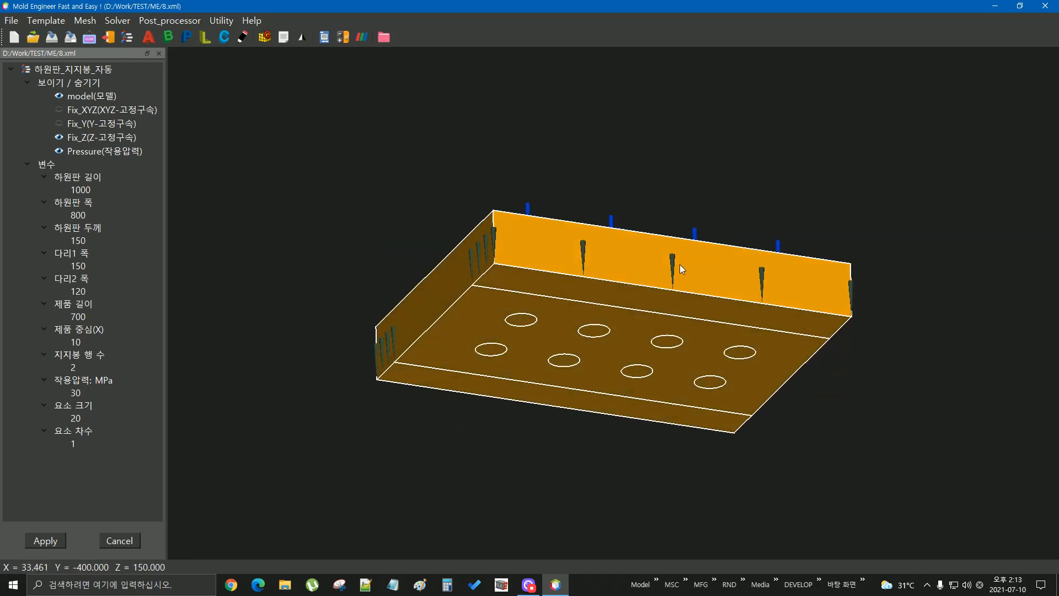
pyautogui.moveTo(656, 405); pyautogui.dragTo(666, 315)
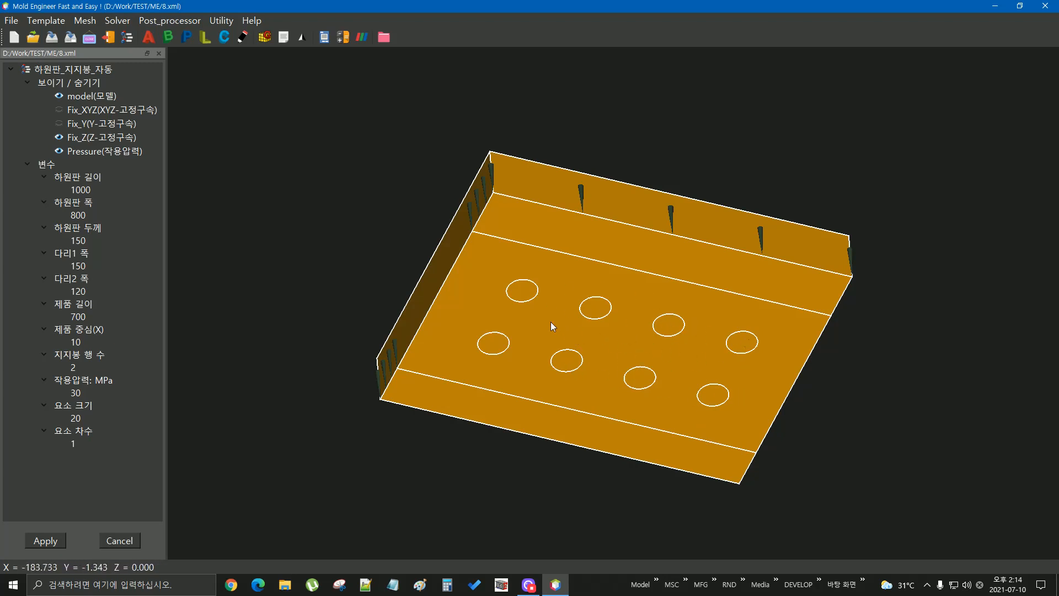
# Inspect the 150-thick lower plate from below and above, including its side constraints, pressure arrows and support pillar circles.
pyautogui.moveTo(664, 346)
pyautogui.mouseDown()
pyautogui.moveTo(642, 284)
pyautogui.moveTo(646, 258)
pyautogui.moveTo(678, 346)
pyautogui.mouseUp()
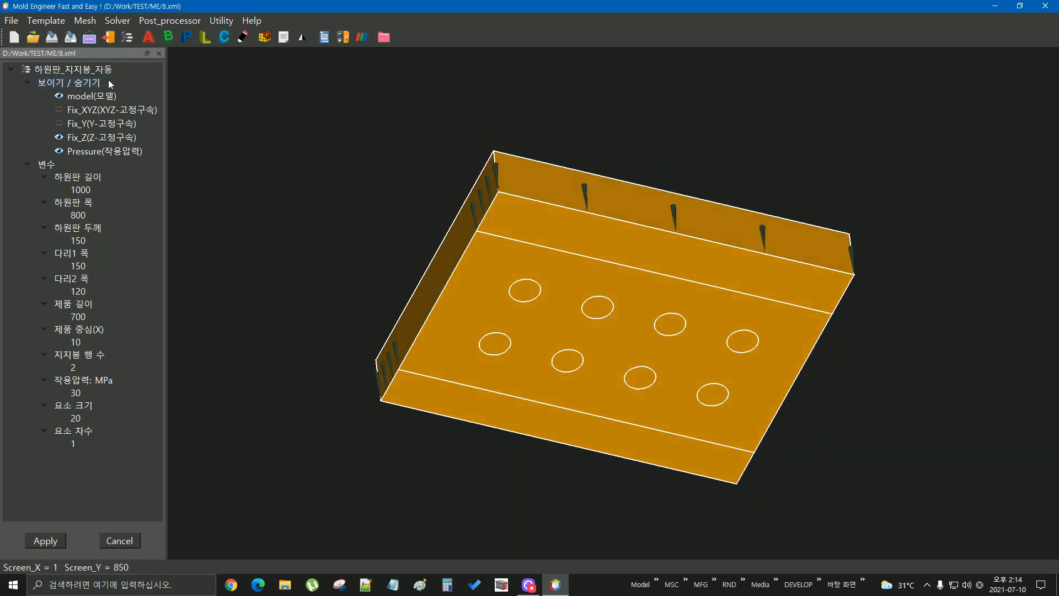
pyautogui.moveTo(608, 245)
pyautogui.mouseDown()
pyautogui.moveTo(629, 219)
pyautogui.moveTo(625, 246)
pyautogui.mouseUp()
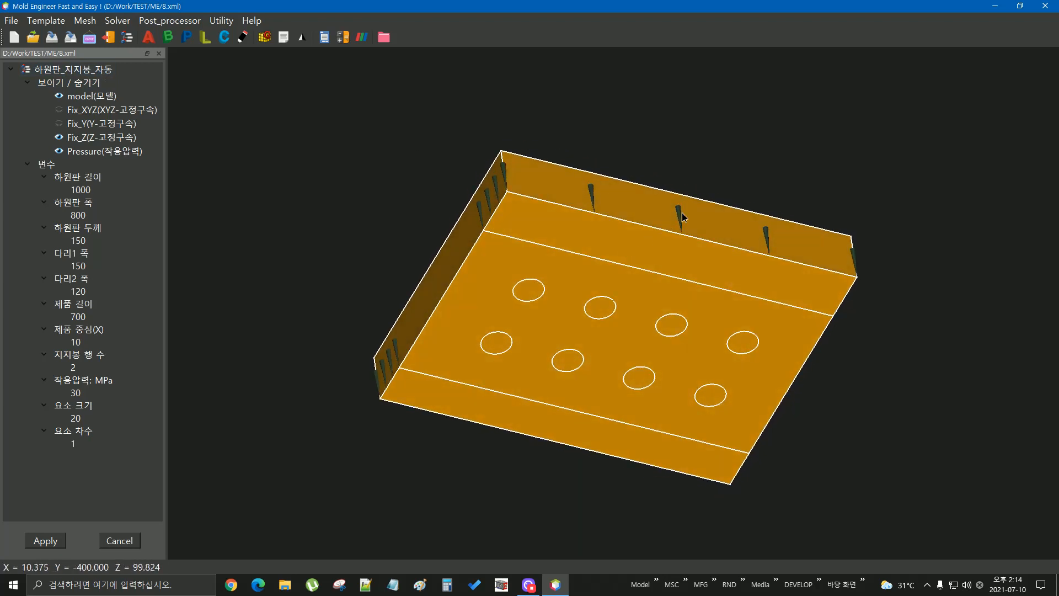
pyautogui.moveTo(681, 213); pyautogui.dragTo(612, 483)
pyautogui.moveTo(643, 288); pyautogui.dragTo(632, 400)
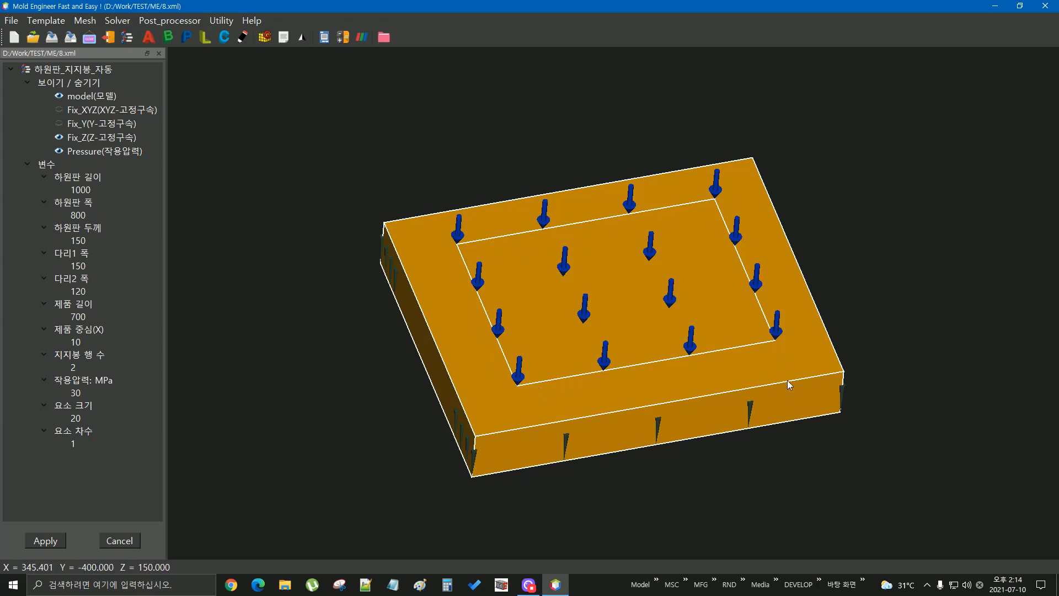
pyautogui.moveTo(787, 380); pyautogui.dragTo(667, 378)
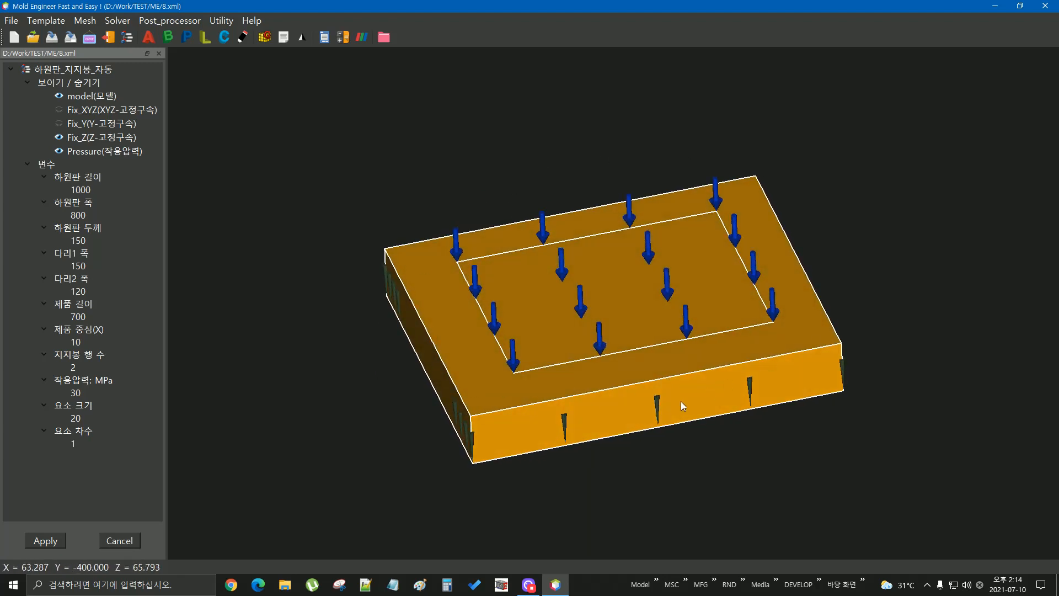
pyautogui.moveTo(599, 466); pyautogui.dragTo(589, 220)
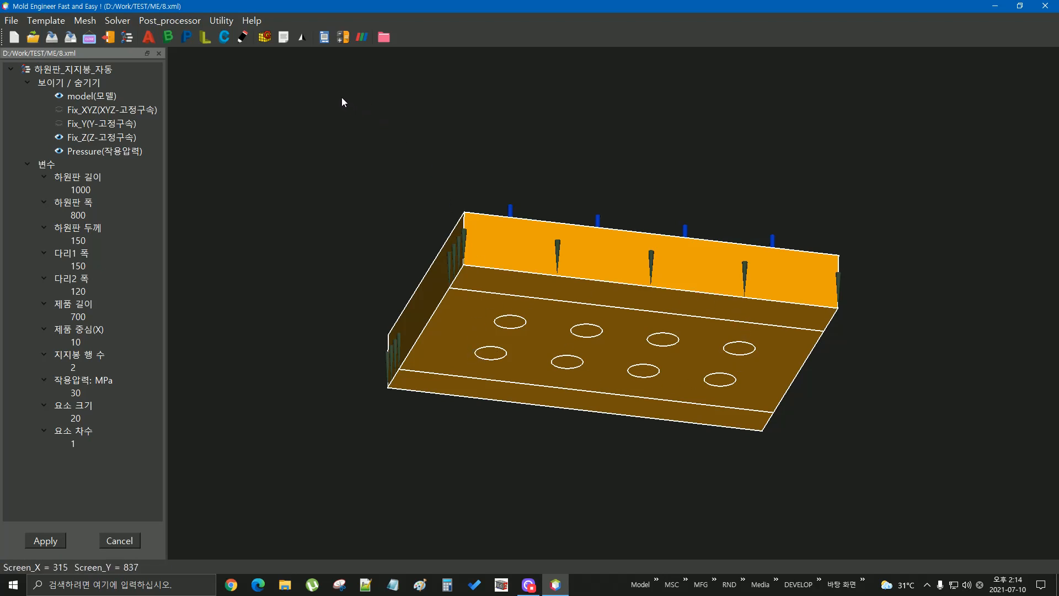
# Open the plate model in FreeCAD and switch to the Part workbench.
pyautogui.click(221, 20)
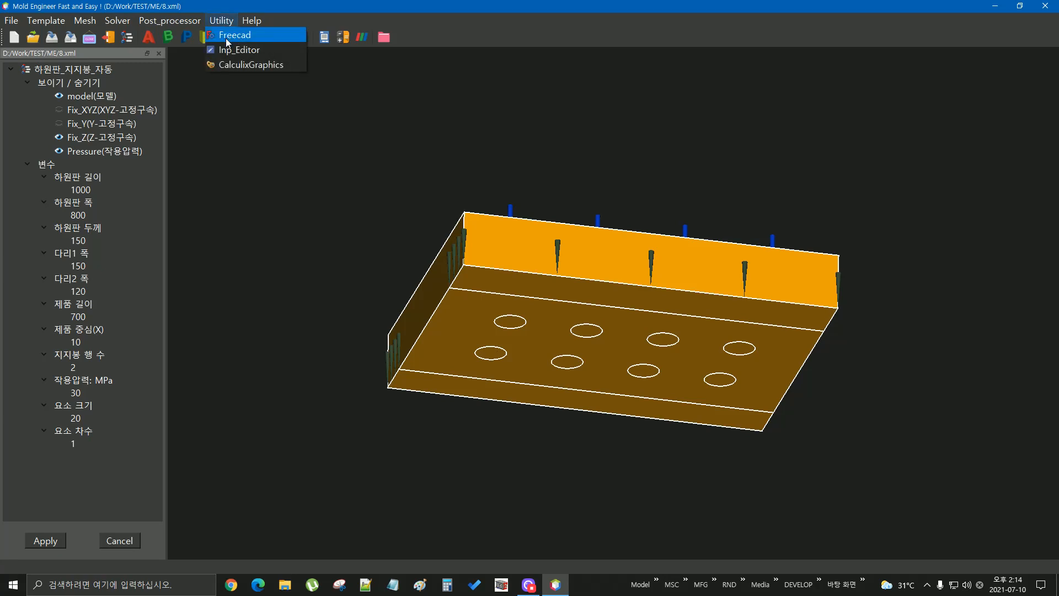
pyautogui.click(234, 36)
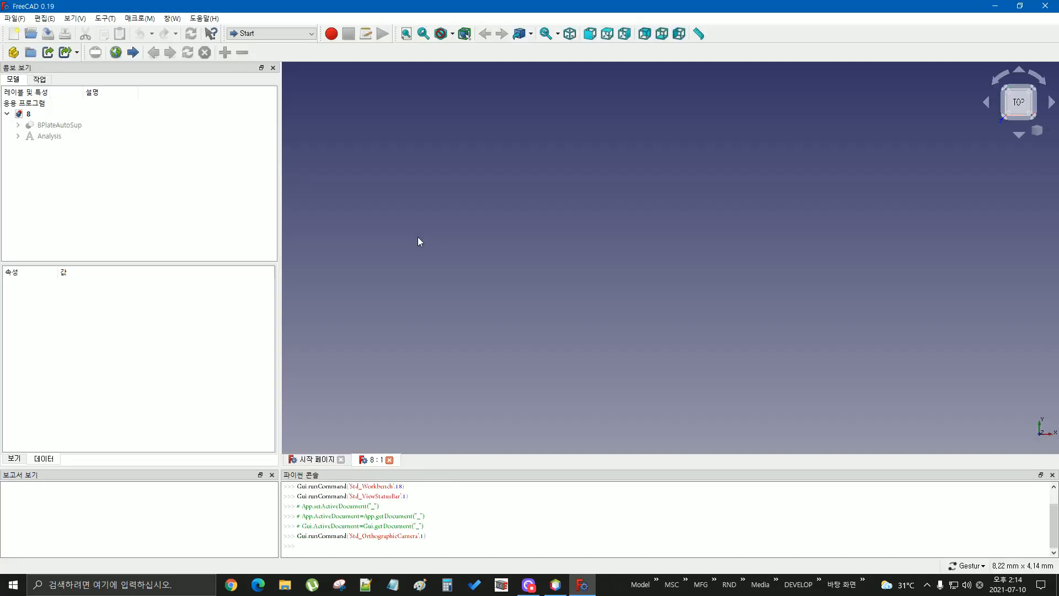
pyautogui.click(68, 129)
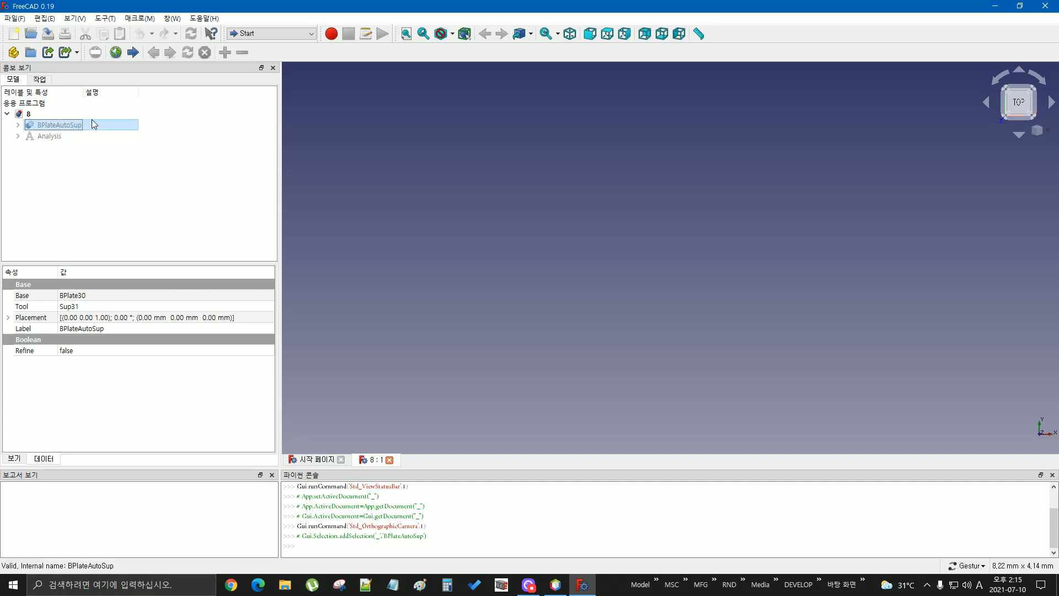
pyautogui.click(308, 34)
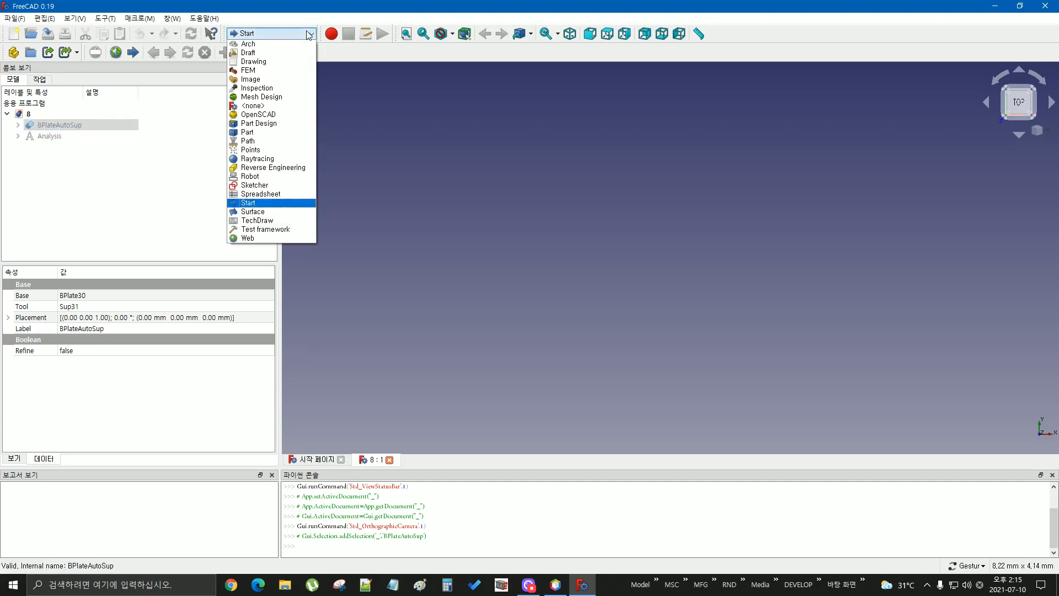
pyautogui.click(252, 135)
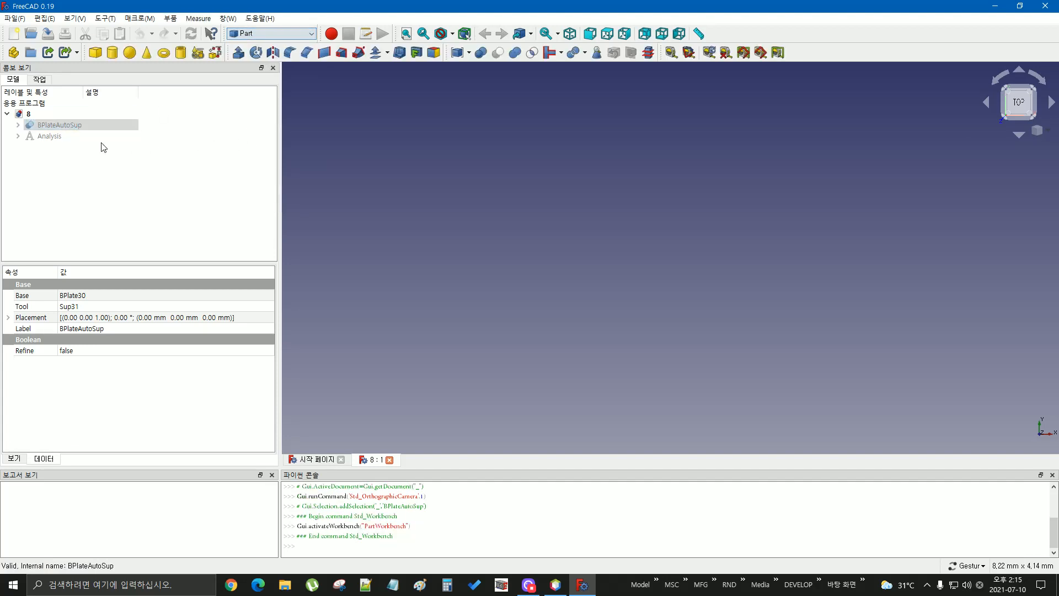
# Show the hidden BPlateAutoSup body, fit it in the view, and inspect its underside and top face.
pyautogui.click(70, 125)
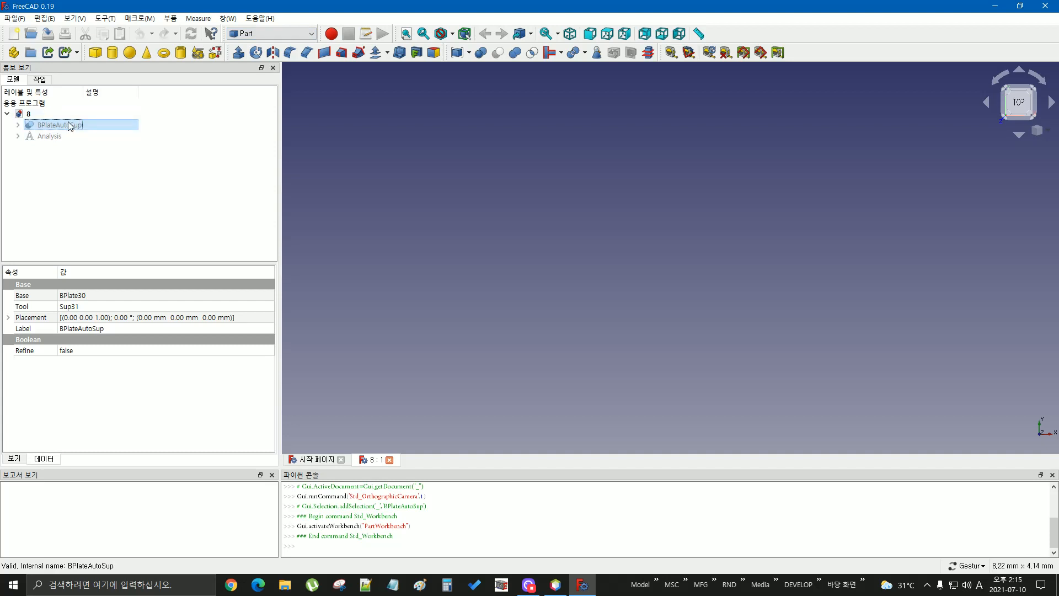
pyautogui.rightClick(70, 126)
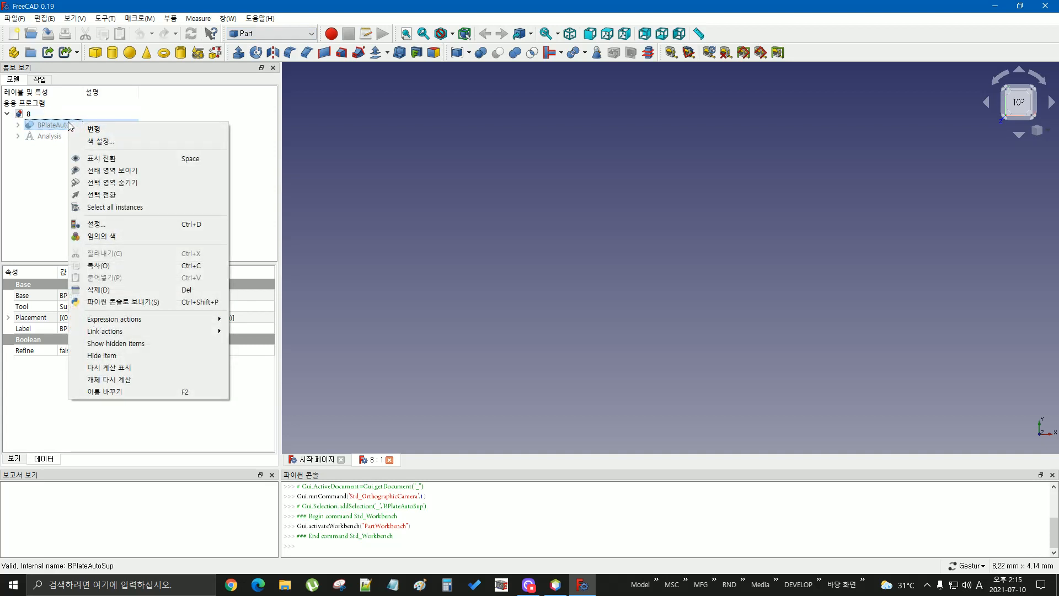
pyautogui.click(102, 170)
pyautogui.click(406, 34)
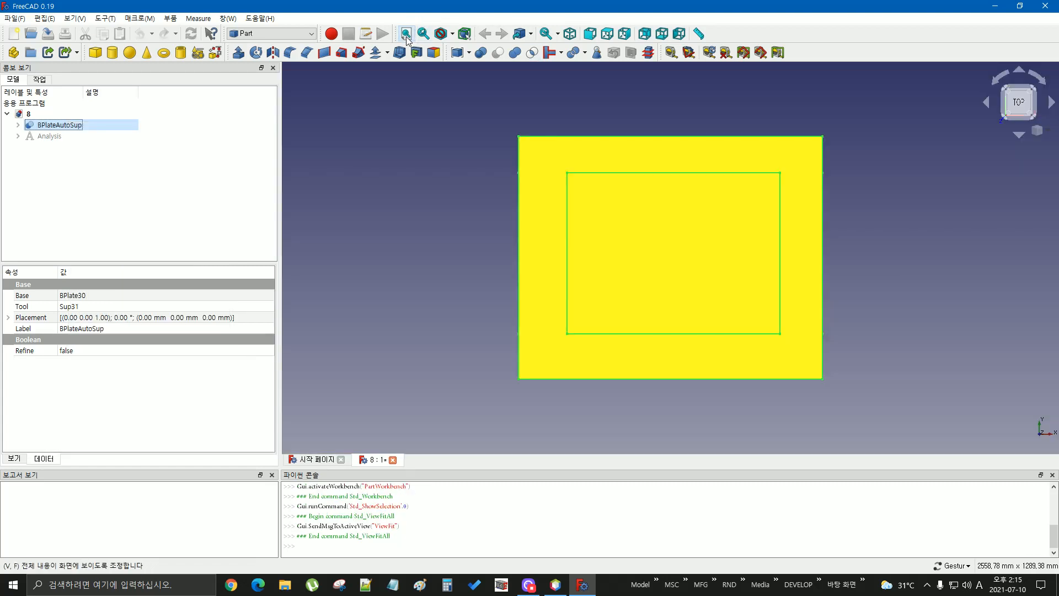
pyautogui.click(485, 368)
pyautogui.moveTo(614, 415); pyautogui.dragTo(638, 229)
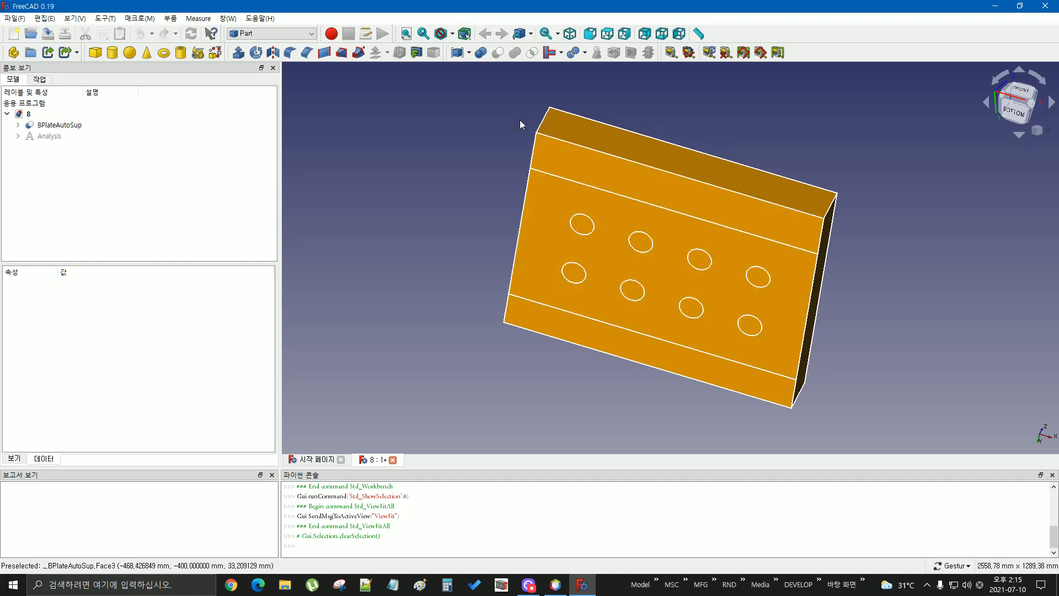
pyautogui.moveTo(520, 133); pyautogui.dragTo(602, 234)
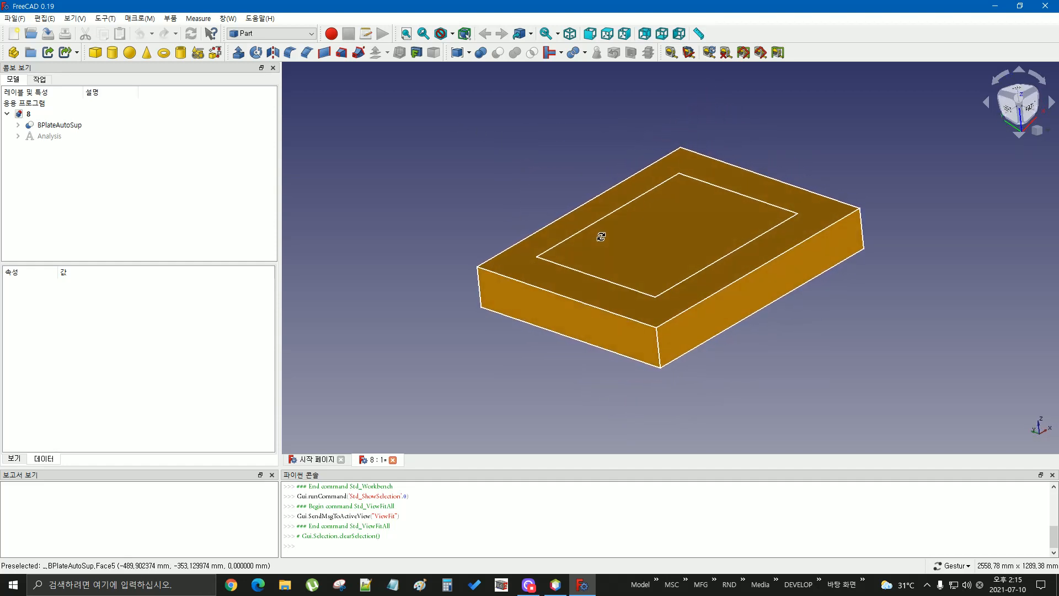
# Export the BPlateAutoSup body as 8-BPlateAutoSup.step in the ME folder, using the STEP with colors format.
pyautogui.click(61, 126)
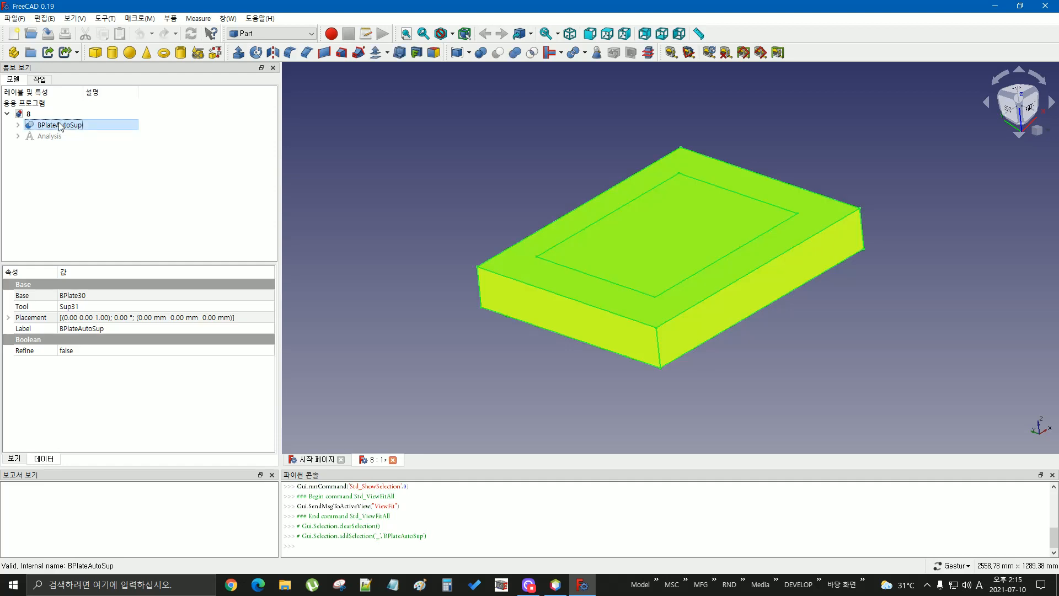
pyautogui.click(14, 18)
pyautogui.click(44, 168)
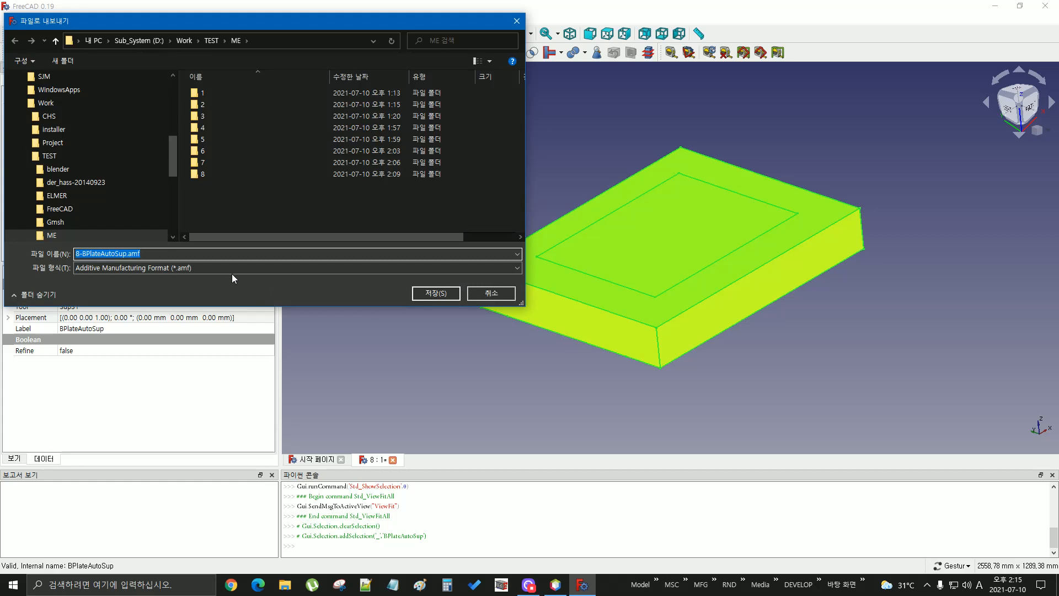
pyautogui.click(231, 271)
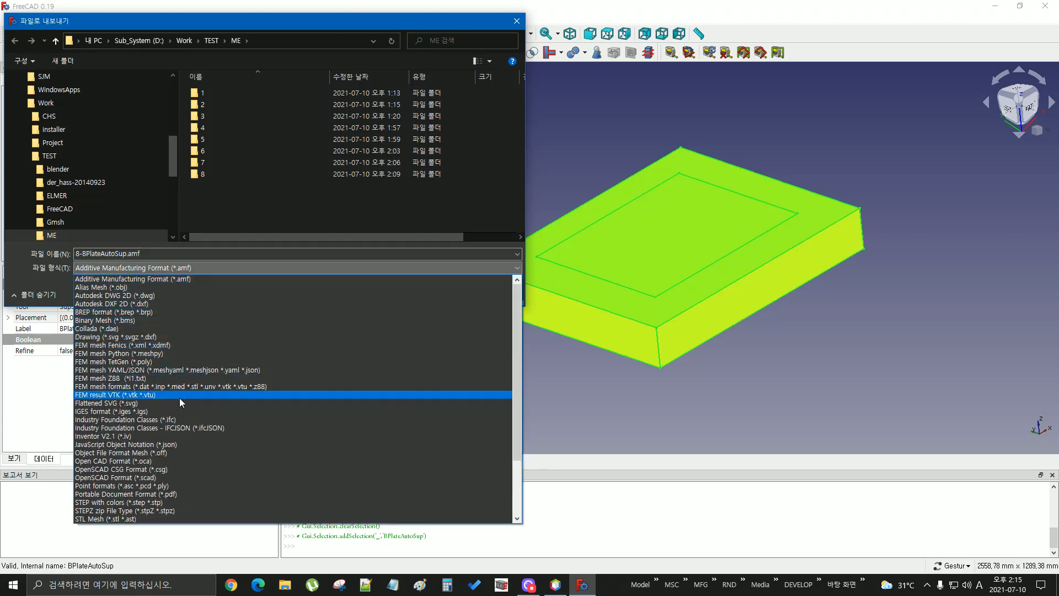
pyautogui.click(154, 502)
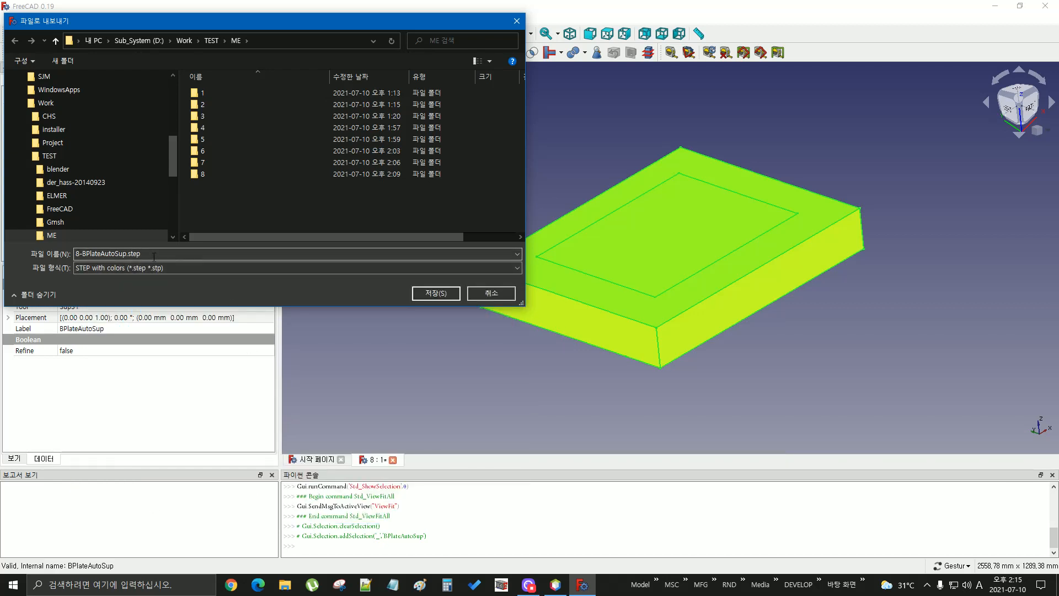
pyautogui.doubleClick(154, 257)
pyautogui.click(429, 293)
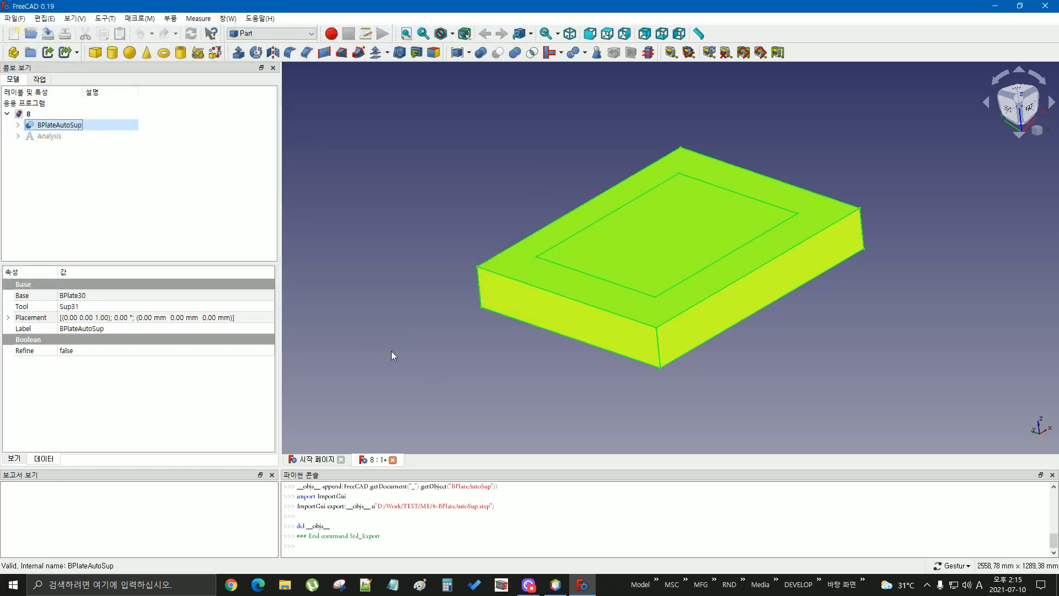
# Close all open FreeCAD documents, discarding the changes to document 8.
pyautogui.click(15, 18)
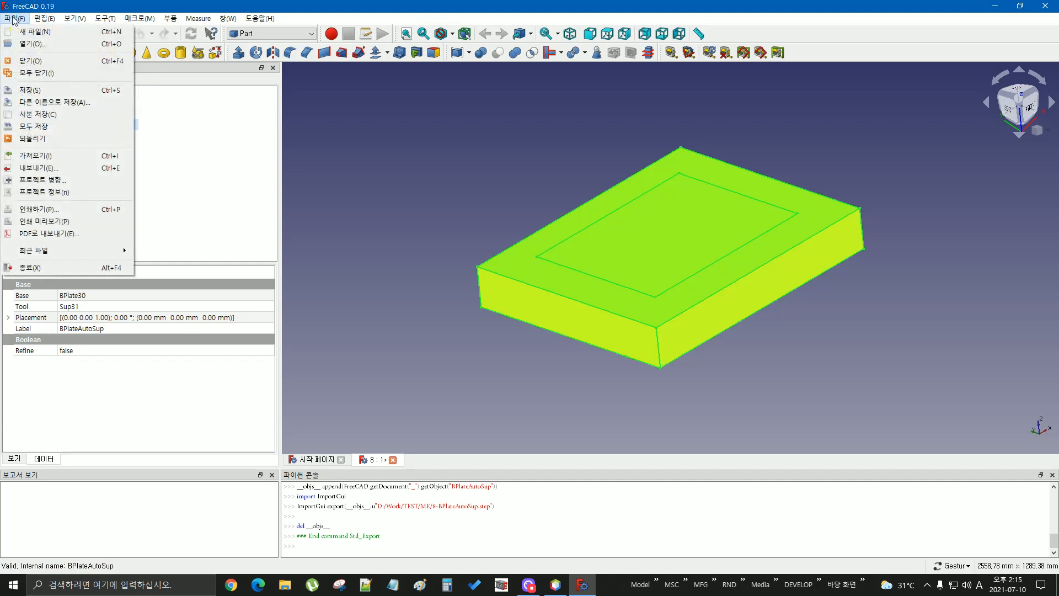
pyautogui.click(30, 74)
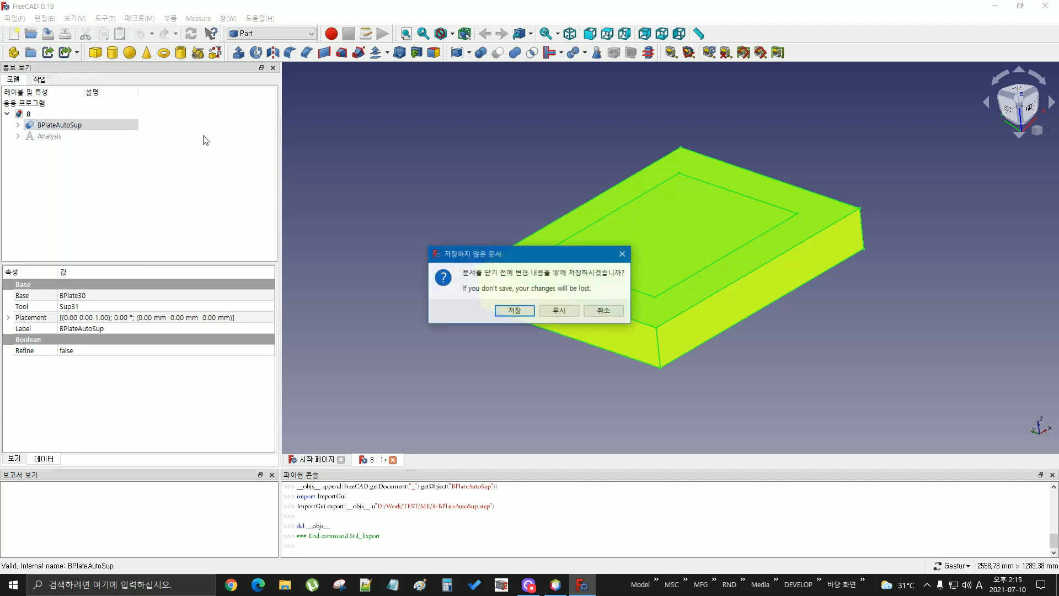
pyautogui.click(563, 315)
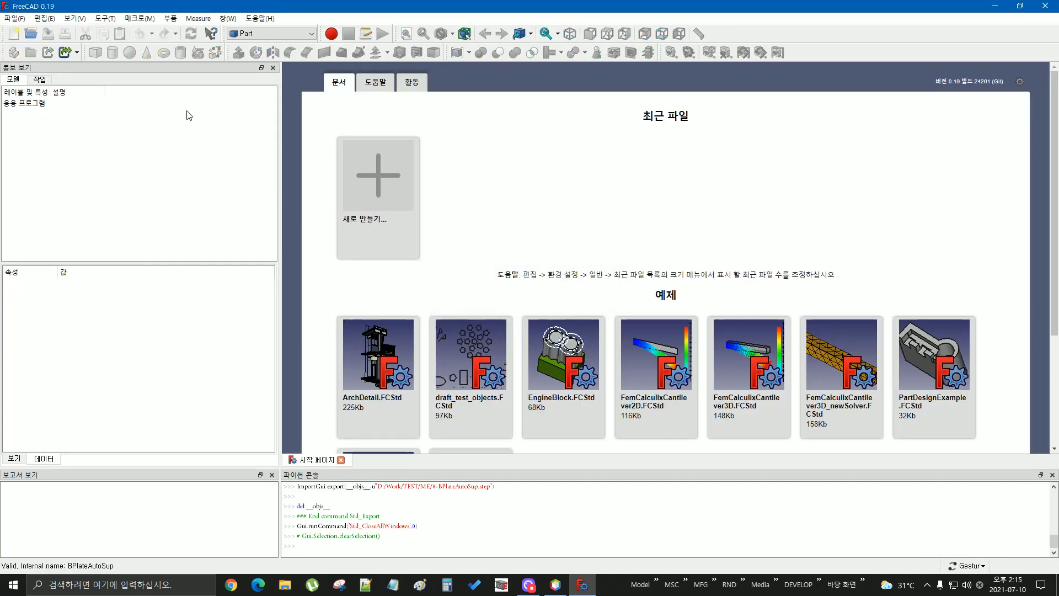
# Create a new empty document and import 8-BPlateAutoSup.step from the ME folder into it.
pyautogui.click(15, 34)
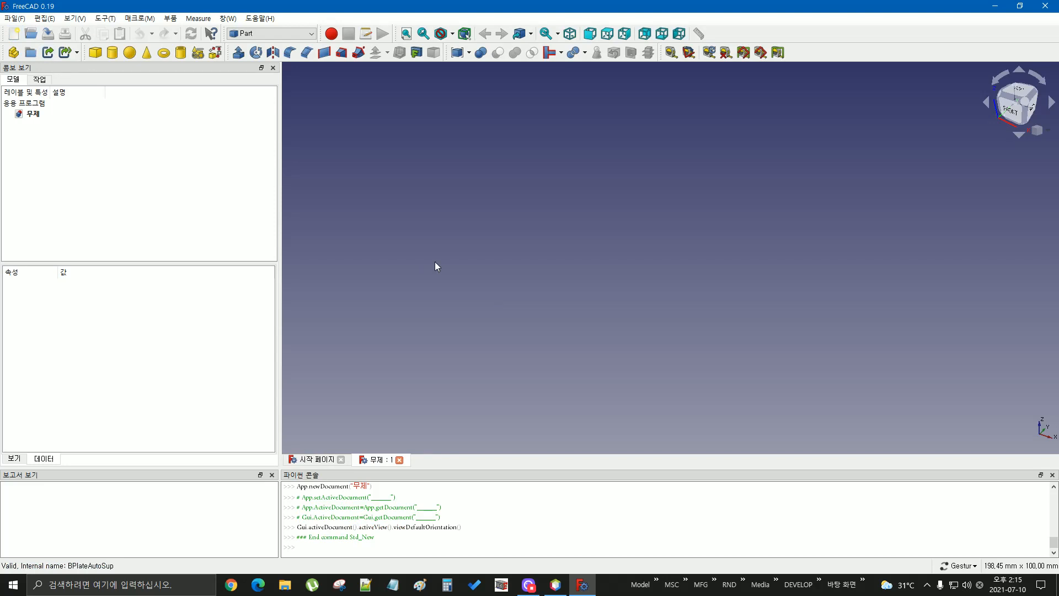
pyautogui.click(15, 18)
pyautogui.click(58, 155)
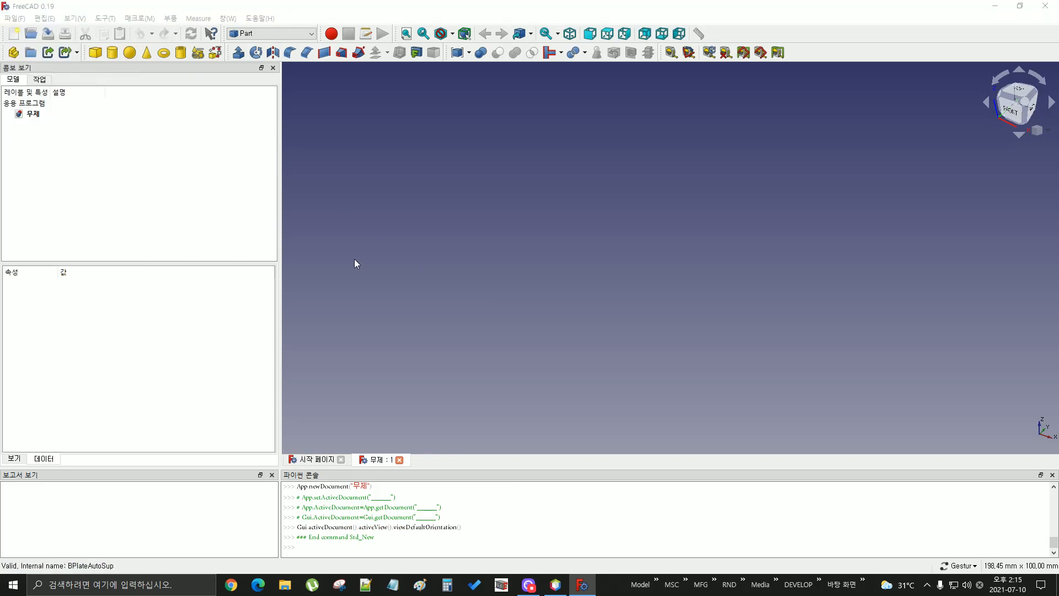
pyautogui.scroll(-1, 289, 189)
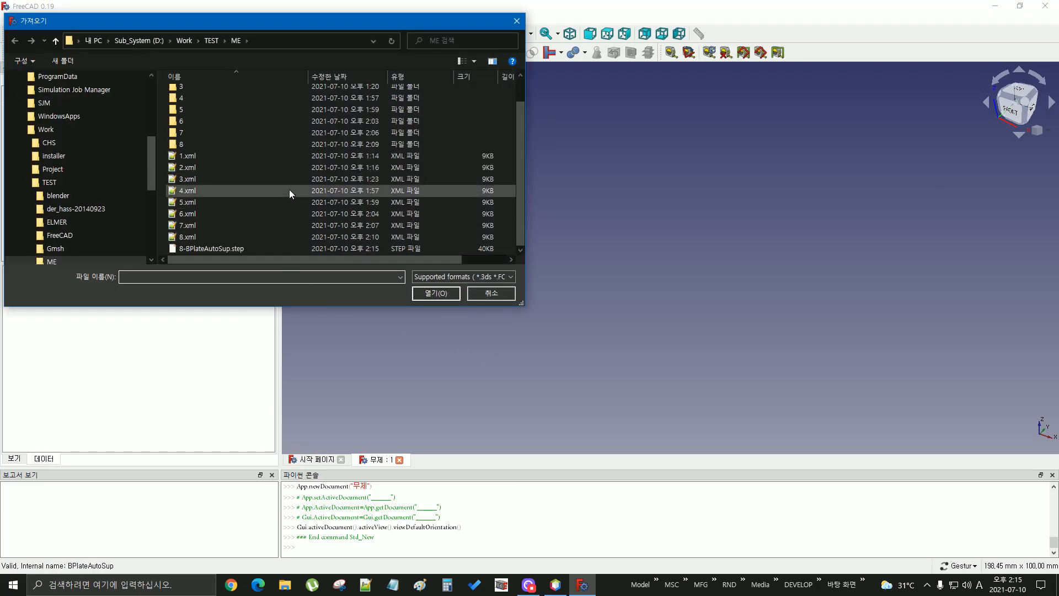
pyautogui.click(218, 250)
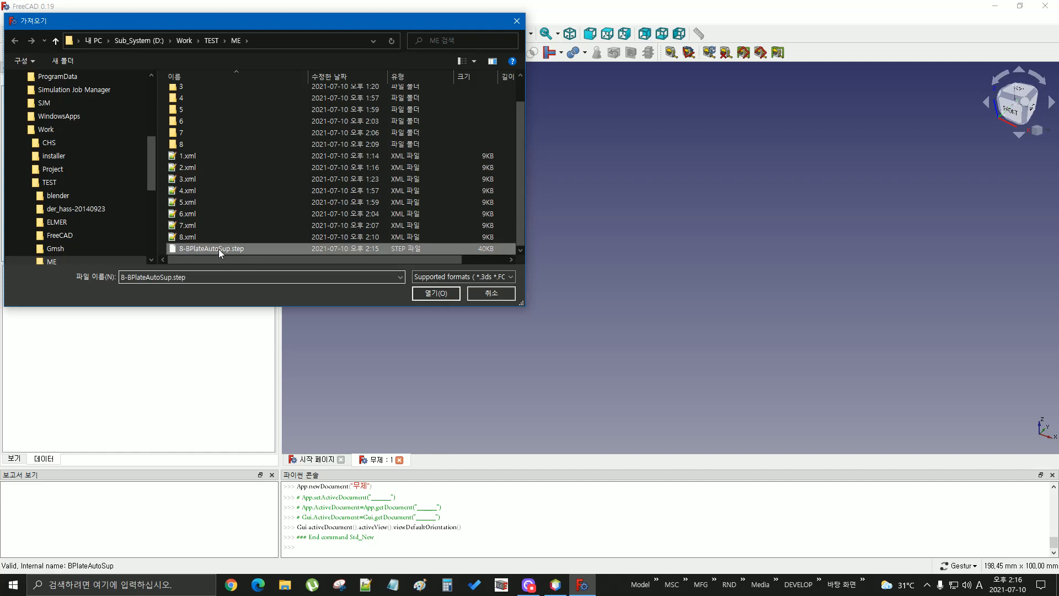
pyautogui.click(435, 293)
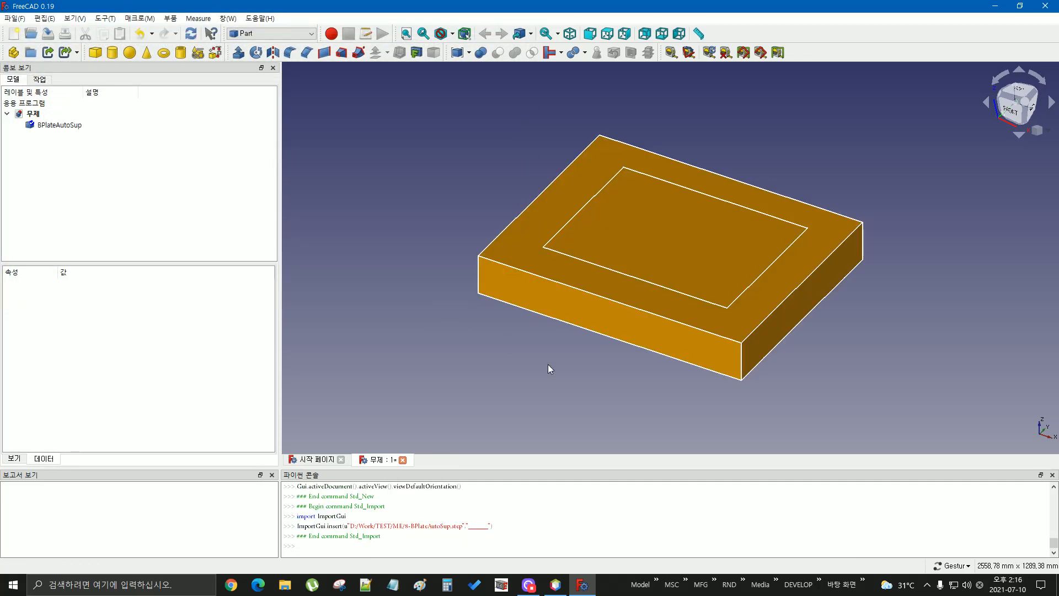
# Examine the imported BPlateAutoSup solid from above and below, including a close look at the support pillar circles on its bottom face.
pyautogui.moveTo(549, 364); pyautogui.dragTo(526, 353)
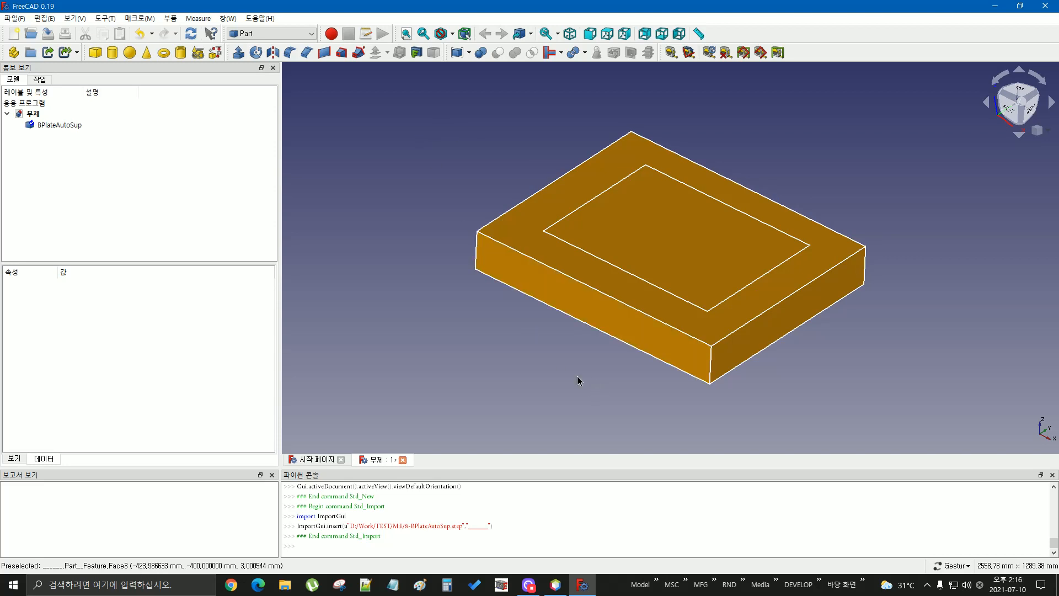
pyautogui.moveTo(577, 378); pyautogui.dragTo(630, 239)
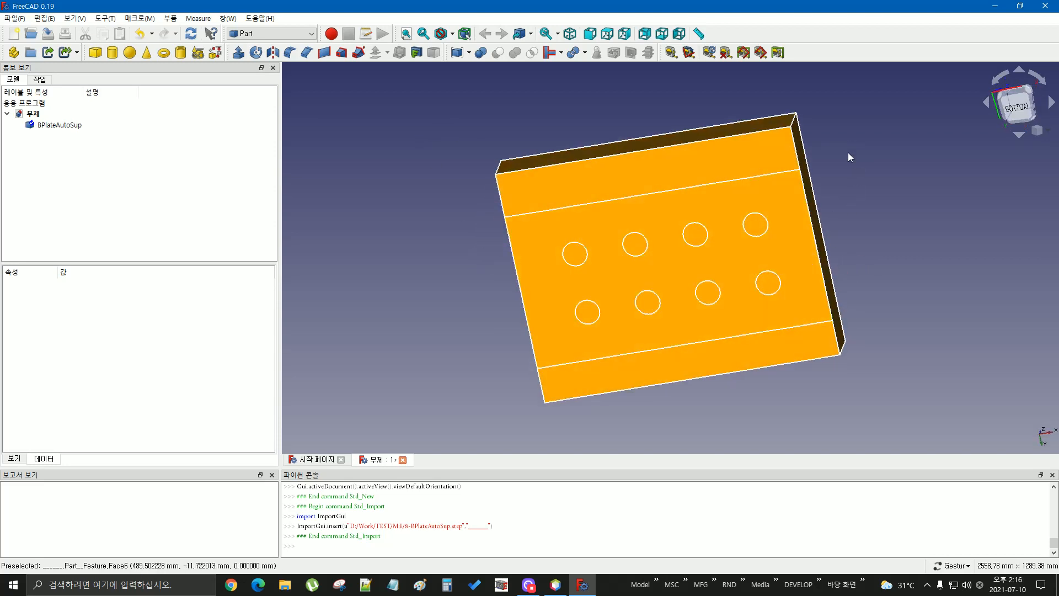
pyautogui.moveTo(672, 104); pyautogui.dragTo(646, 225)
pyautogui.moveTo(642, 358); pyautogui.dragTo(661, 208)
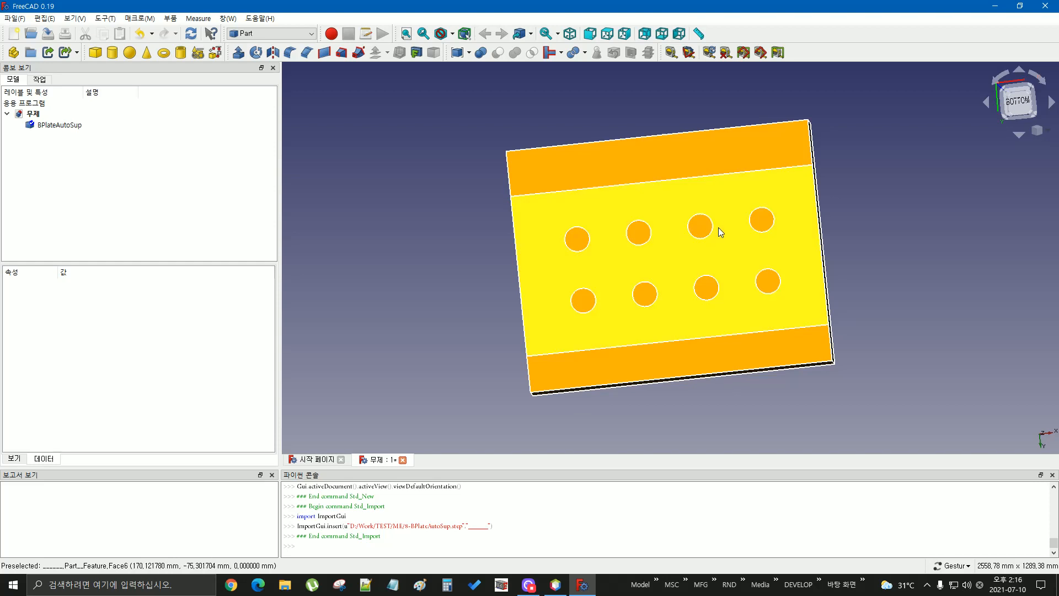
pyautogui.scroll(3, 718, 227)
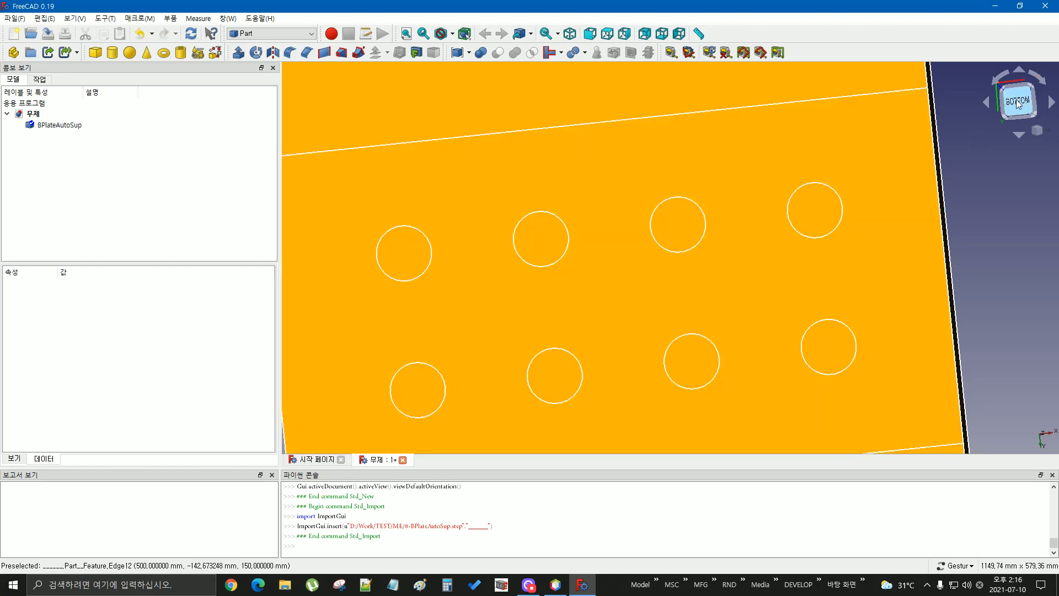
pyautogui.click(1017, 101)
pyautogui.scroll(5, 674, 401)
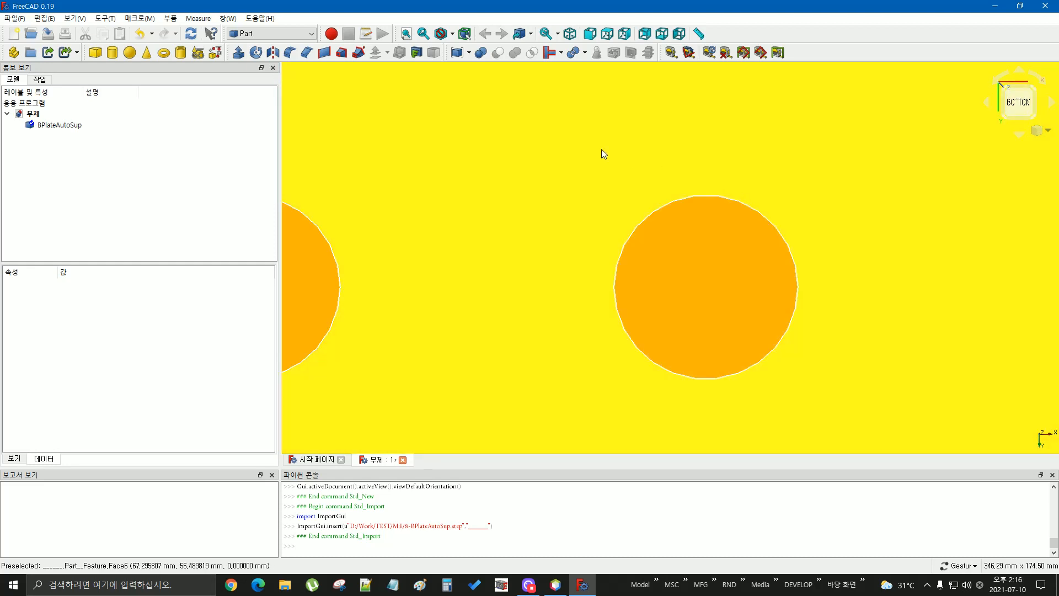
pyautogui.moveTo(700, 131); pyautogui.dragTo(626, 270)
pyautogui.scroll(-10, 594, 250)
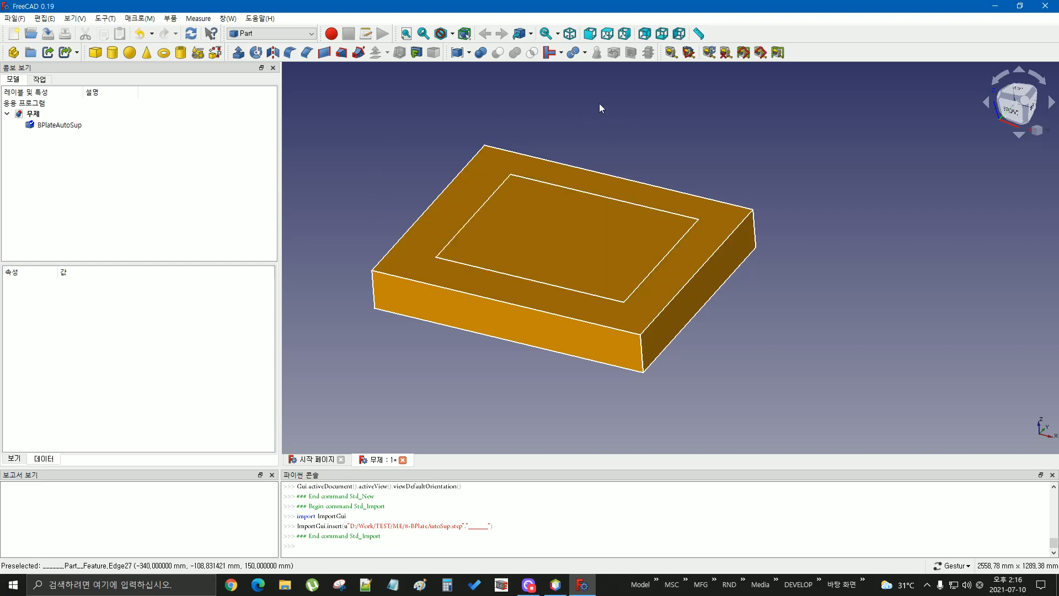
pyautogui.moveTo(625, 118); pyautogui.dragTo(648, 113)
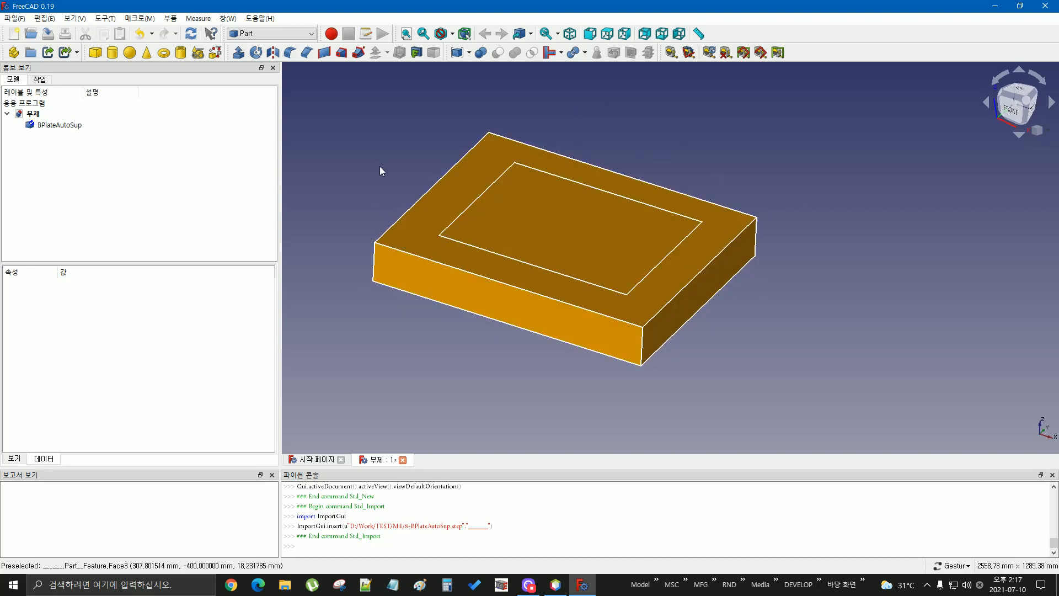
pyautogui.scroll(2, 376, 175)
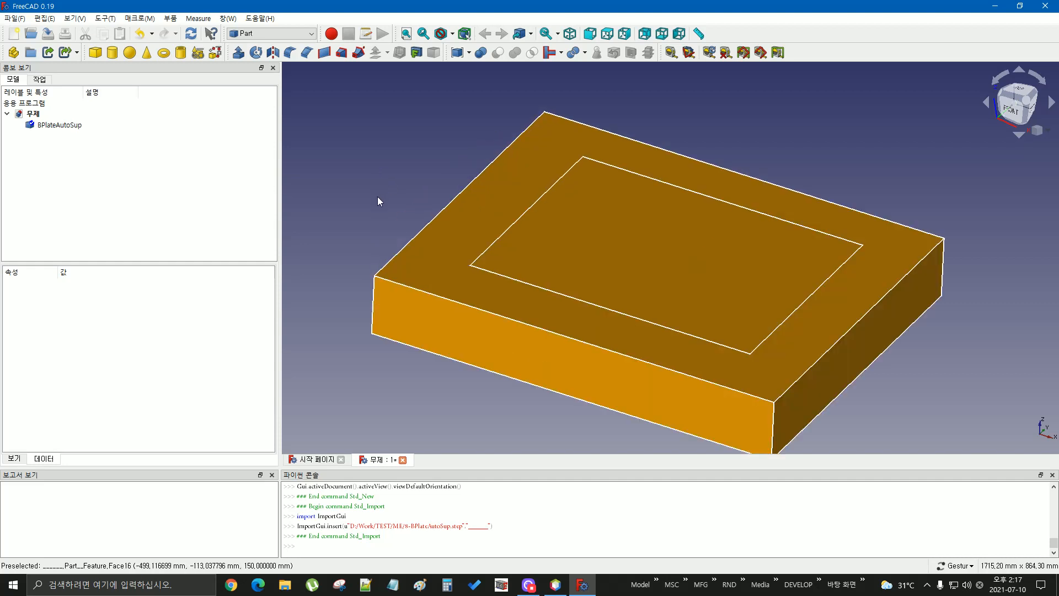
pyautogui.moveTo(377, 197); pyautogui.dragTo(376, 168, button='right')
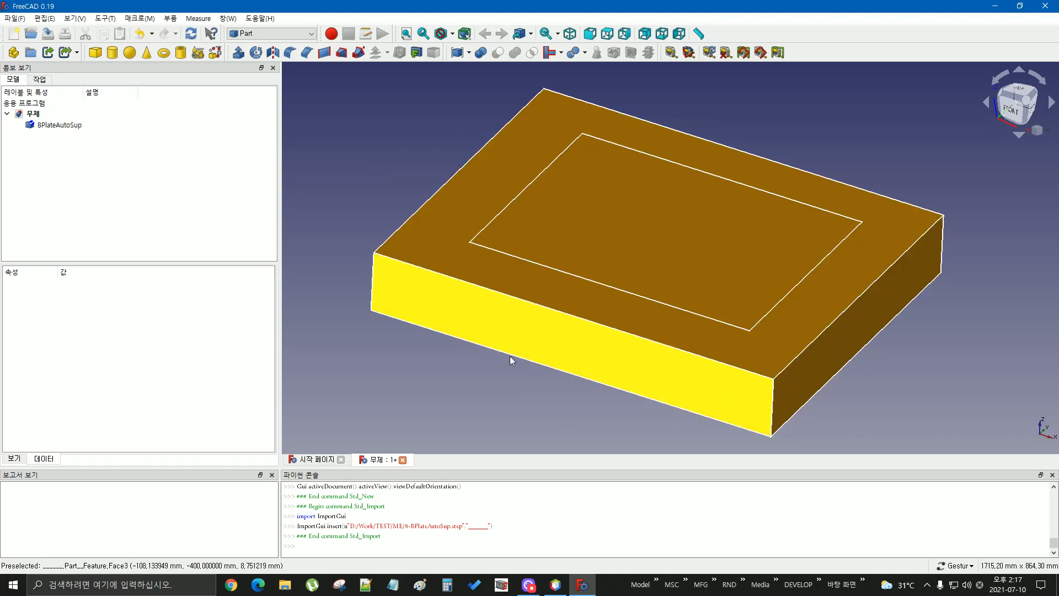
pyautogui.moveTo(399, 359); pyautogui.dragTo(400, 365)
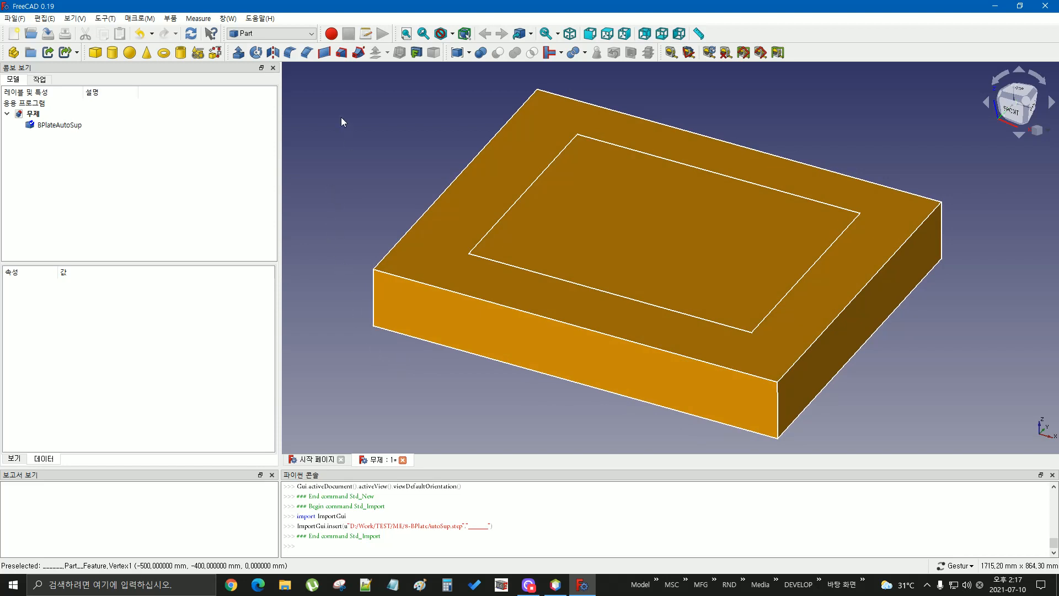
# Quit FreeCAD without saving the imported document and return to the support pillar plate model in Mold Engineer, viewing it from above.
pyautogui.click(13, 18)
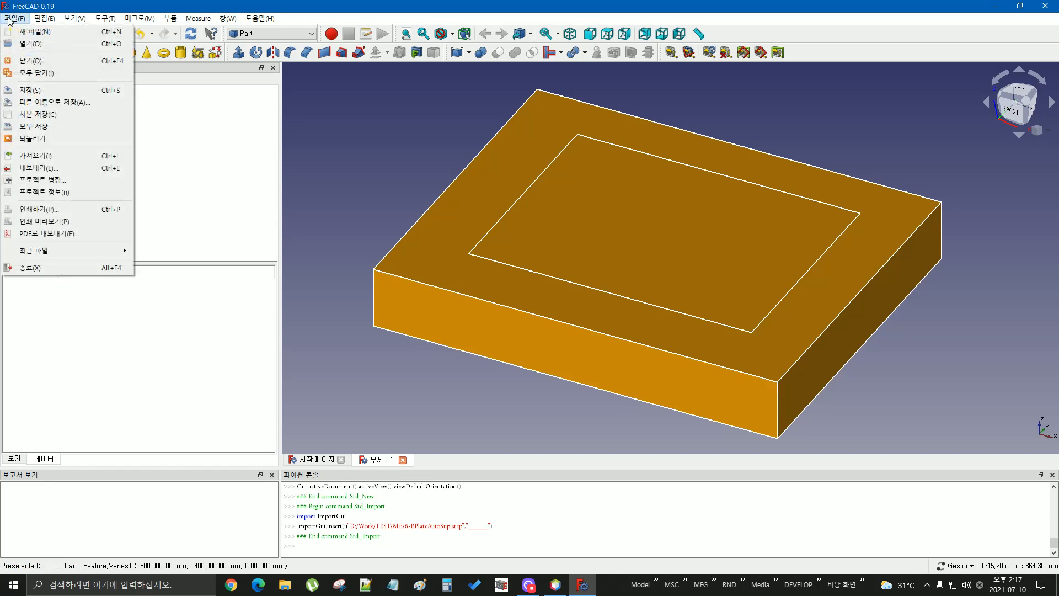
pyautogui.click(57, 267)
pyautogui.click(562, 312)
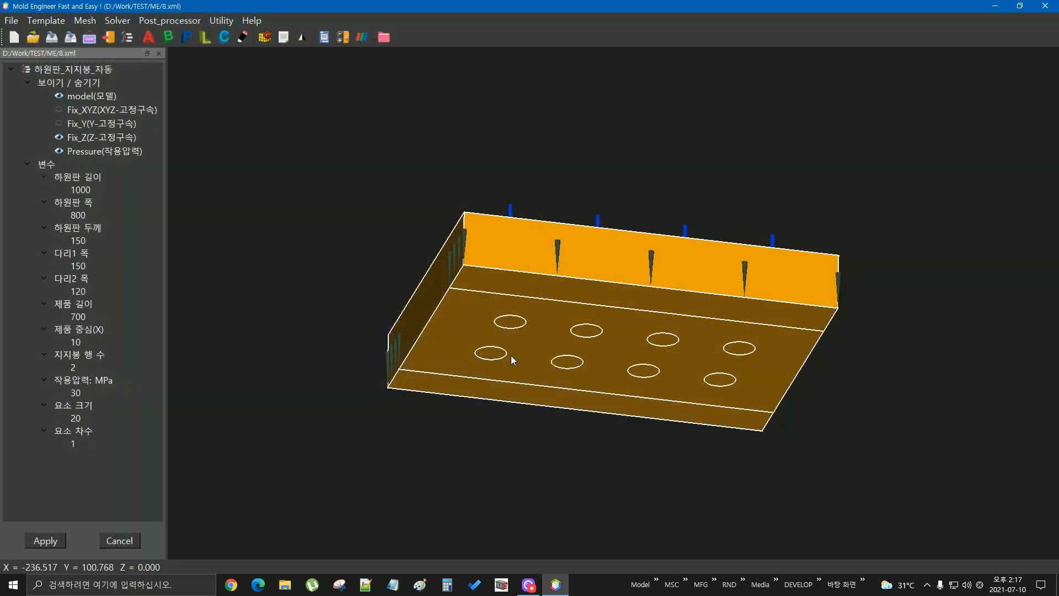
pyautogui.moveTo(720, 141); pyautogui.dragTo(607, 349, button='middle')
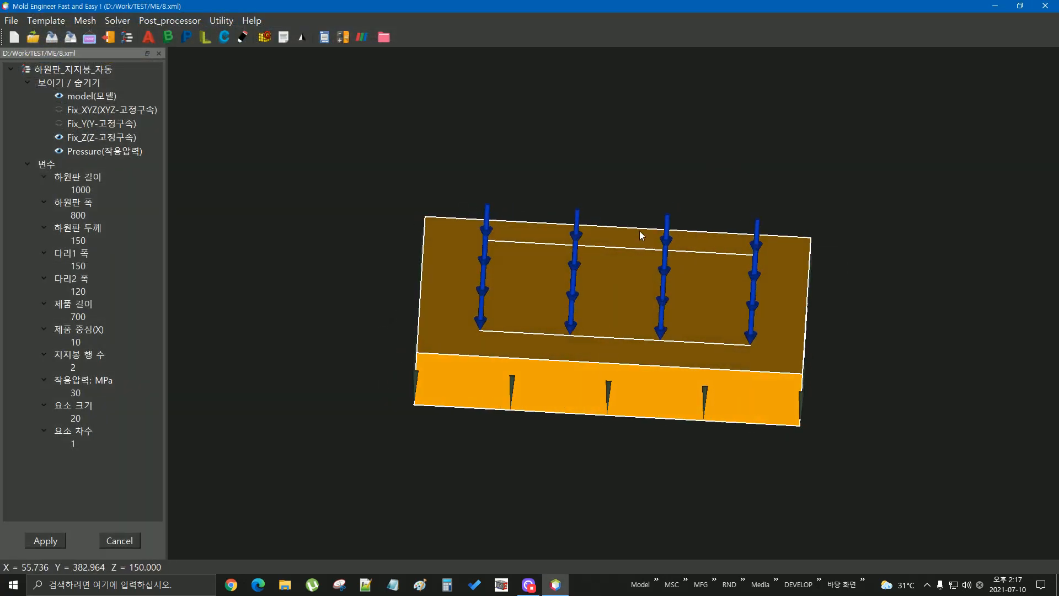